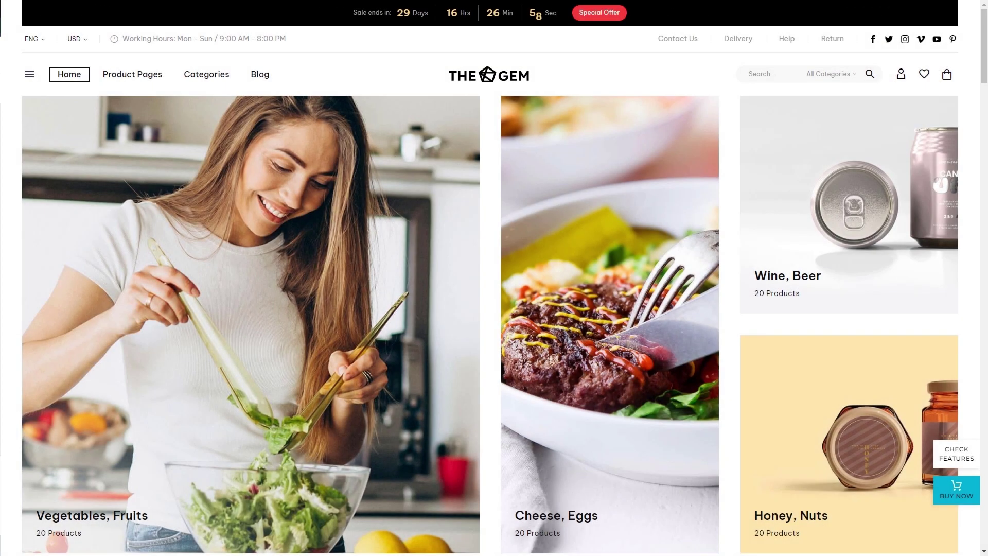
Step: Scroll through the grocery homepage, Shop, Sale and Products On Sale demo pages
scroll(494, 278, "down", 12)
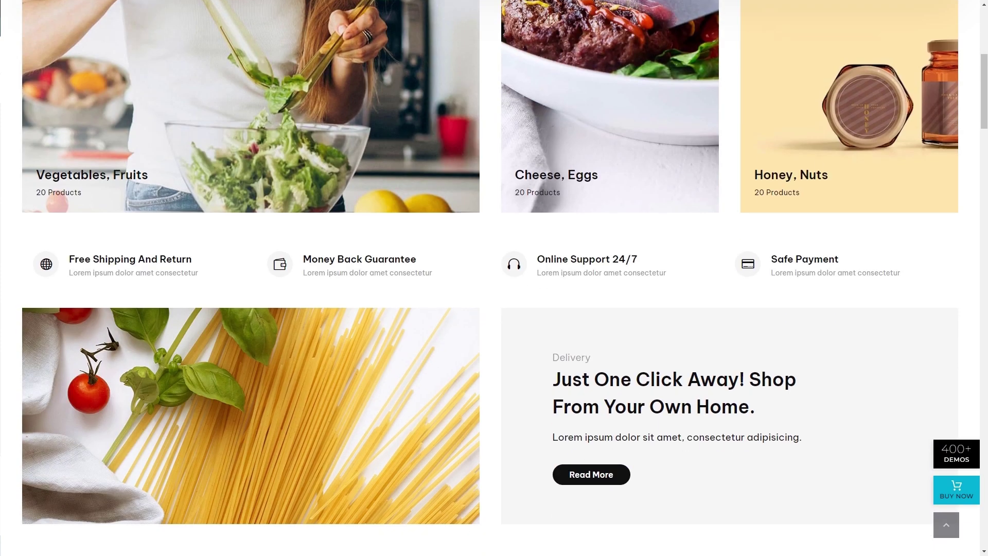
scroll(494, 278, "down", 20)
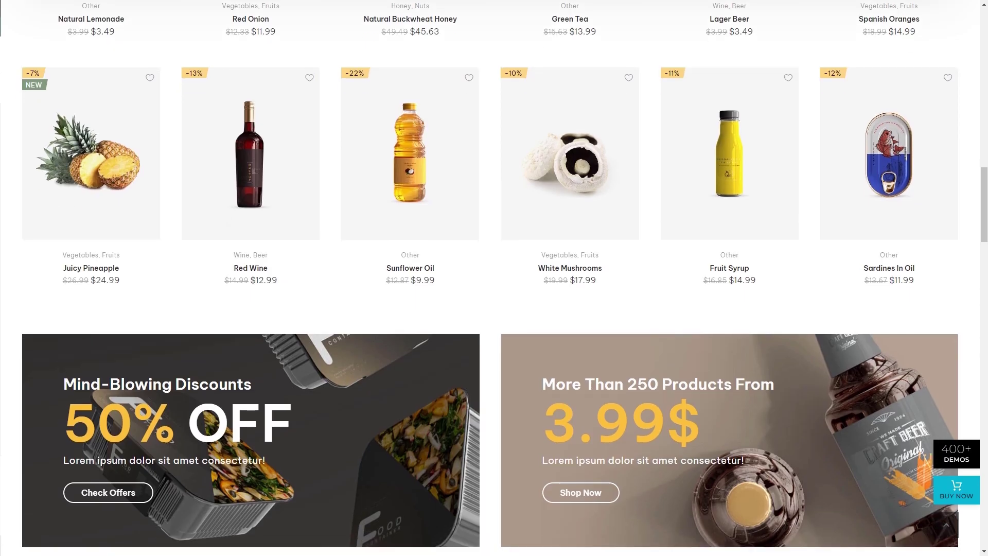
scroll(494, 278, "down", 15)
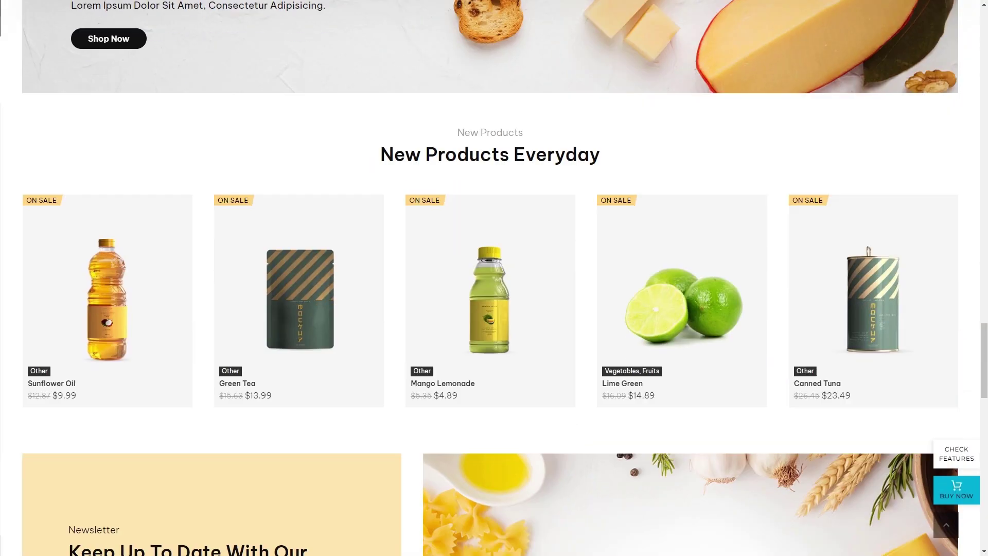
scroll(494, 277, "down", 11)
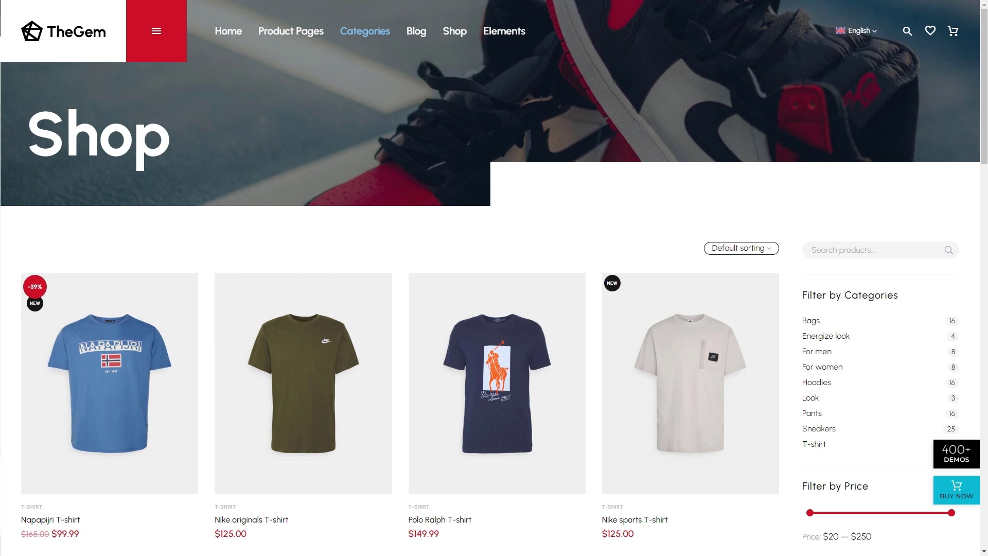
scroll(494, 278, "down", 10)
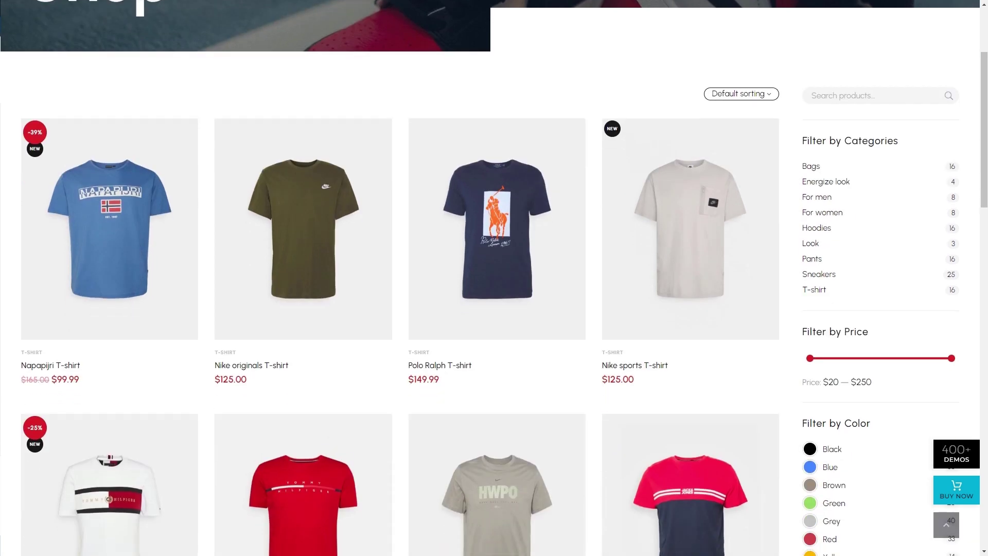
scroll(494, 278, "down", 13)
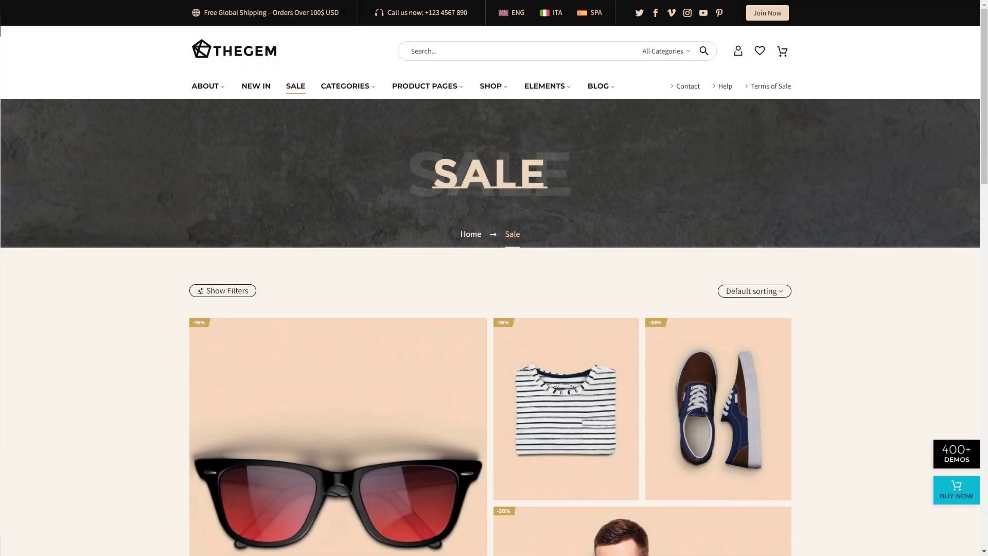
scroll(494, 278, "down", 18)
scroll(494, 278, "down", 4)
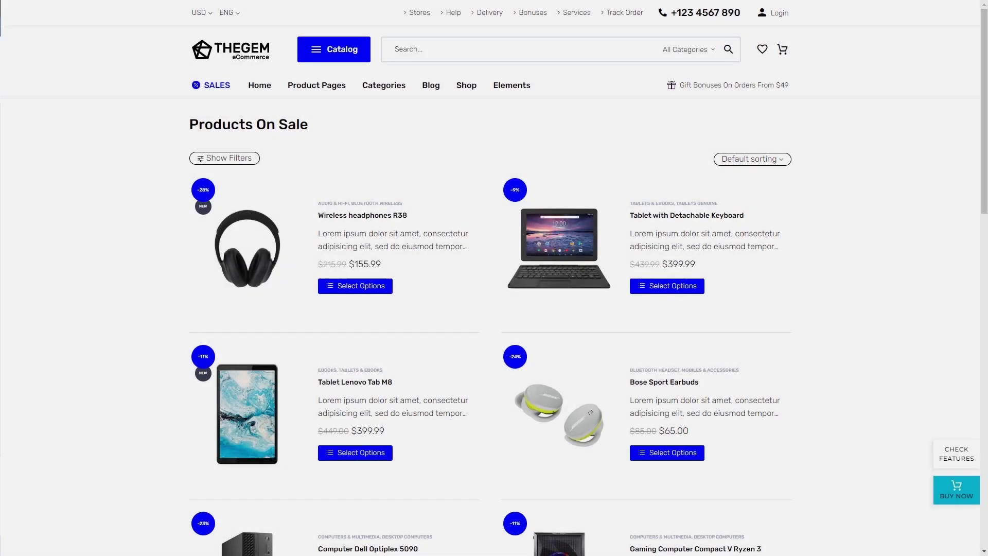
scroll(494, 278, "down", 12)
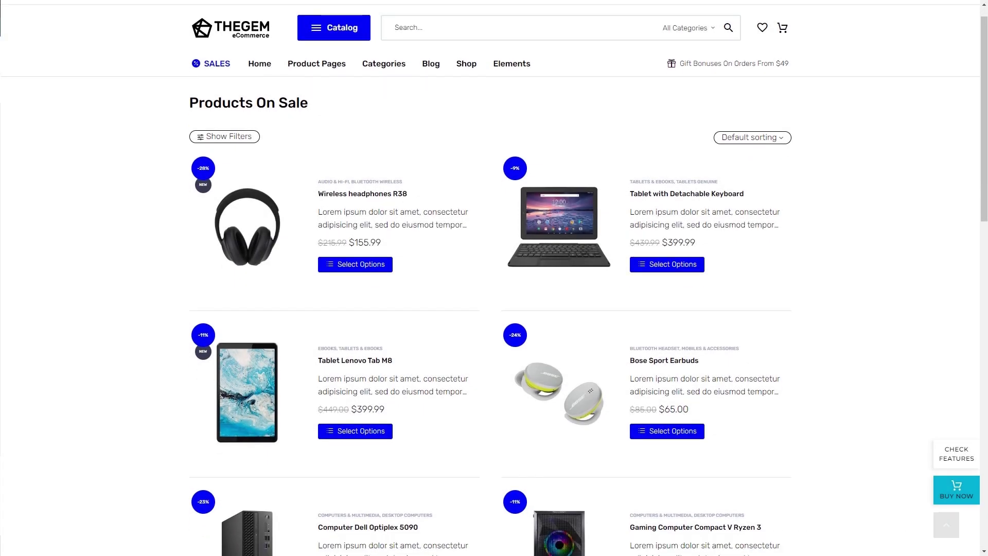
scroll(494, 278, "down", 6)
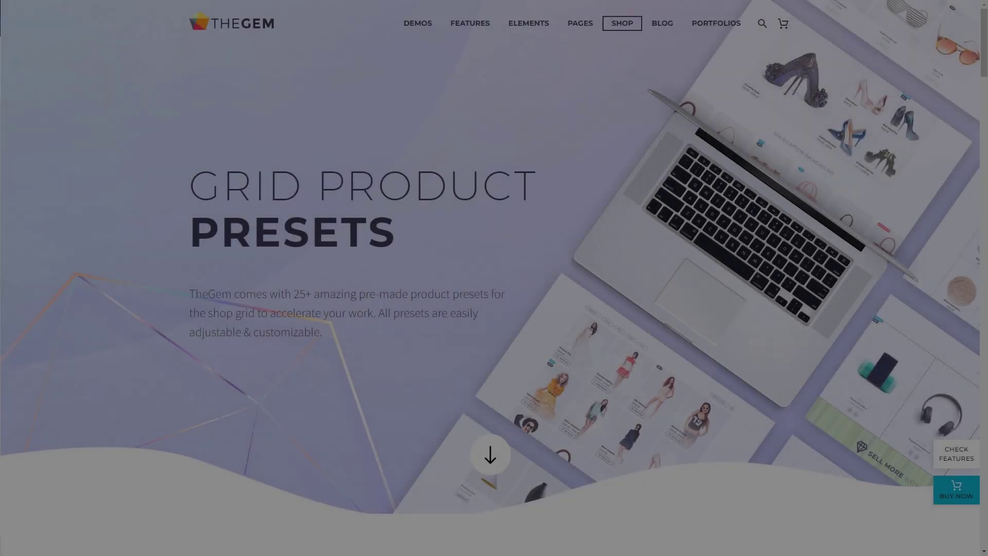
Step: Scroll through the Grid Product Presets examples down the page
scroll(493, 278, "down", 5)
scroll(494, 277, "down", 14)
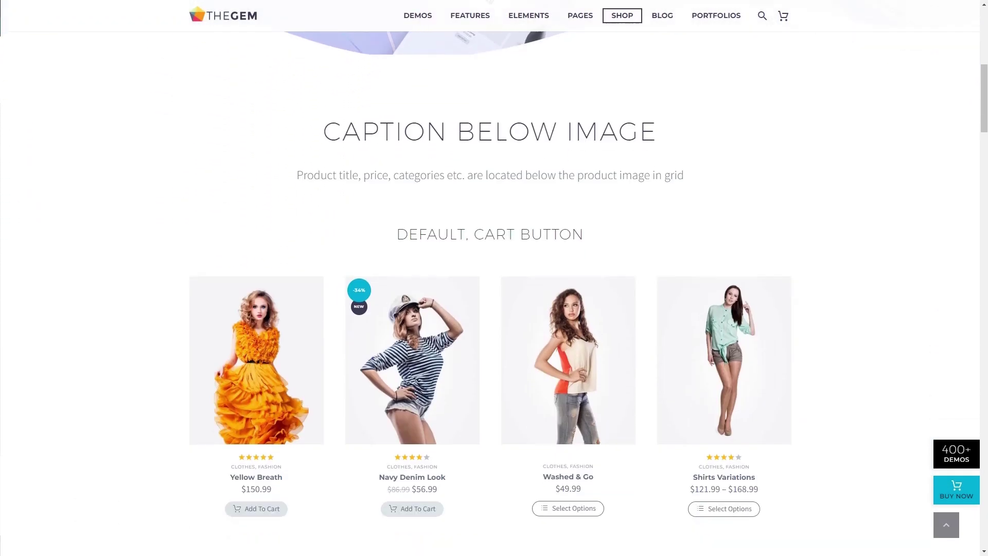
scroll(494, 278, "down", 18)
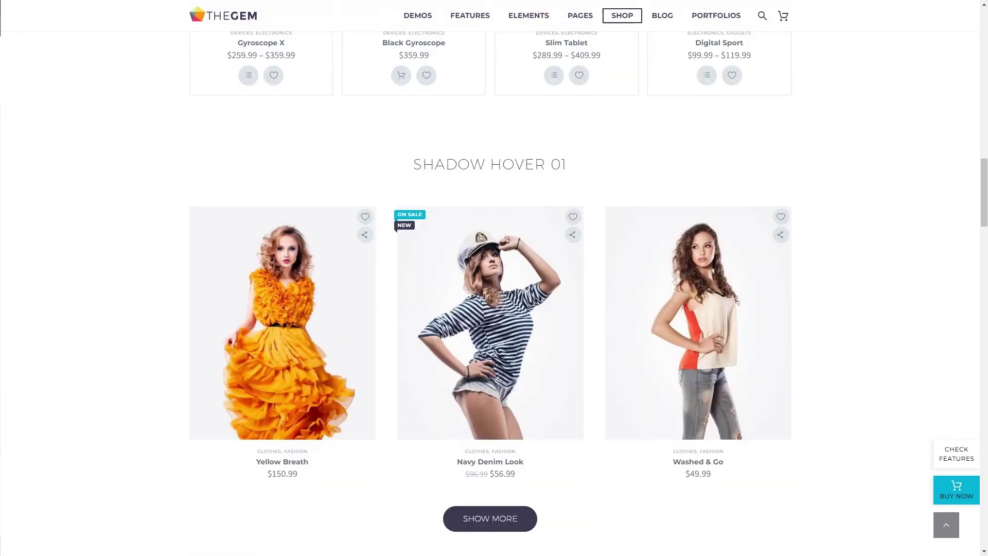
scroll(494, 278, "down", 18)
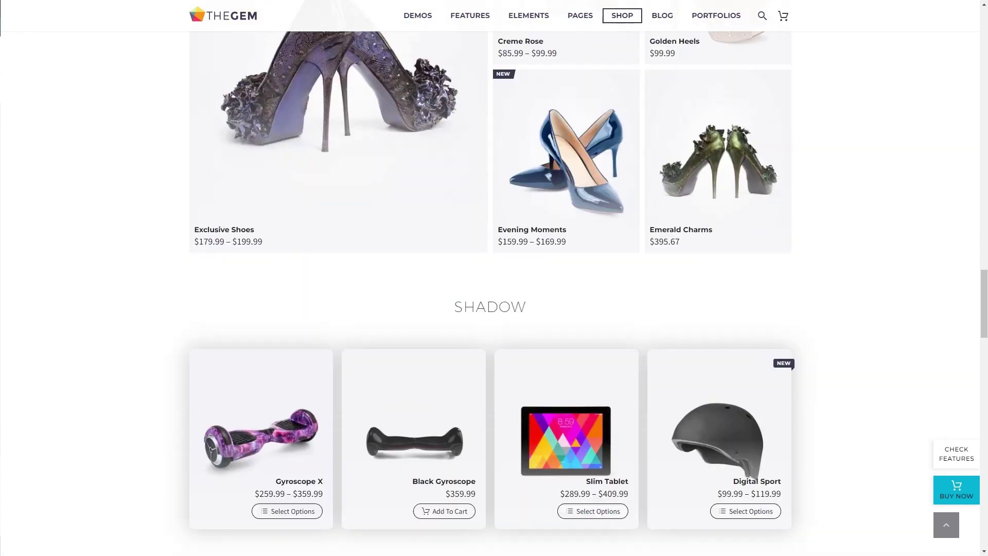
scroll(494, 278, "down", 18)
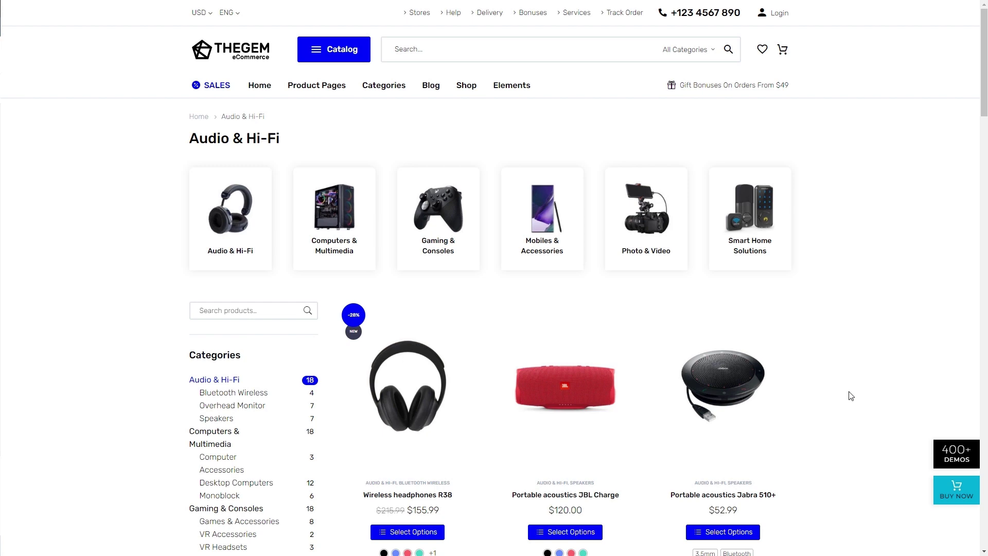
Step: Preview the Products On Sale slide-out filter panel, then close it again
scroll(851, 395, "down", 6)
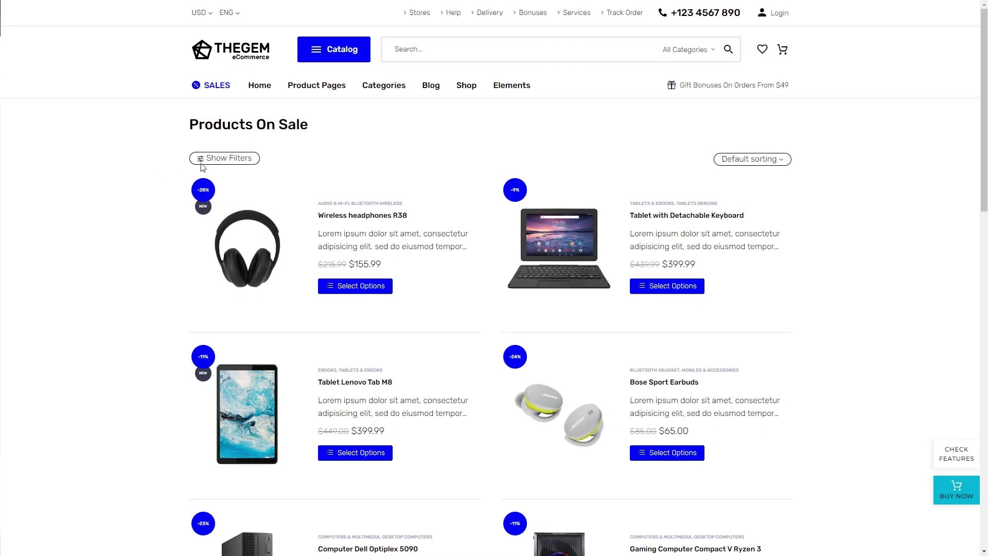
left_click(219, 159)
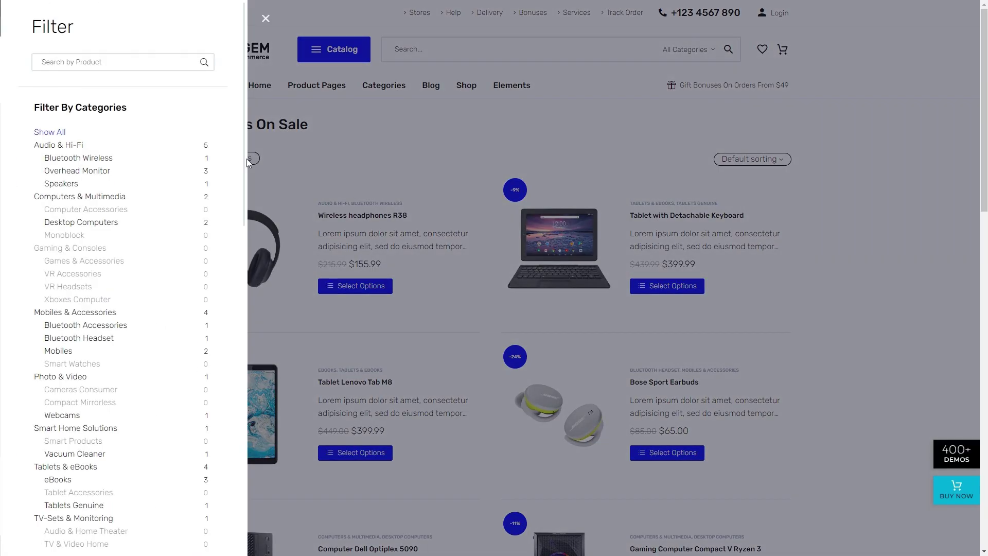
left_click(304, 158)
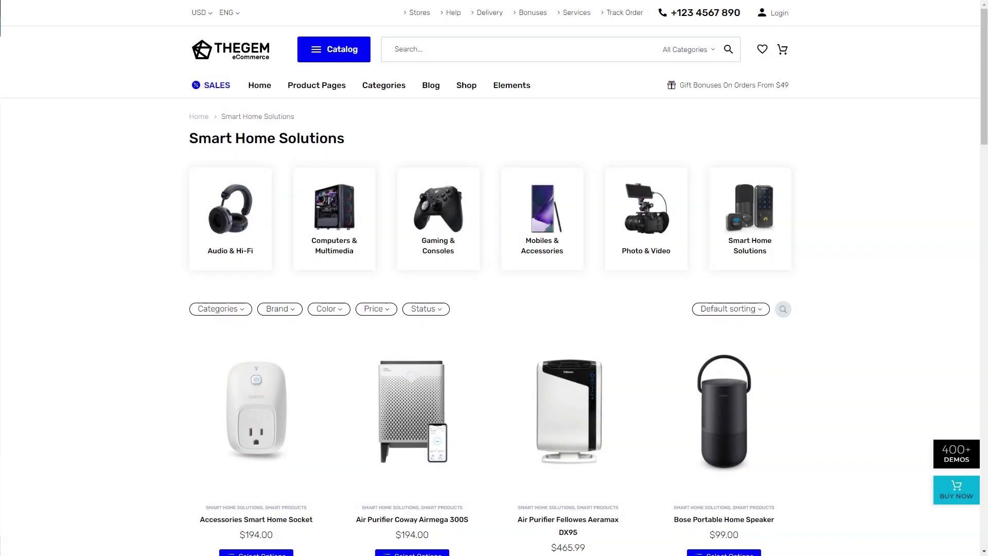
scroll(494, 278, "down", 5)
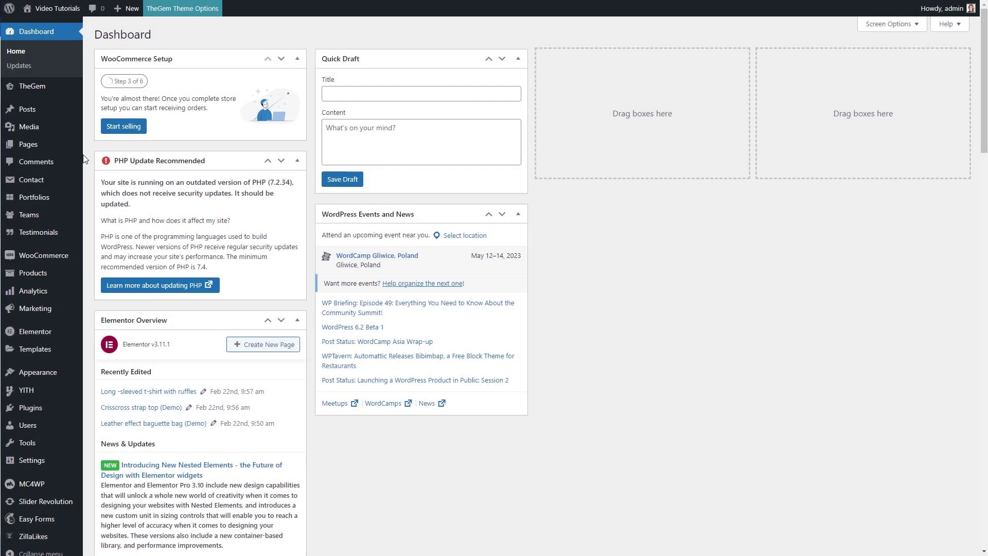
Step: Open the Pages > All Pages list in the admin
mouse_move(76, 149)
left_click(110, 148)
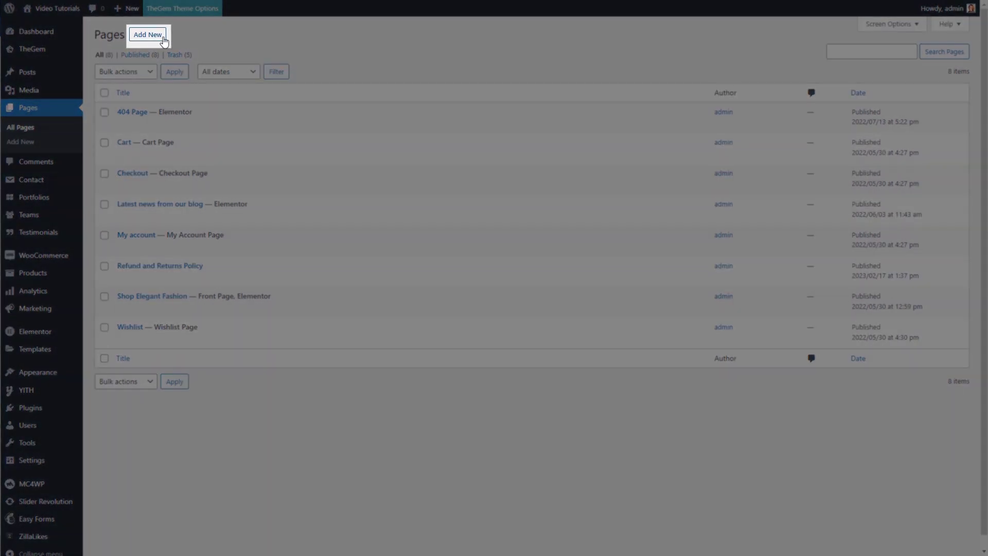
Step: Add a new page titled 'Shop' and publish it
left_click(150, 37)
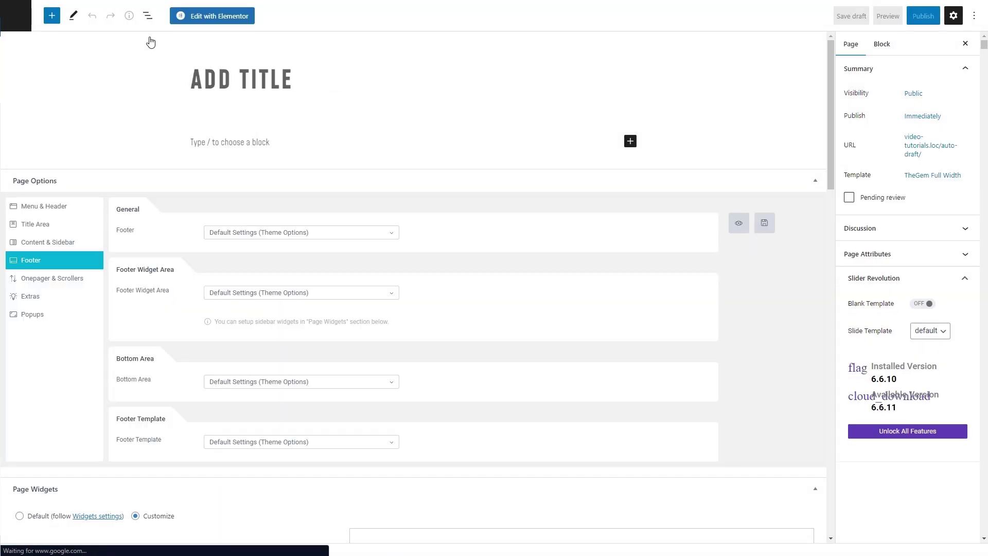
type("Shop")
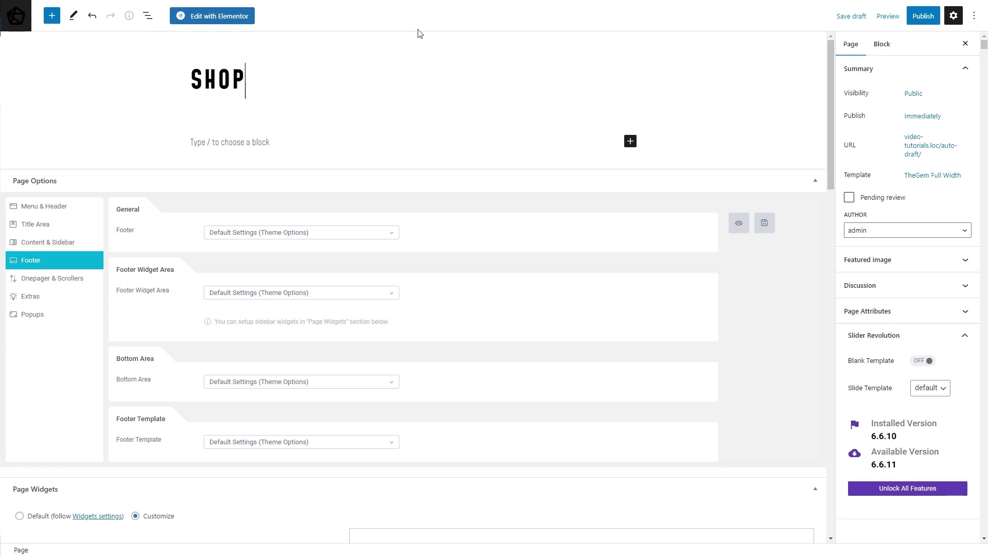
left_click(923, 15)
left_click(892, 16)
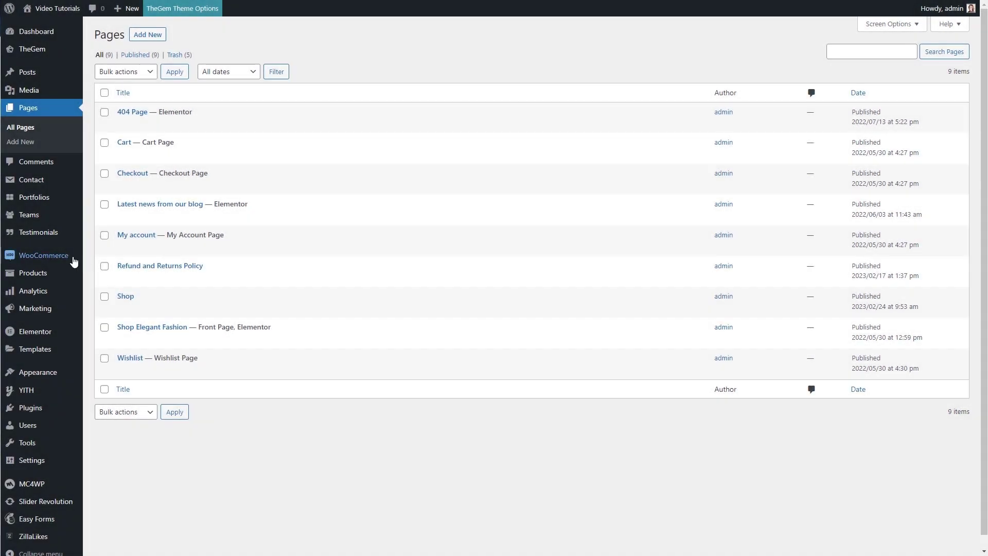
Step: In WooCommerce Settings > Products, set the Shop page to 'Shop' and save changes
mouse_move(76, 260)
left_click(112, 331)
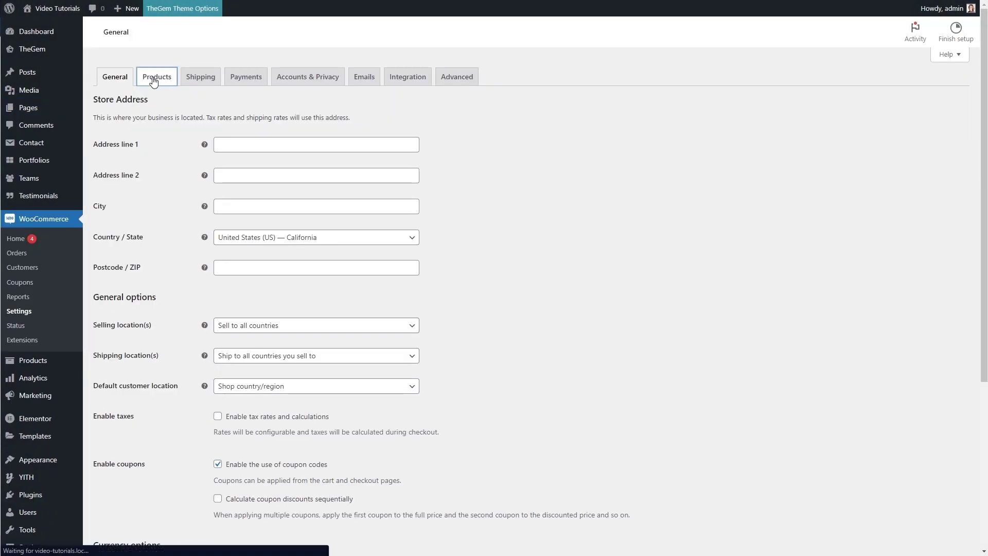
left_click(156, 77)
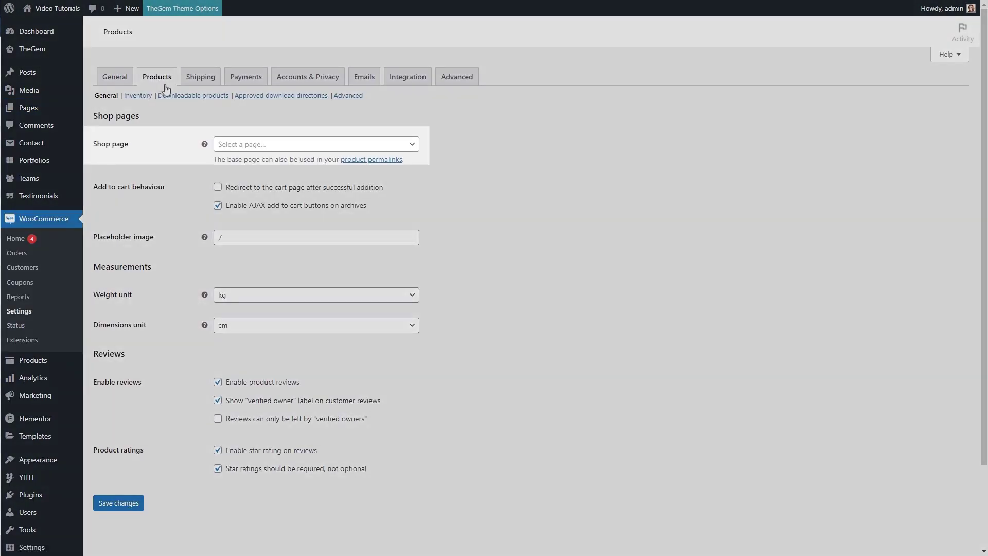
left_click(266, 149)
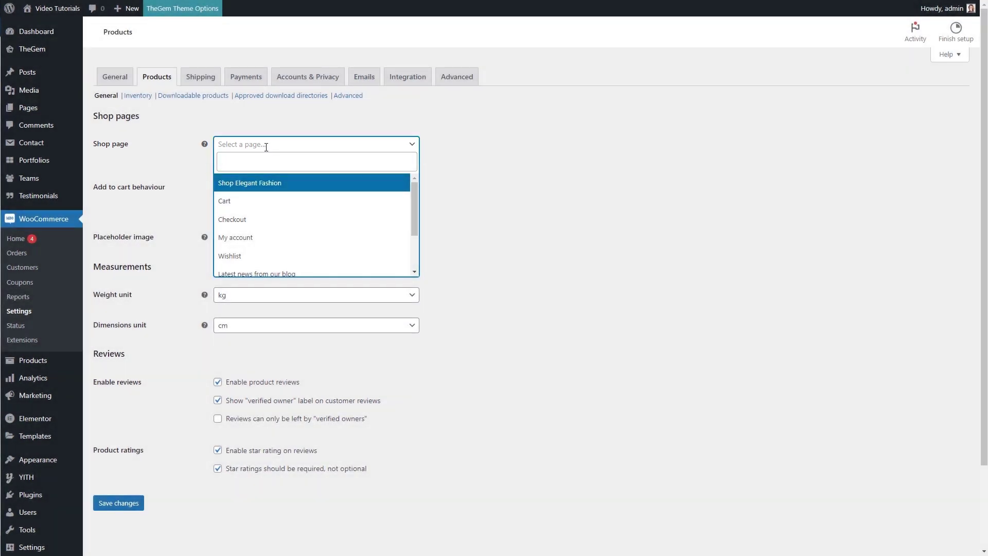
scroll(266, 216, "down", 2)
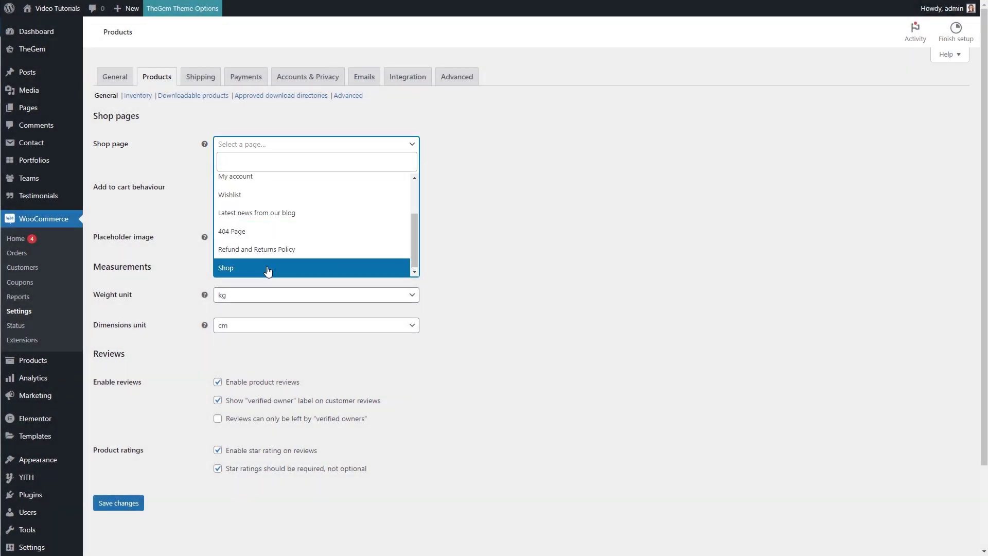
left_click(268, 269)
left_click(120, 506)
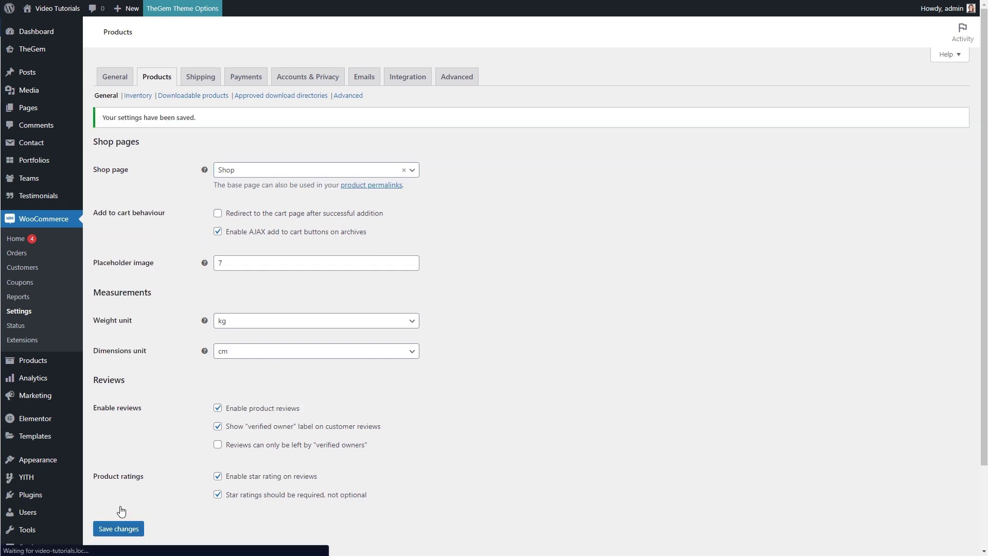
left_click(29, 109)
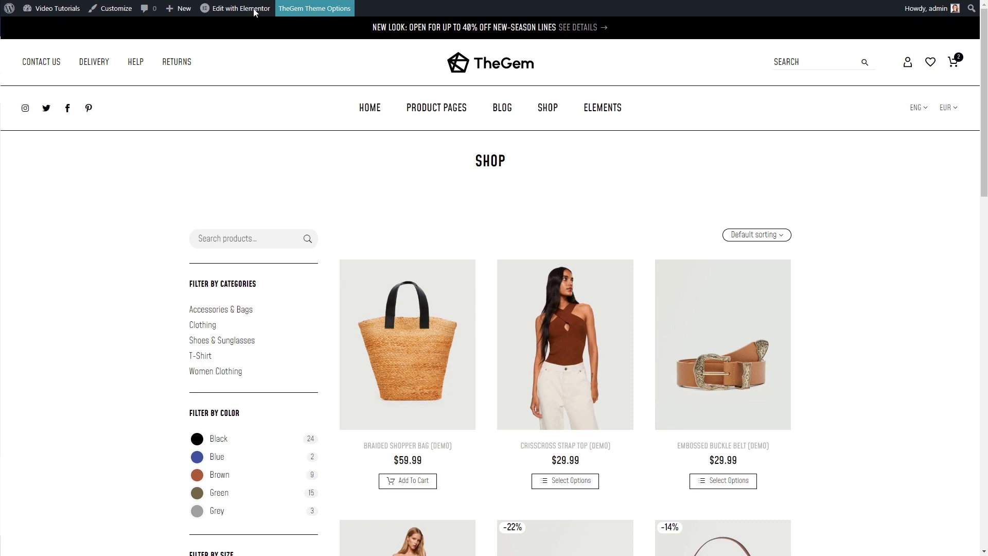
Step: View the live Shop page's demo products beside category, color and size filters
mouse_move(255, 12)
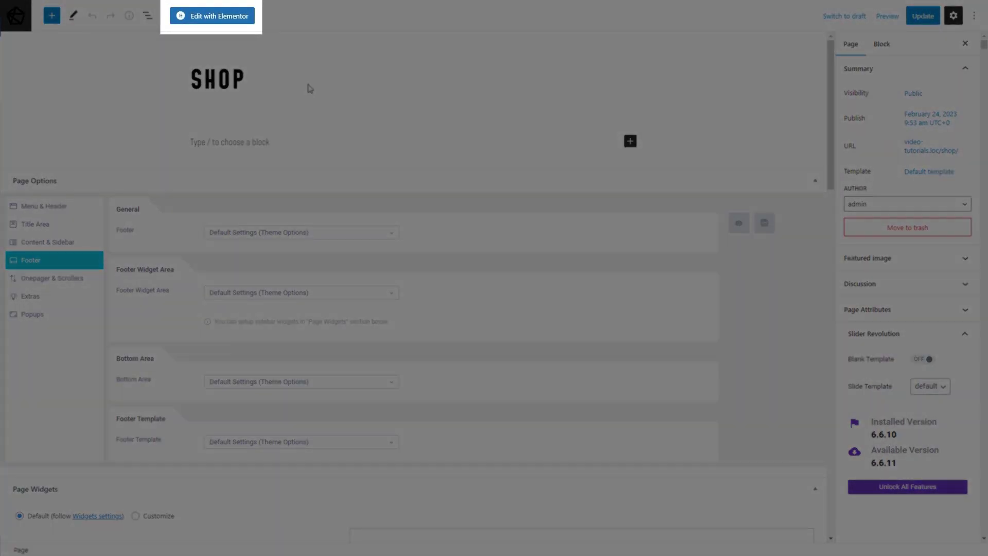
left_click(219, 18)
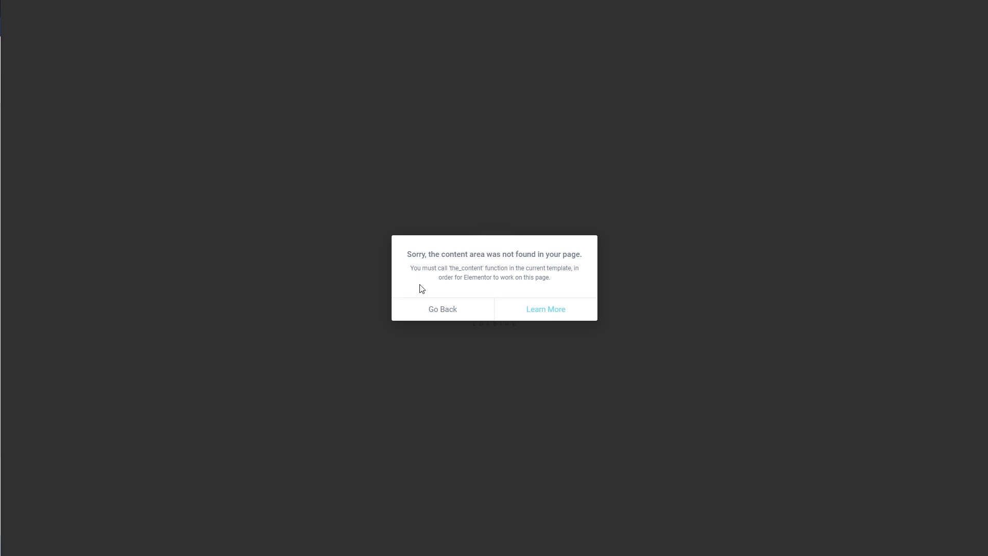
left_click(441, 312)
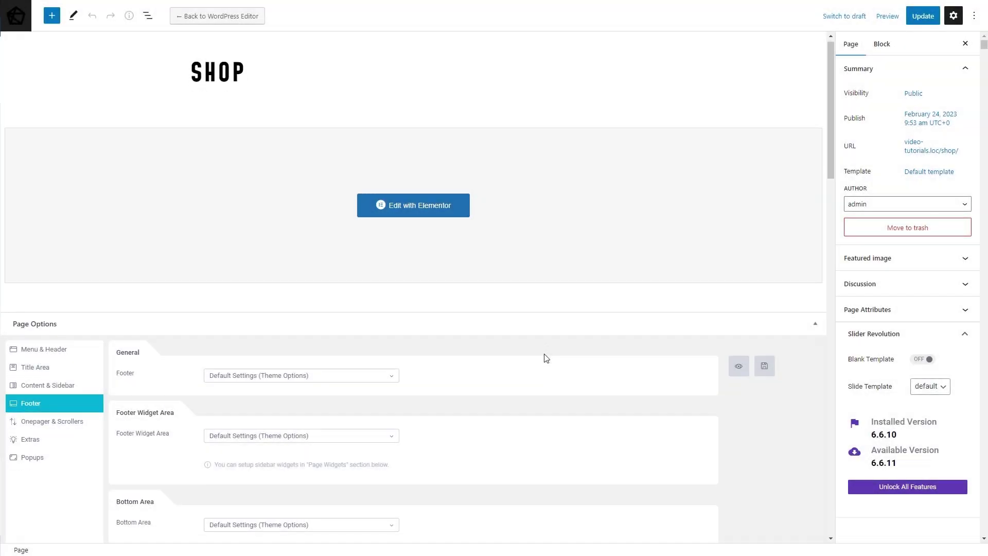
Step: Look through the Page Options sections: menu & header, title area, content and footer
scroll(545, 357, "down", 4)
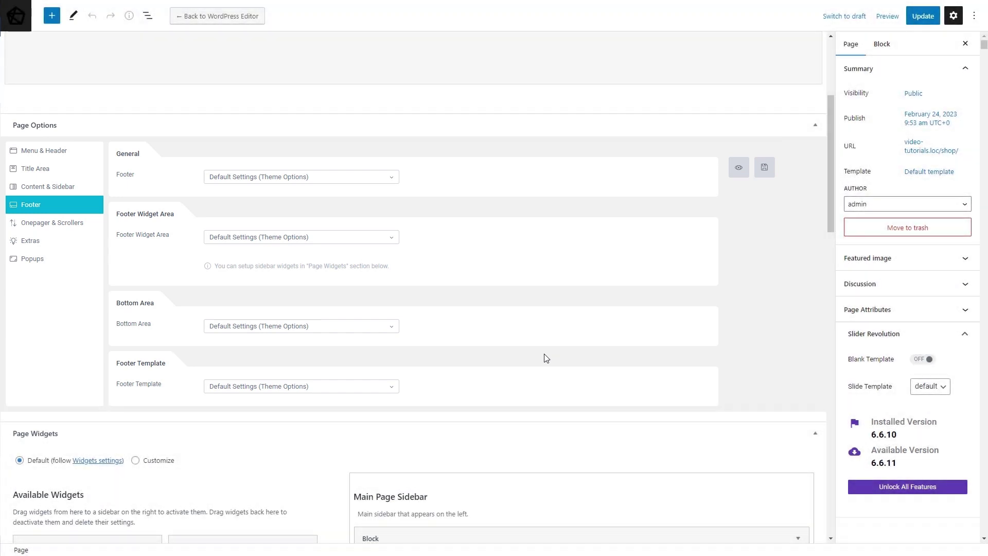
left_click(53, 151)
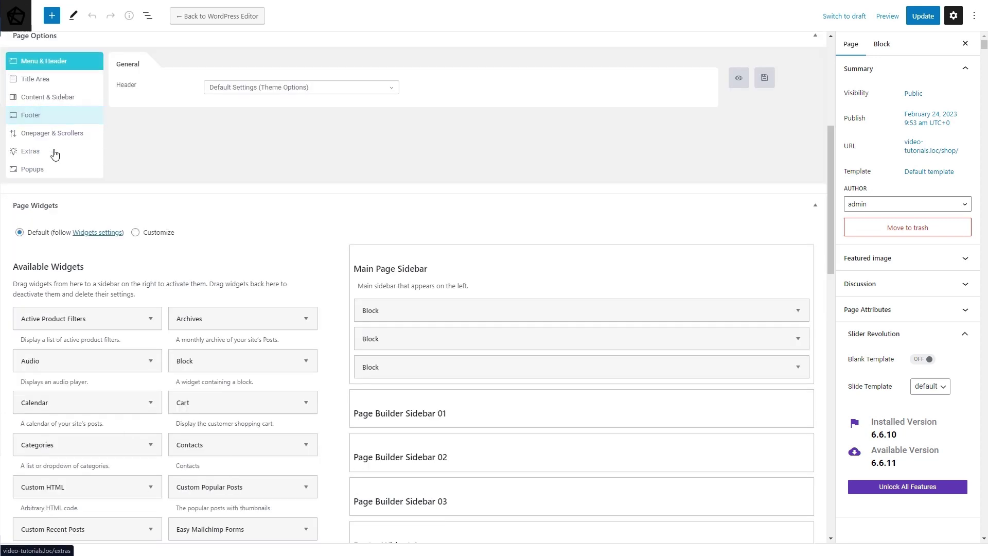
left_click(42, 86)
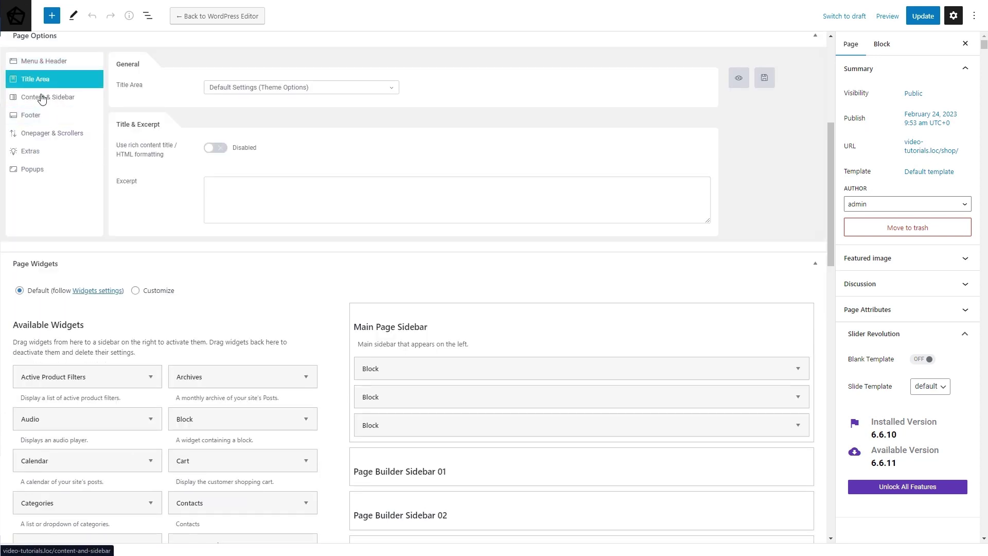
left_click(43, 99)
left_click(39, 118)
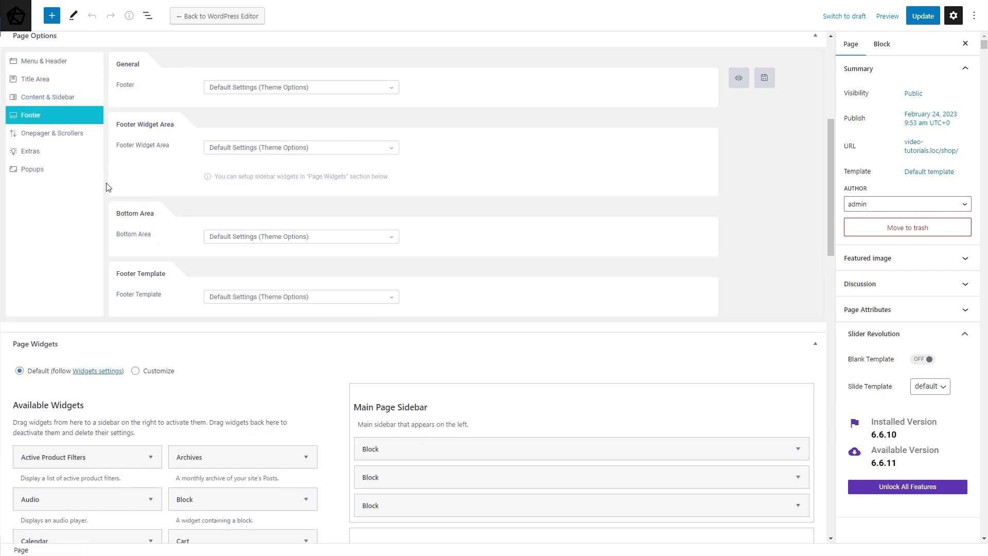
Step: Set the Shop page's Header and Title Area to Enabled
left_click(50, 66)
left_click(218, 91)
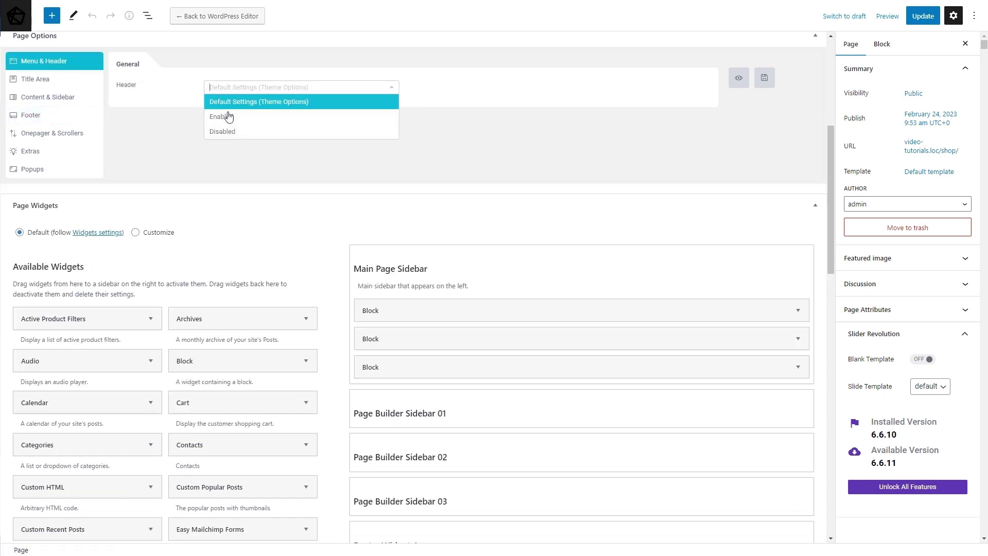
left_click(226, 115)
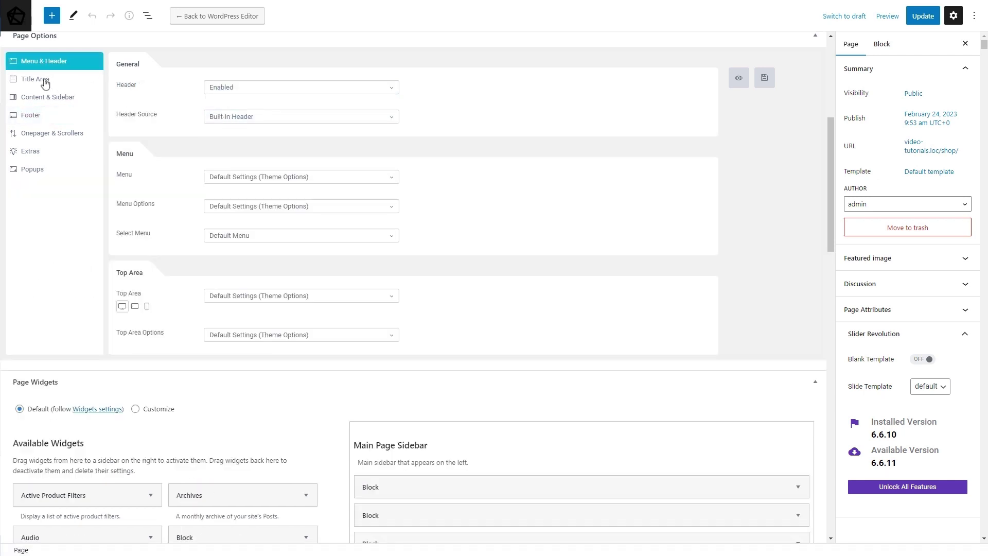
left_click(52, 80)
left_click(221, 91)
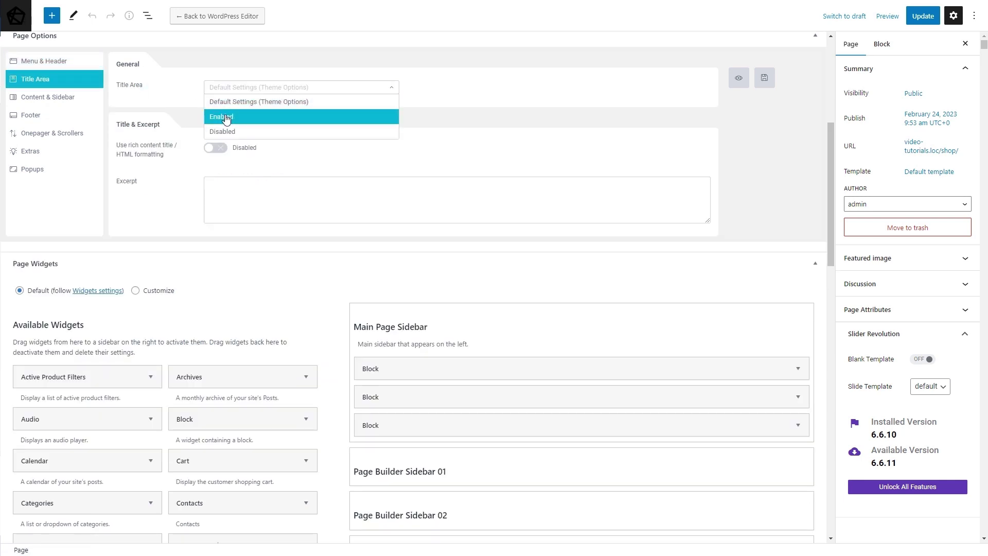
left_click(221, 116)
Step: Set the Footer Widget Area and Footer Template to Enabled
left_click(62, 116)
left_click(245, 149)
left_click(245, 177)
left_click(253, 297)
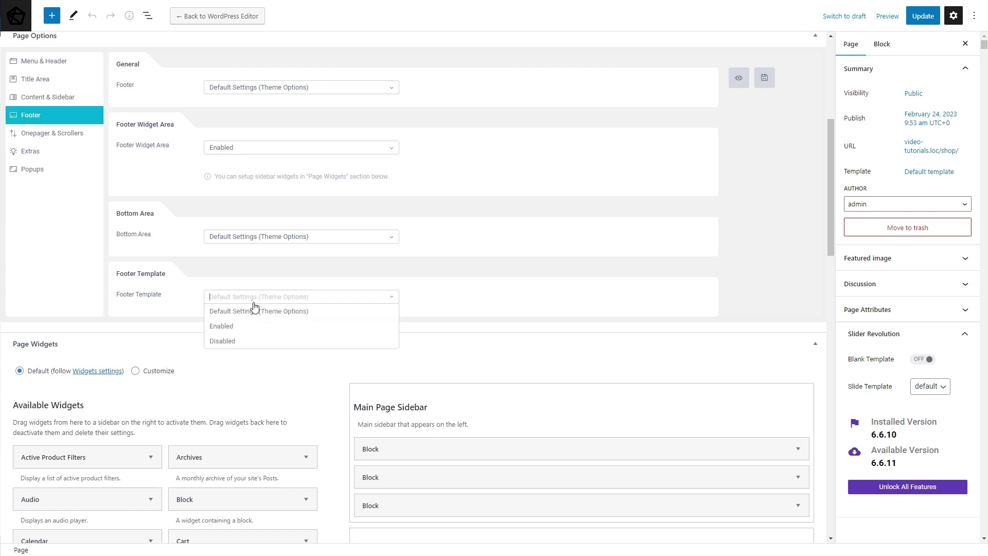
left_click(253, 326)
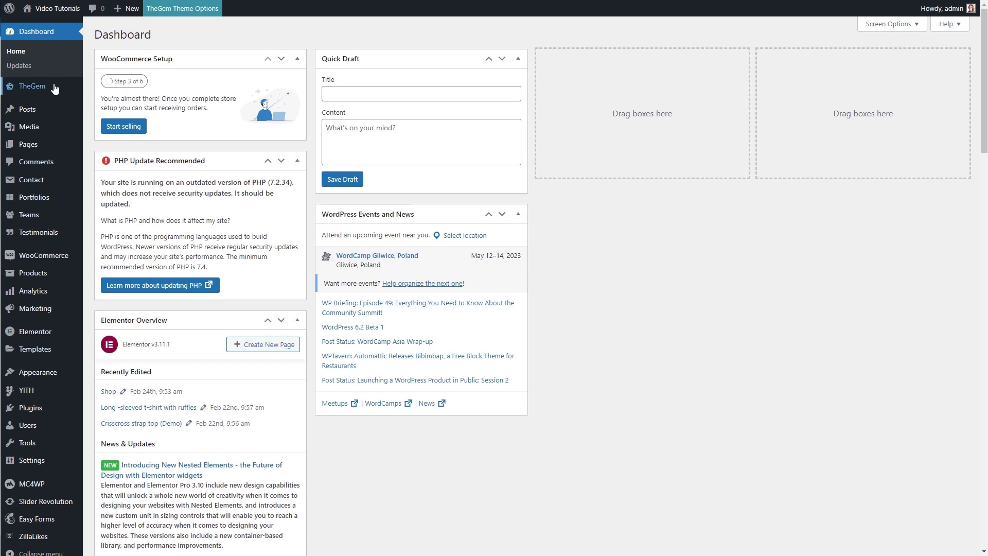
Step: Open TheGem Theme Options at the WooCommerce > Shop Grid settings
mouse_move(58, 87)
left_click(115, 103)
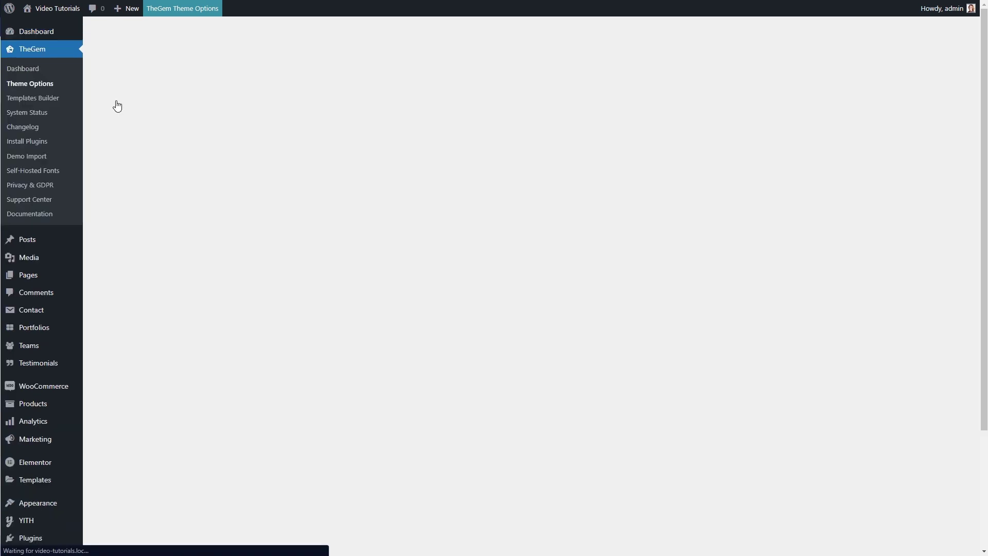
scroll(119, 128, "down", 1)
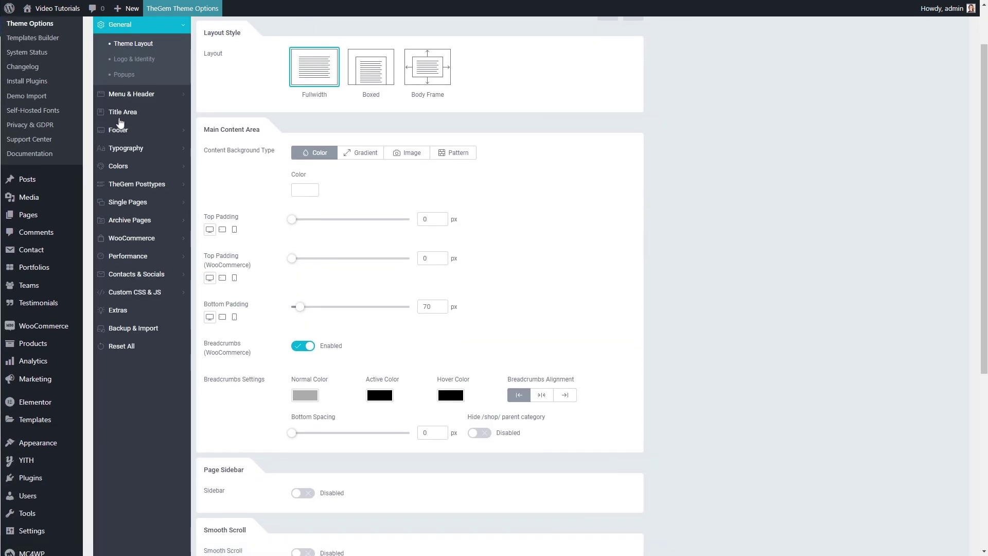
left_click(133, 238)
left_click(136, 225)
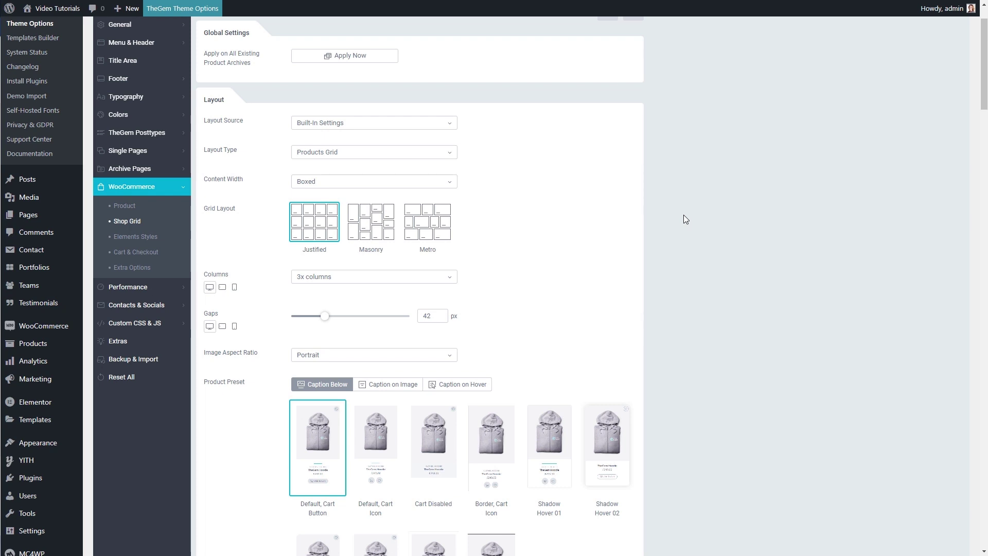
Step: Set Layout Source to Templates Builder, with the Product Category template selected
left_click(434, 123)
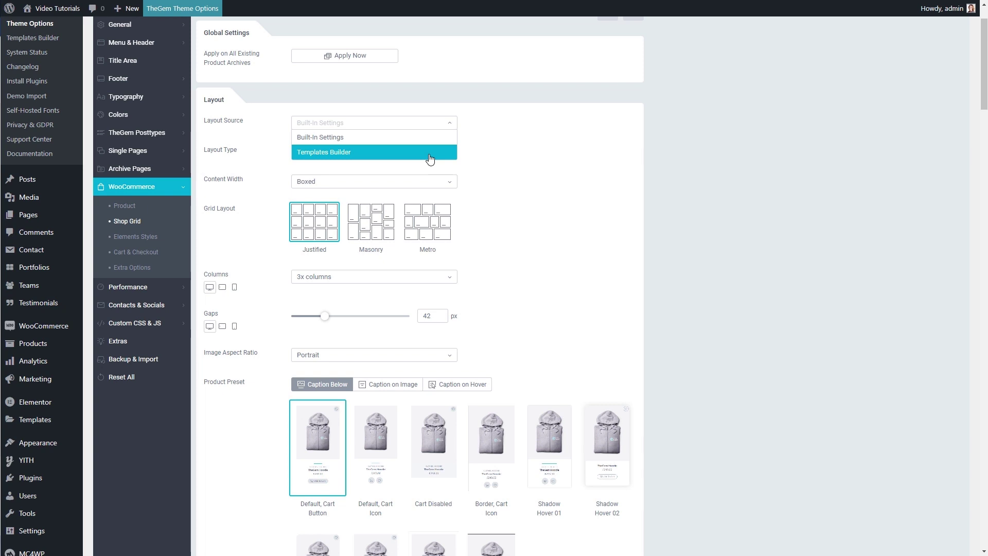
left_click(430, 153)
left_click(453, 164)
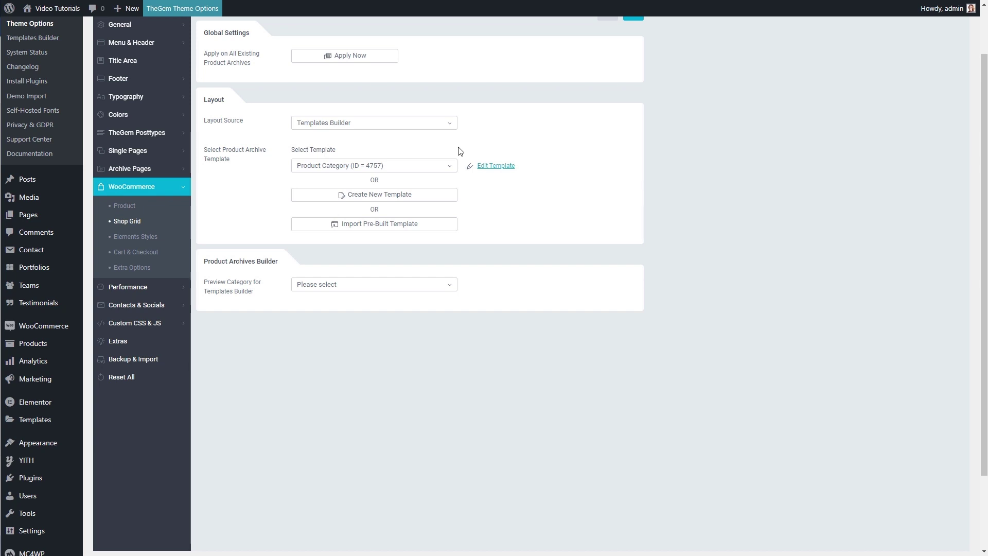
Step: Revert the layout source to Built-In Settings, keeping Products Grid as the layout type
left_click(440, 126)
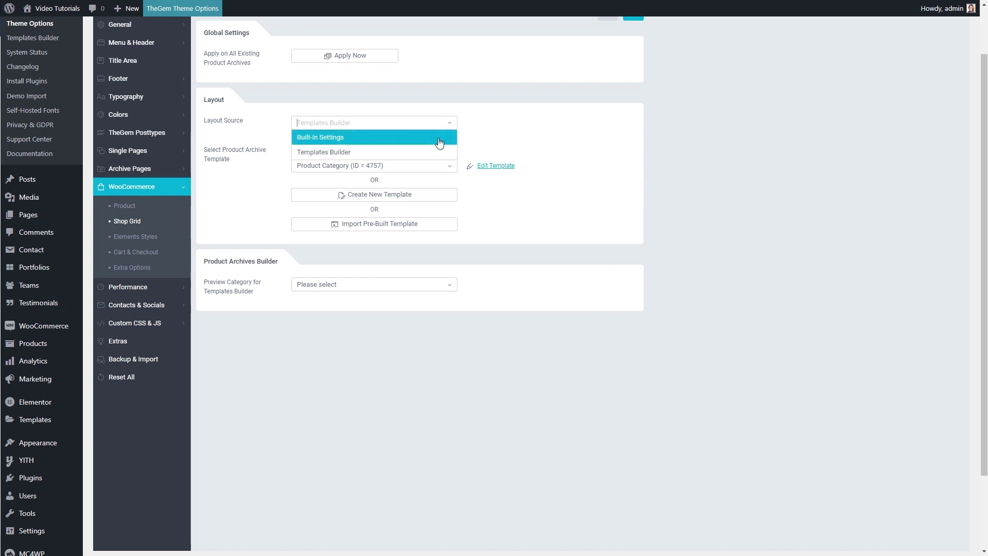
left_click(440, 135)
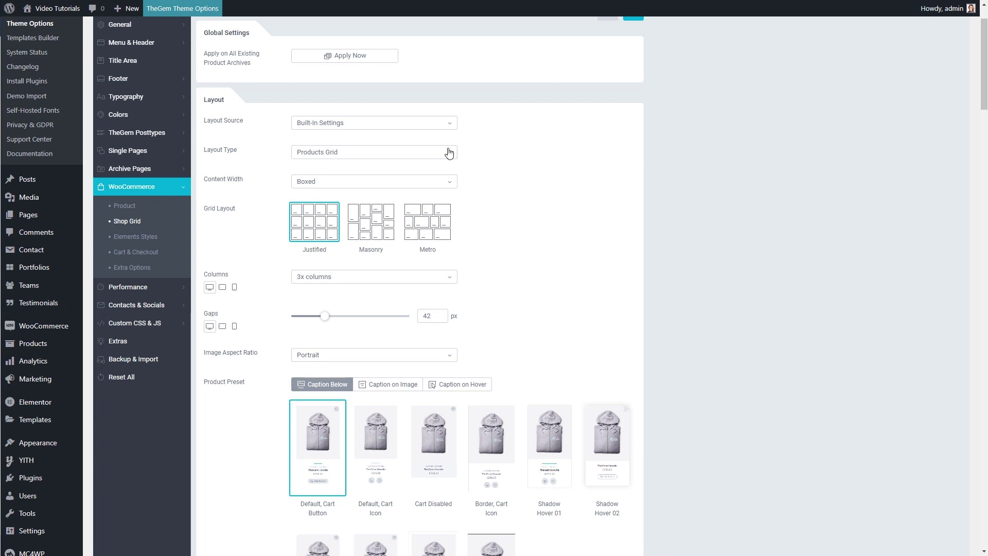
left_click(449, 152)
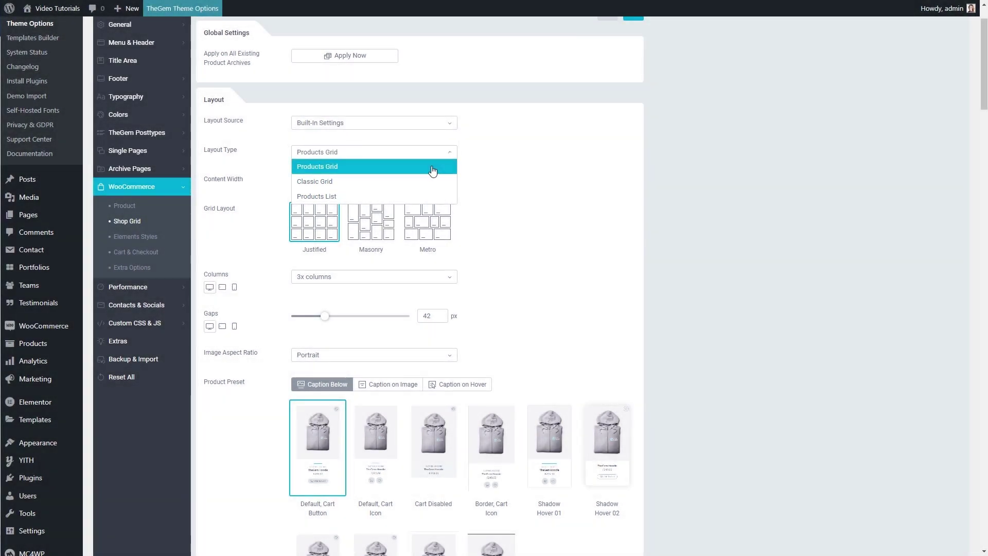
left_click(432, 167)
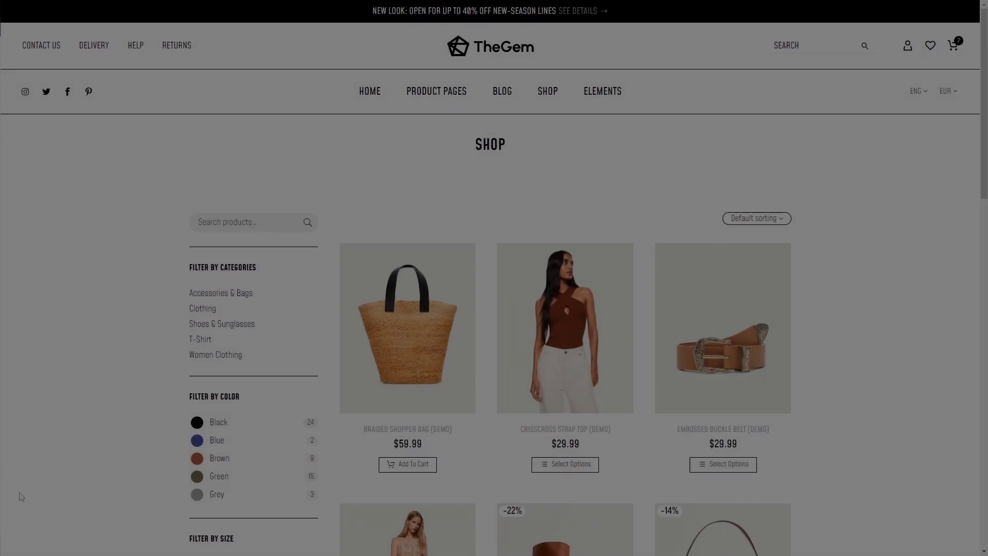
scroll(21, 496, "down", 4)
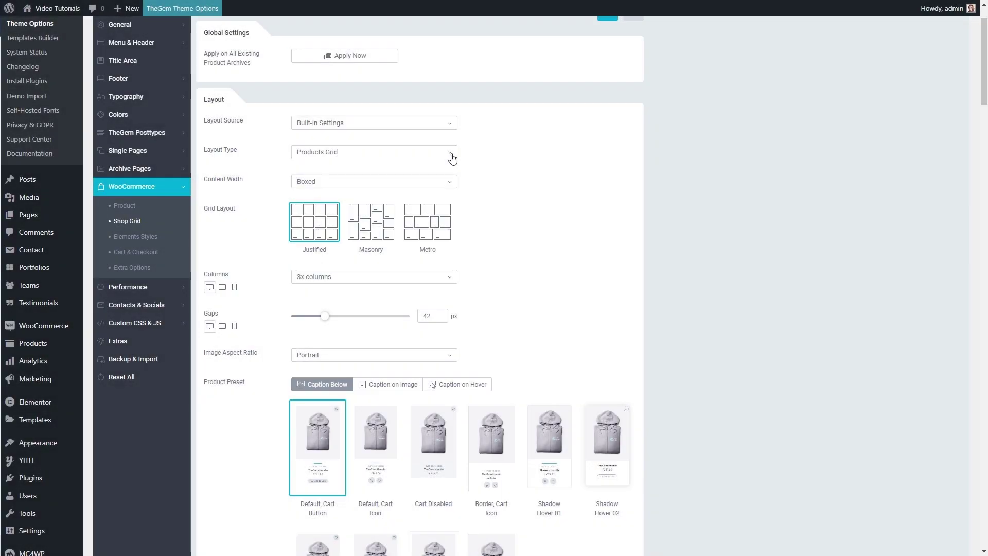
Step: Try the Products List layout type and scroll to review its options
left_click(448, 153)
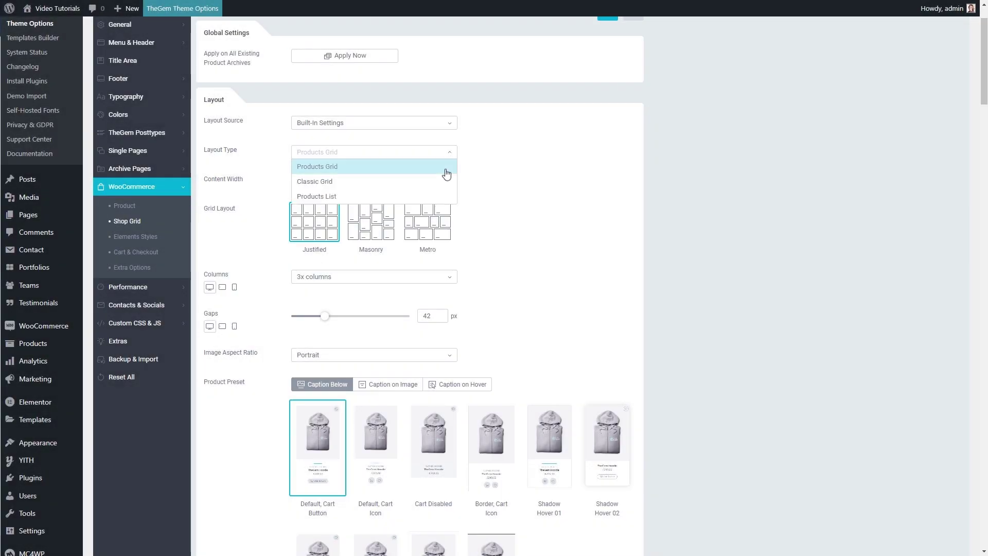
left_click(434, 196)
left_click(418, 183)
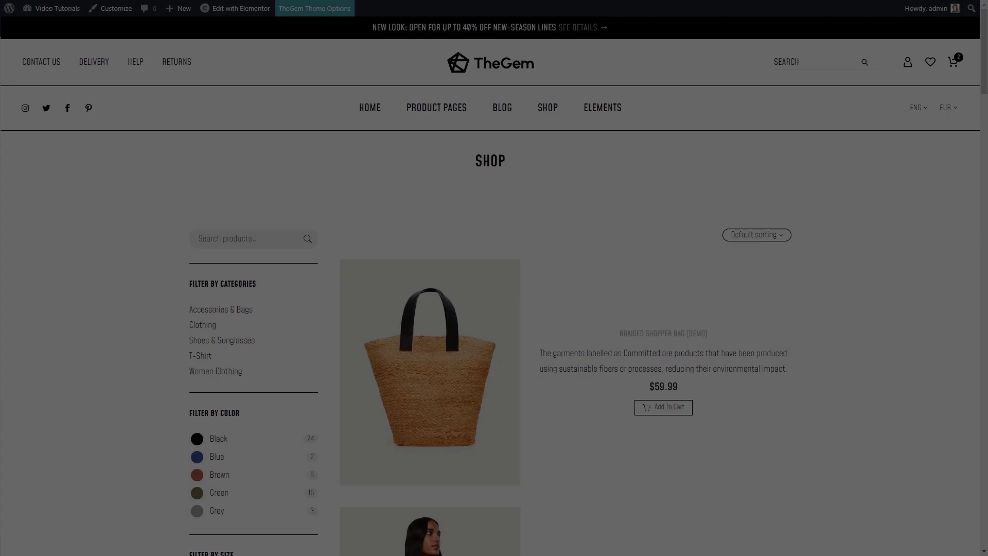
scroll(494, 293, "down", 4)
scroll(494, 294, "down", 5)
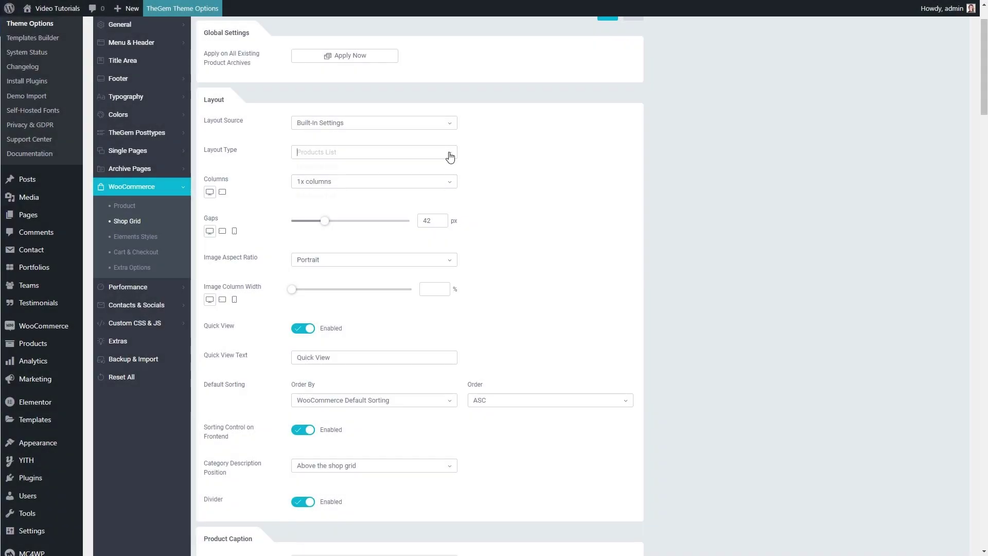
Step: Try the Classic Grid layout type, then switch back to Products Grid
left_click(450, 157)
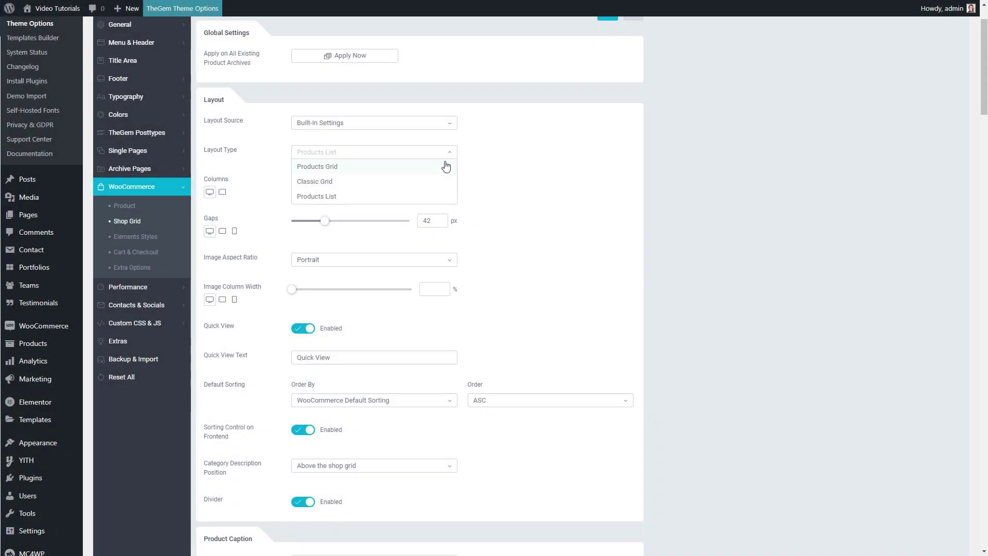
left_click(438, 182)
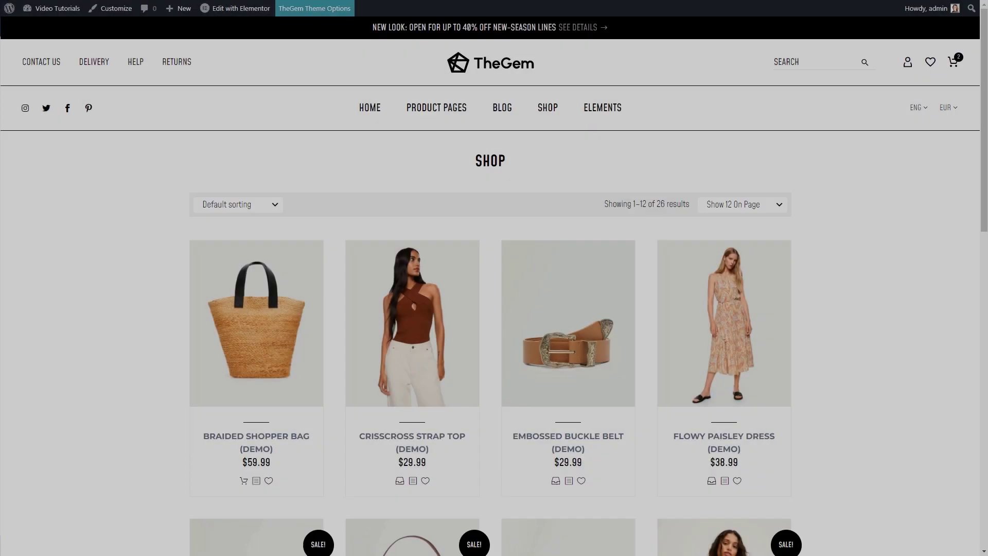
scroll(494, 293, "down", 8)
scroll(494, 294, "down", 2)
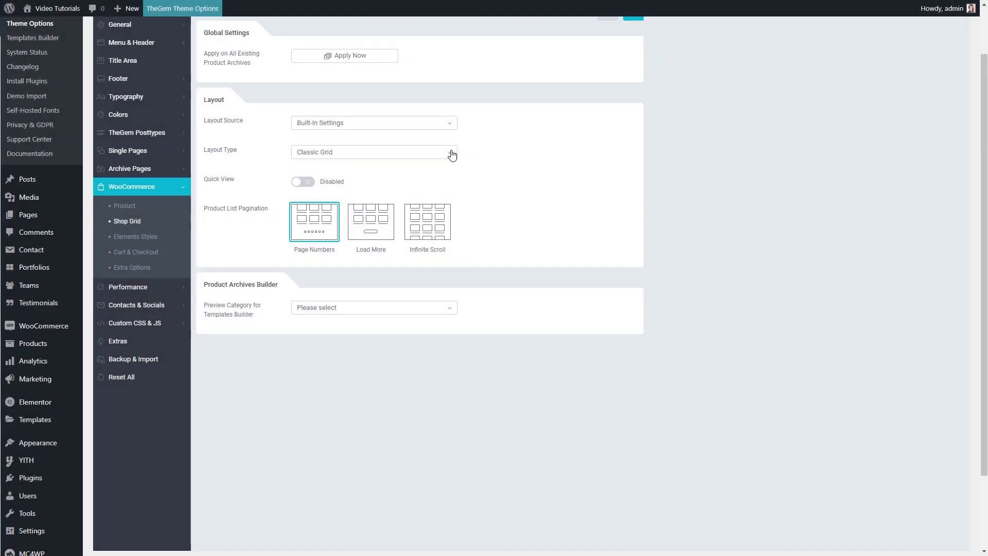
left_click(451, 156)
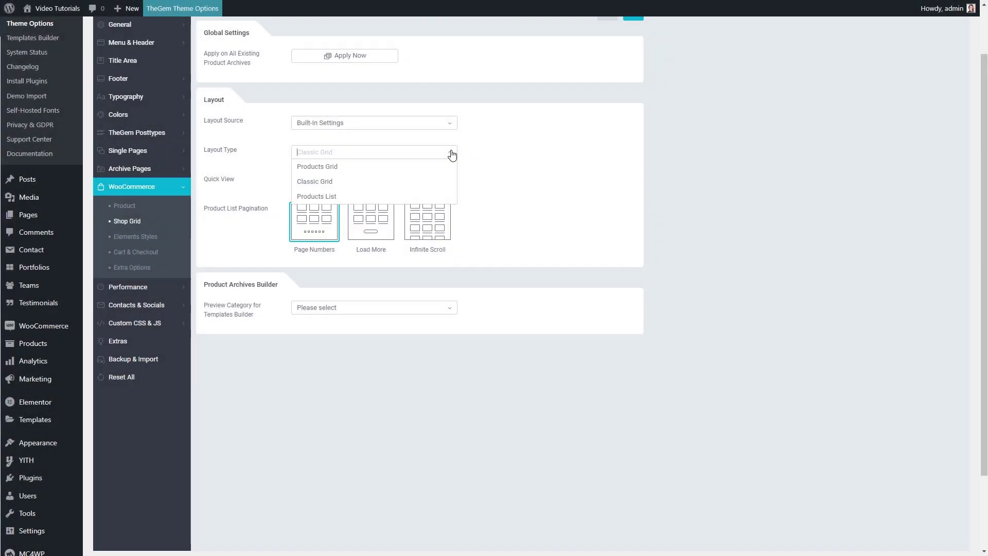
left_click(442, 166)
left_click(444, 184)
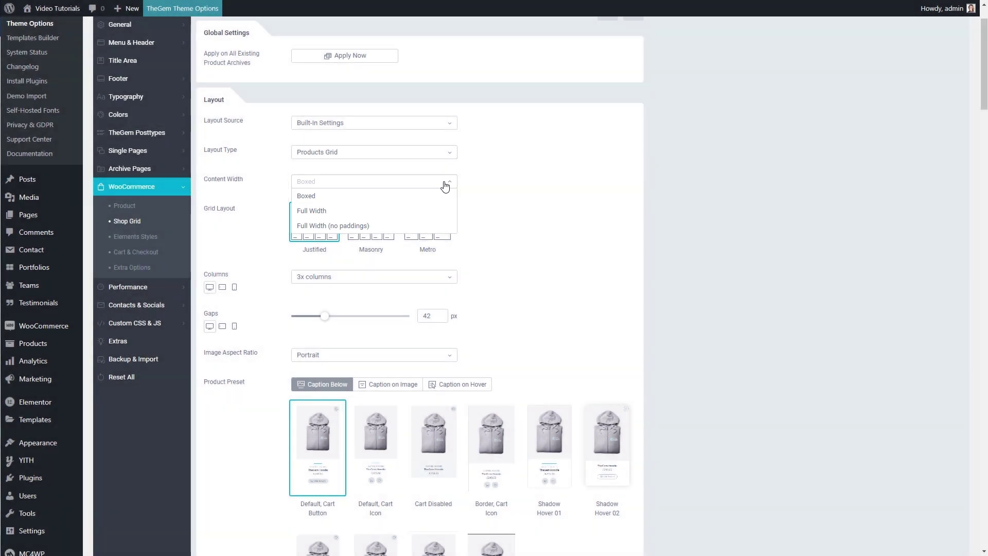
Step: Keep Boxed content width and compare Masonry and Metro before returning to the Justified grid
left_click(444, 185)
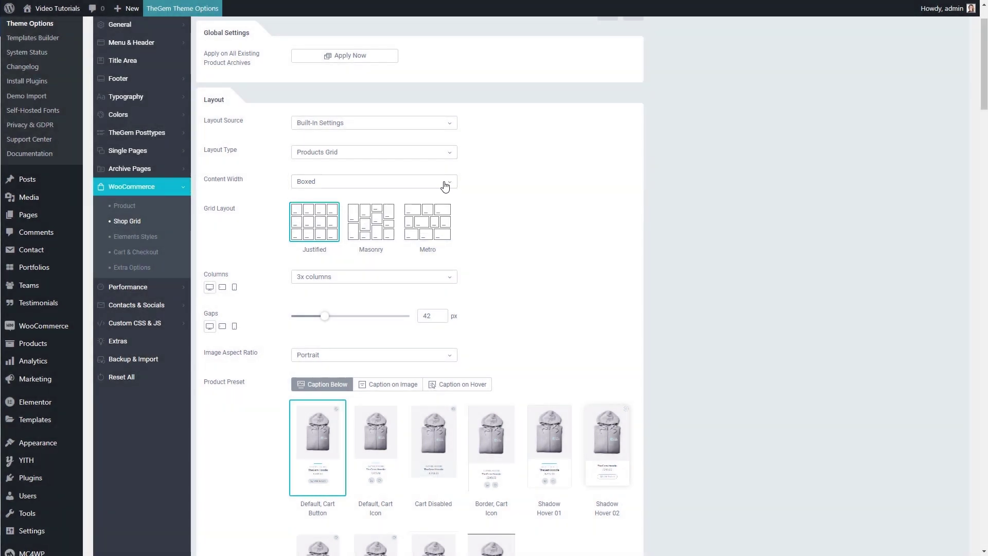
left_click(374, 233)
left_click(429, 229)
left_click(319, 227)
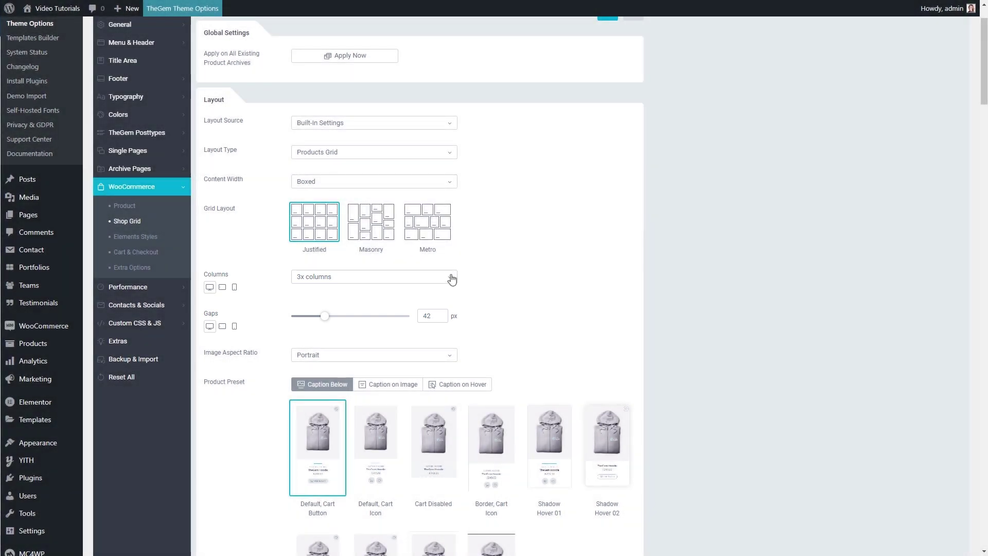
Step: Set the mobile grid to 2 columns with a 57 px gap, then return to desktop
left_click(450, 279)
left_click(450, 280)
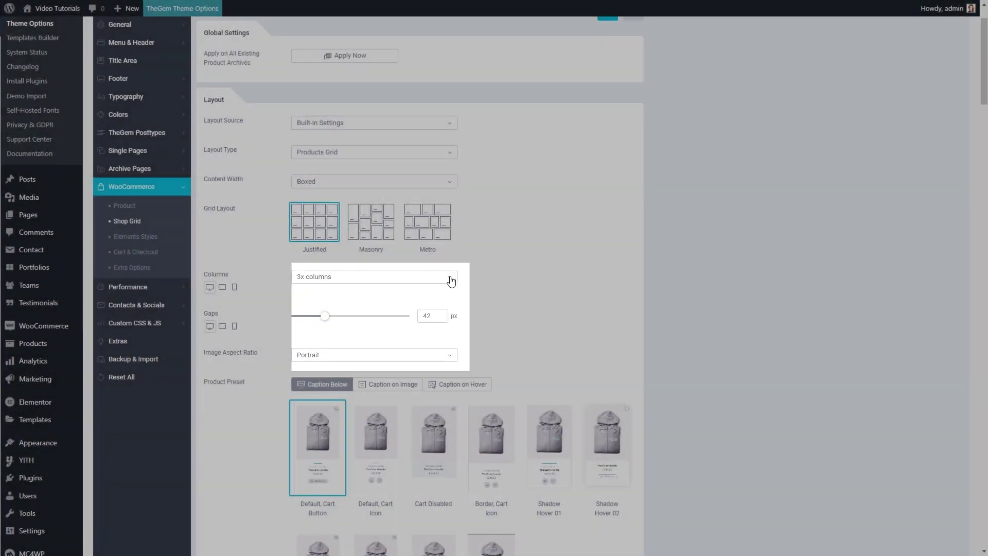
left_click(234, 287)
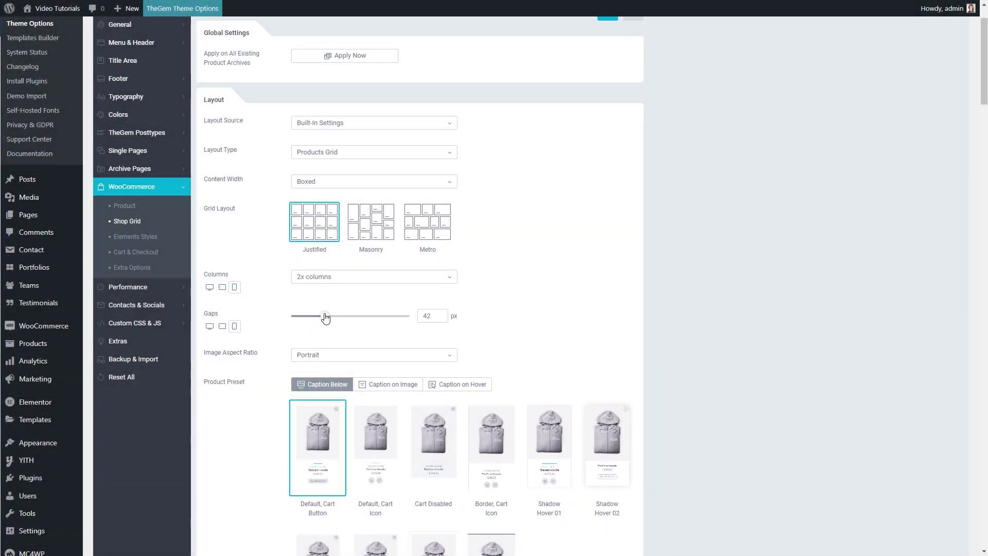
left_click_drag(326, 317, 337, 316)
left_click(210, 326)
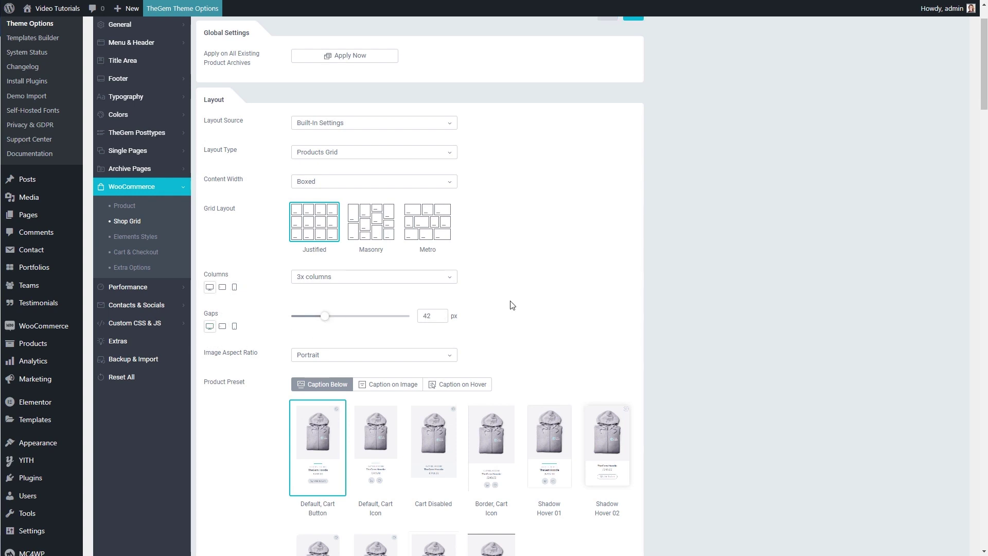
scroll(512, 305, "down", 4)
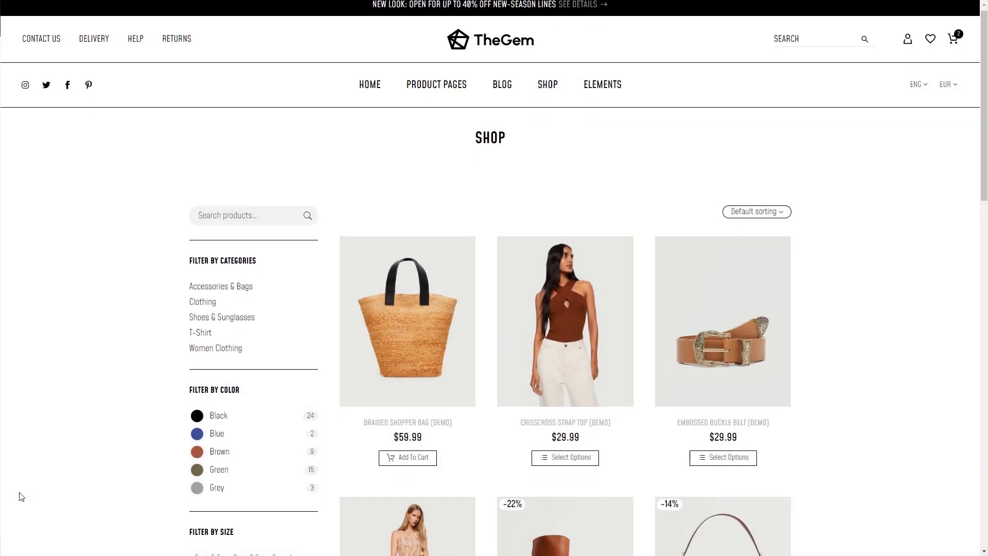
scroll(22, 497, "down", 4)
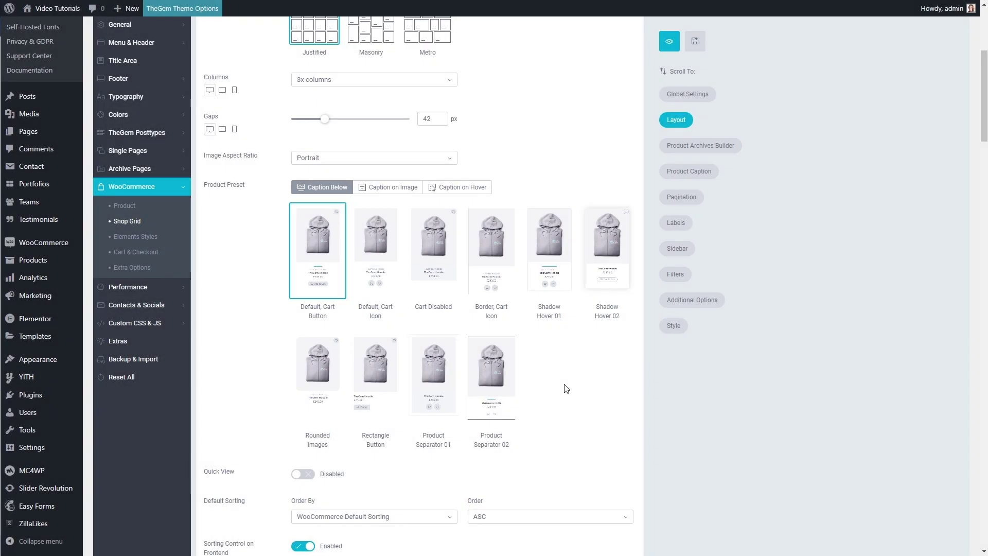
Step: Preview the Caption on Image and Caption on Hover product presets
left_click(393, 187)
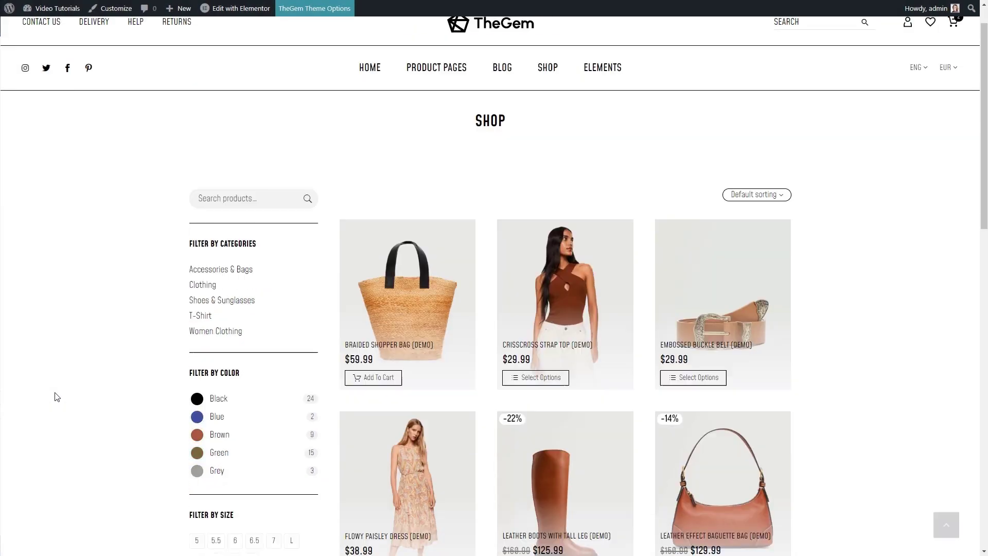
scroll(54, 397, "down", 3)
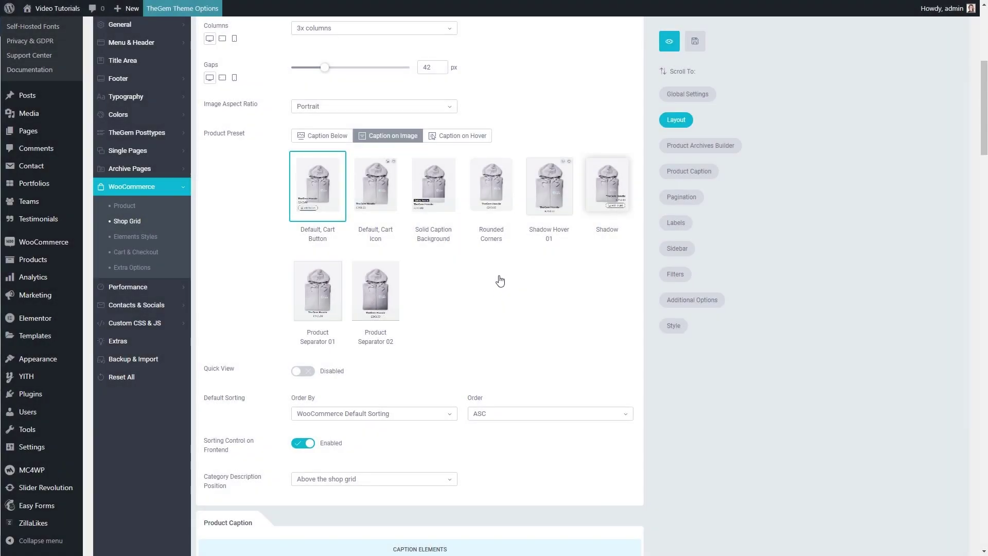
left_click(462, 135)
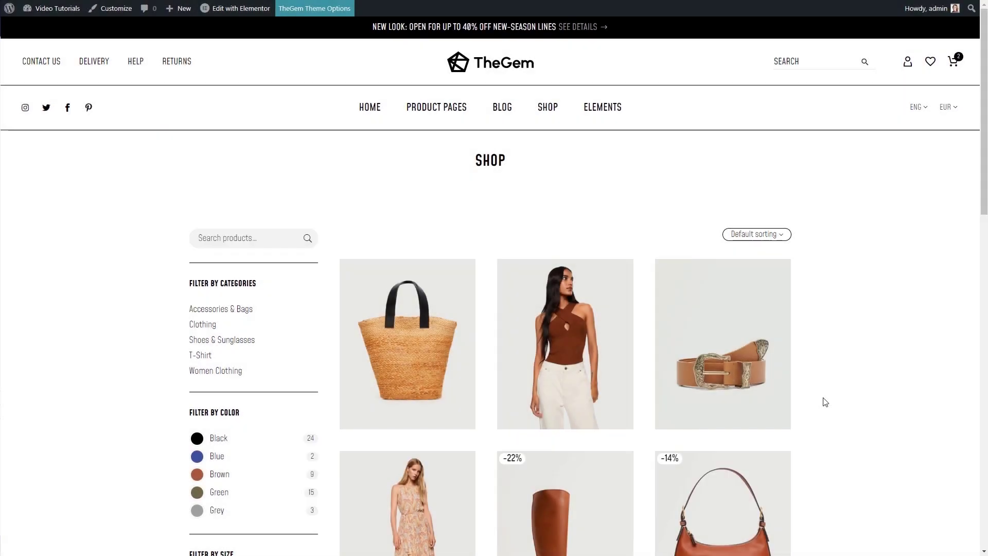
scroll(822, 401, "down", 3)
mouse_move(703, 384)
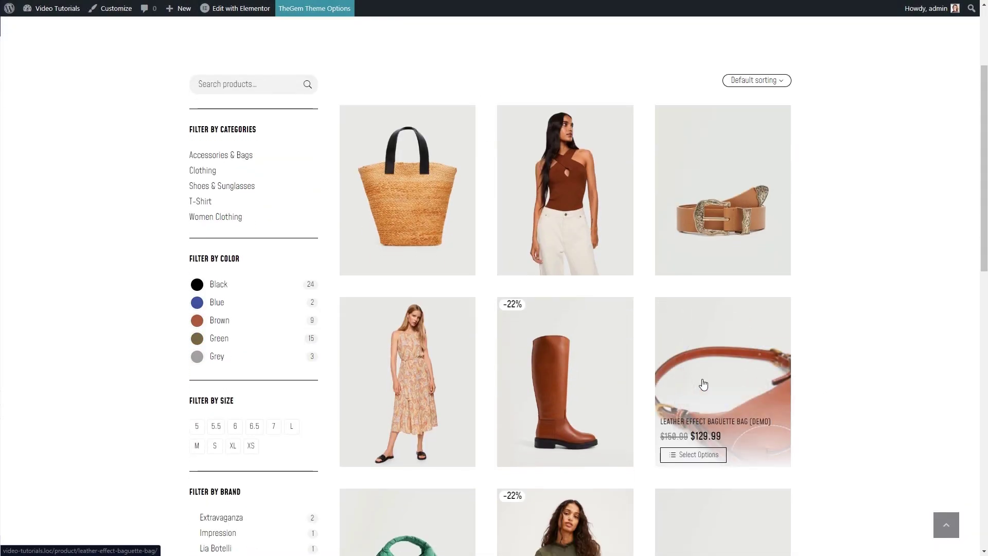
mouse_move(572, 380)
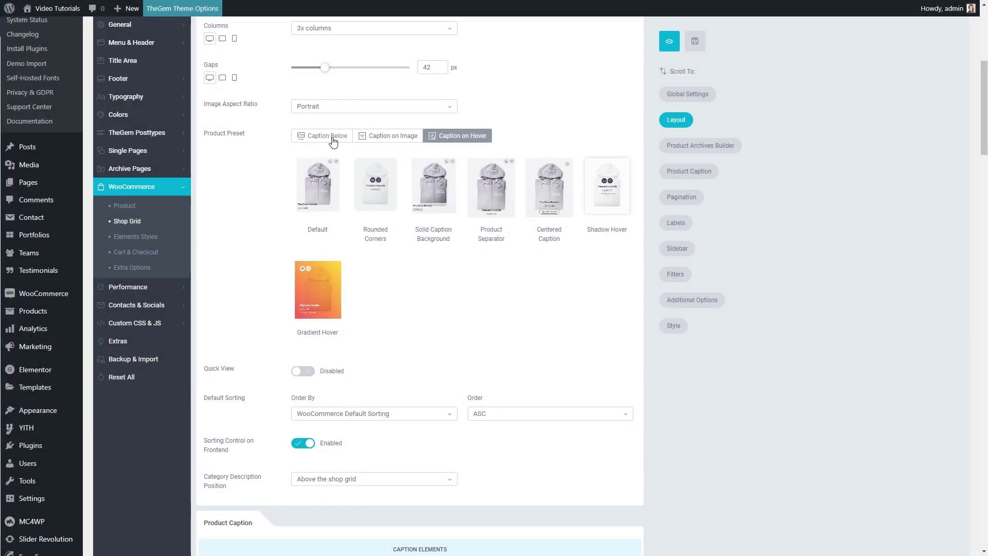
Step: Return to Caption Below presets, enable Quick View, and test it on the Embossed Buckle Belt
left_click(333, 136)
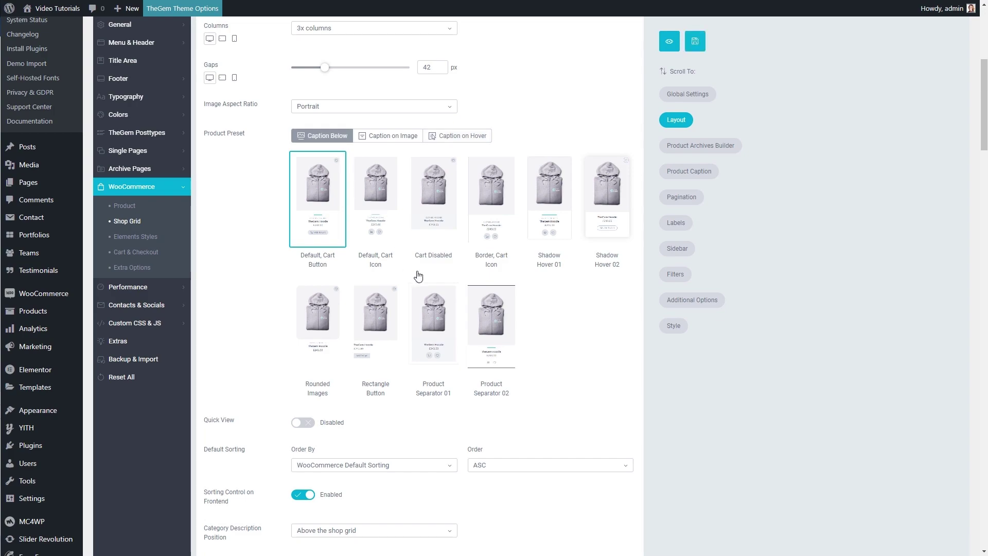
scroll(420, 275, "down", 3)
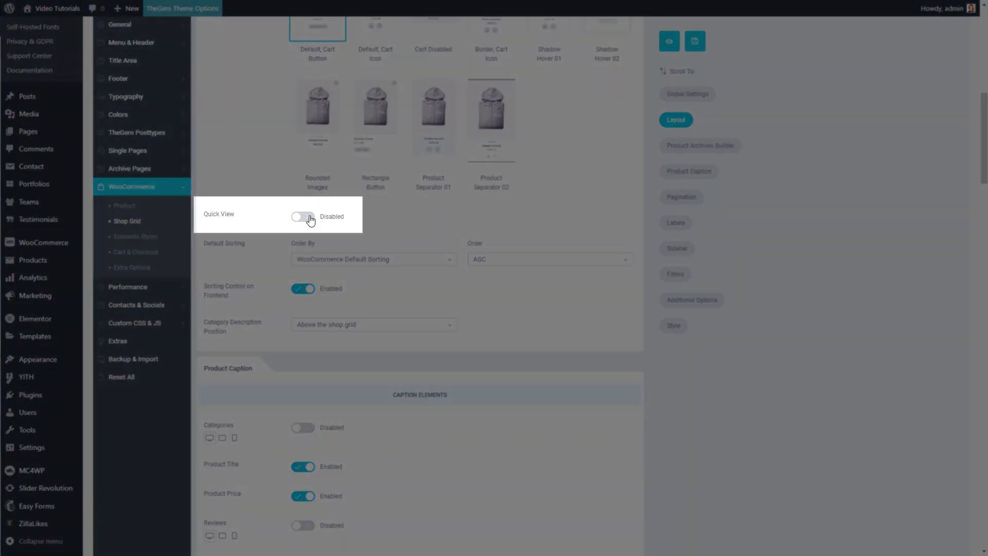
left_click(305, 216)
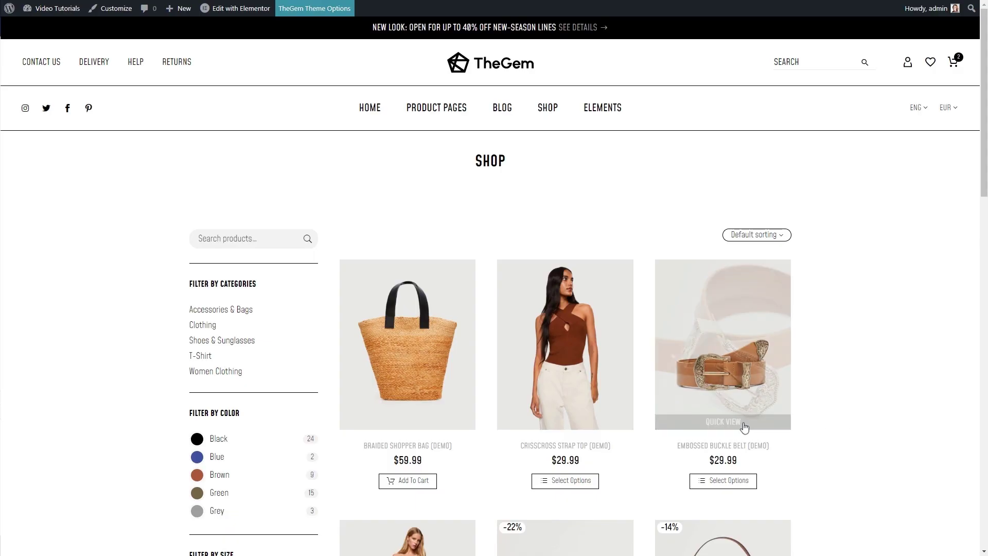
left_click(717, 425)
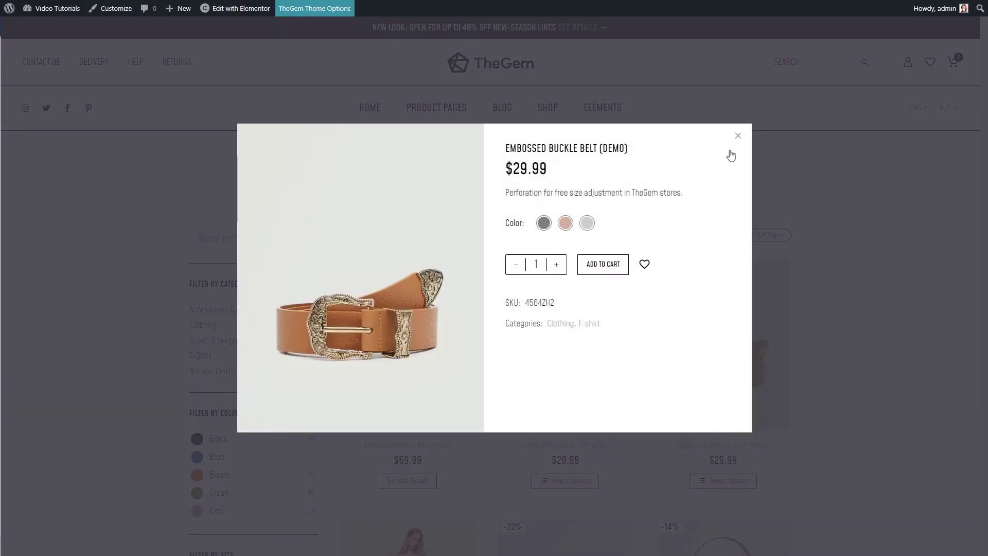
left_click(732, 140)
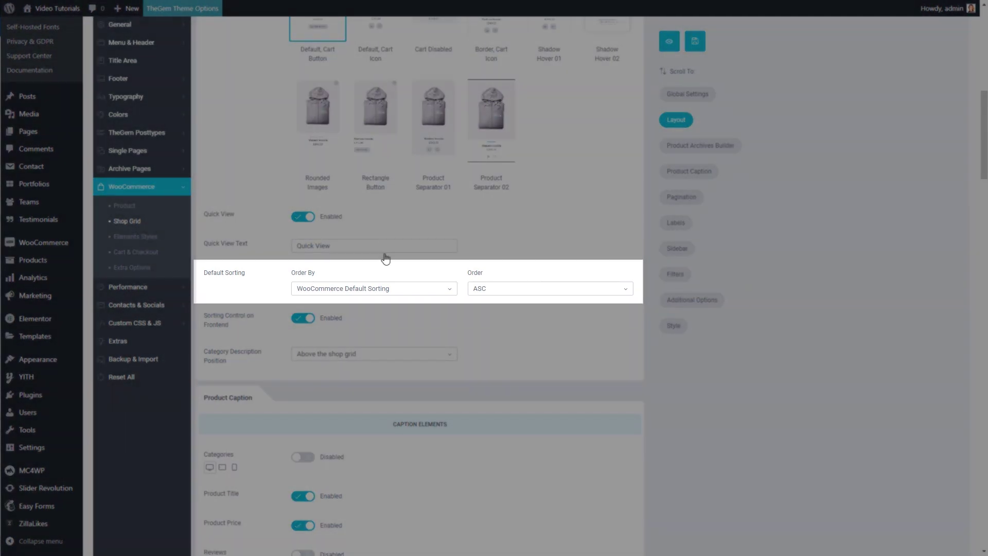
Step: Keep default sorting at WooCommerce Default Sorting with ASC order
left_click(388, 289)
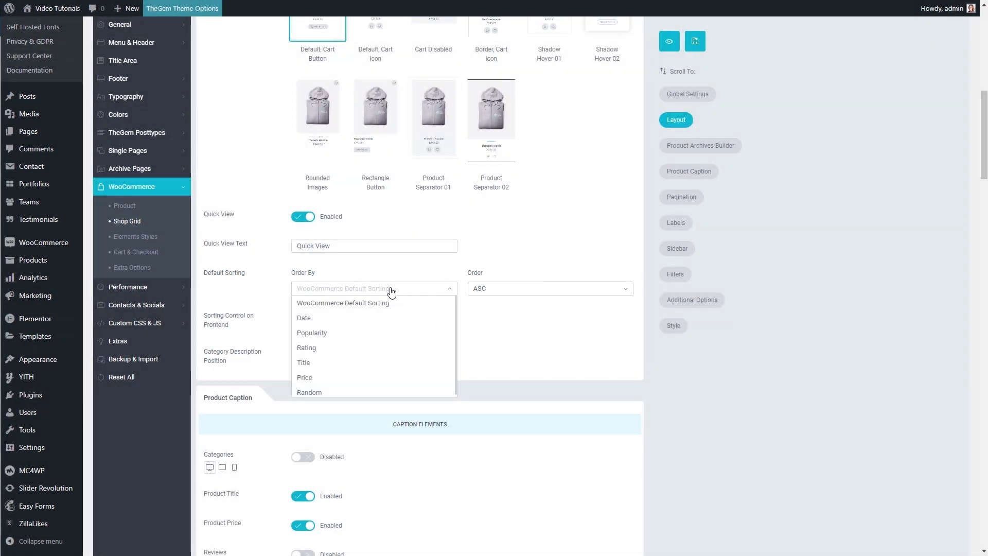
left_click(391, 292)
left_click(501, 289)
left_click(501, 290)
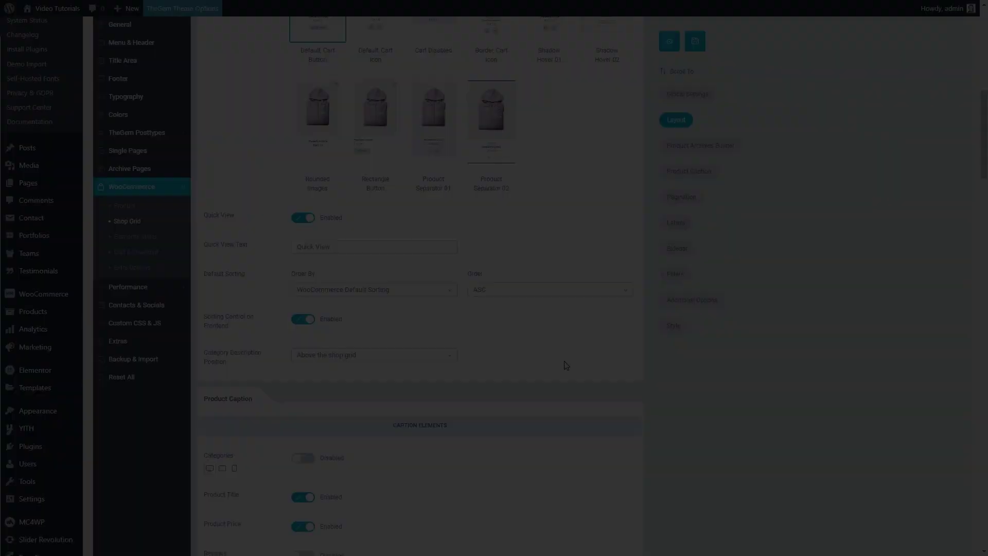
Step: Enable attribute swatches titled 'Size' using the Size attribute, testing XL on a product card
scroll(566, 365, "down", 6)
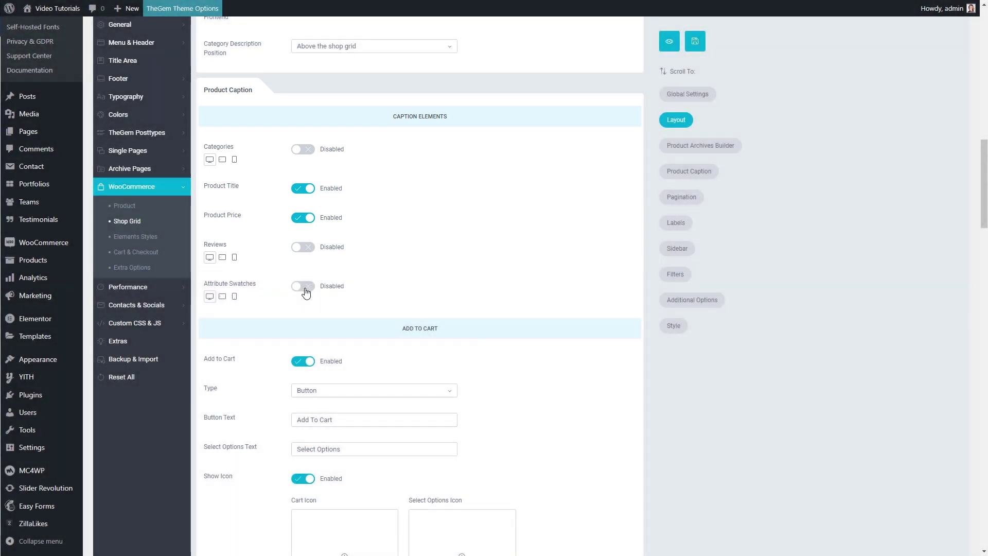
left_click(304, 289)
triple_click(338, 328)
type("Size")
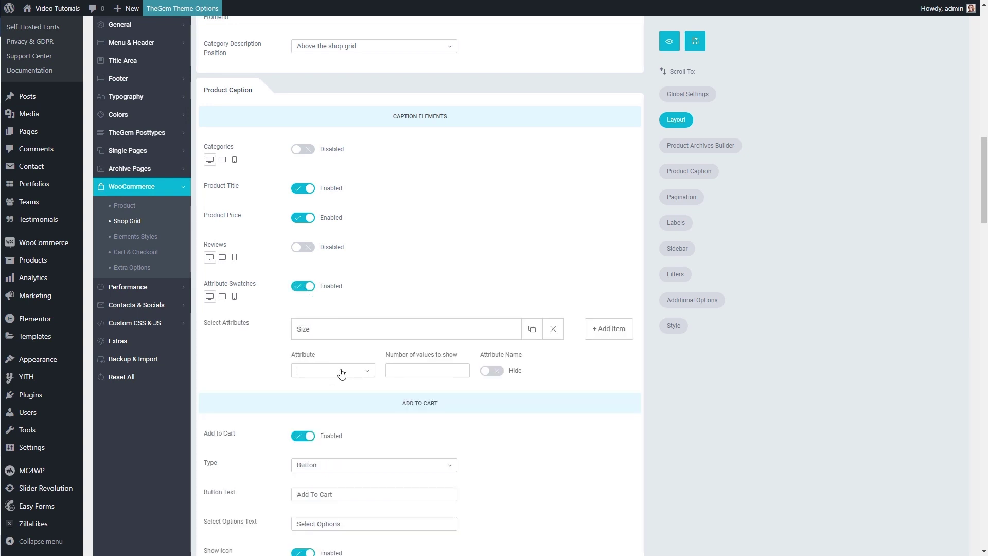
left_click(342, 372)
left_click(332, 433)
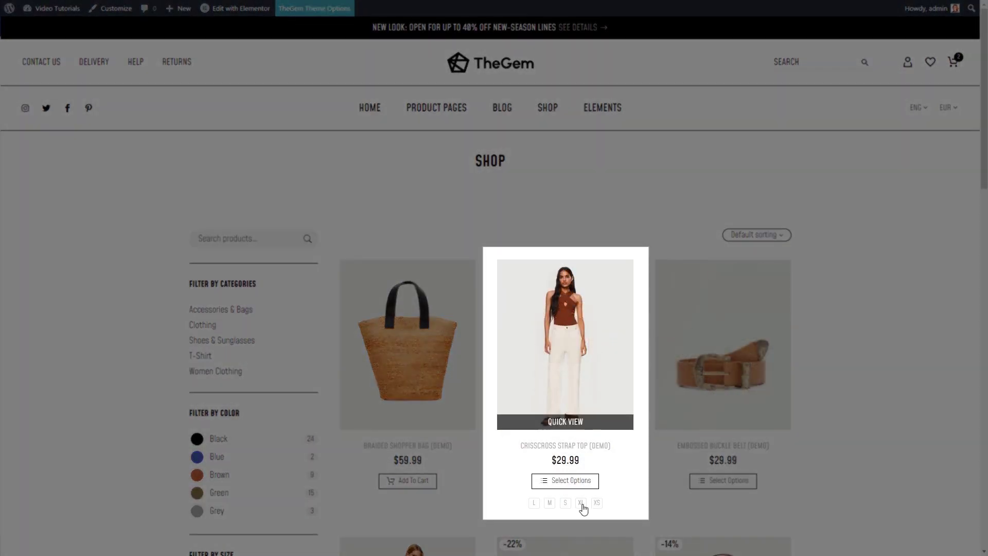
left_click(581, 504)
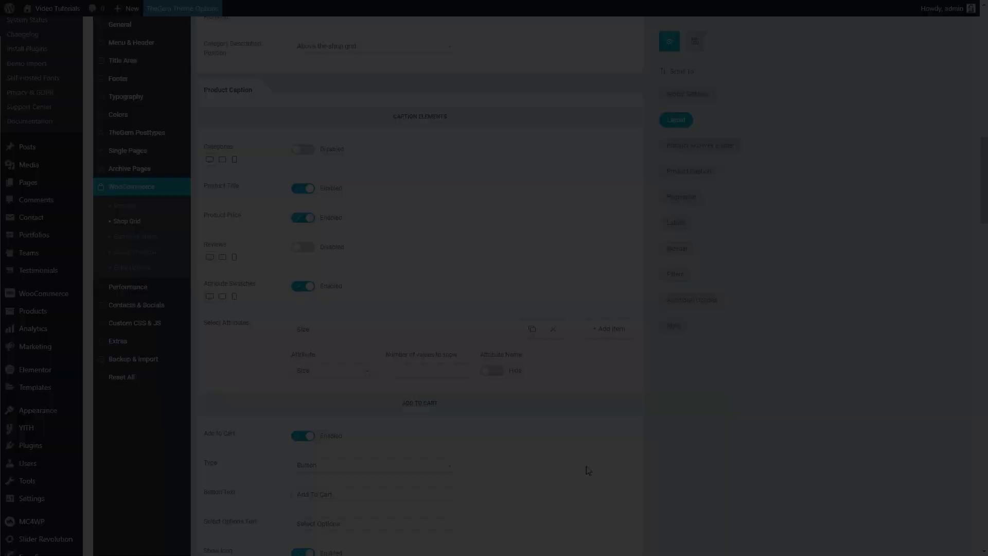
Step: Toggle Add To Wishlist on and back off for product cards
scroll(588, 470, "down", 7)
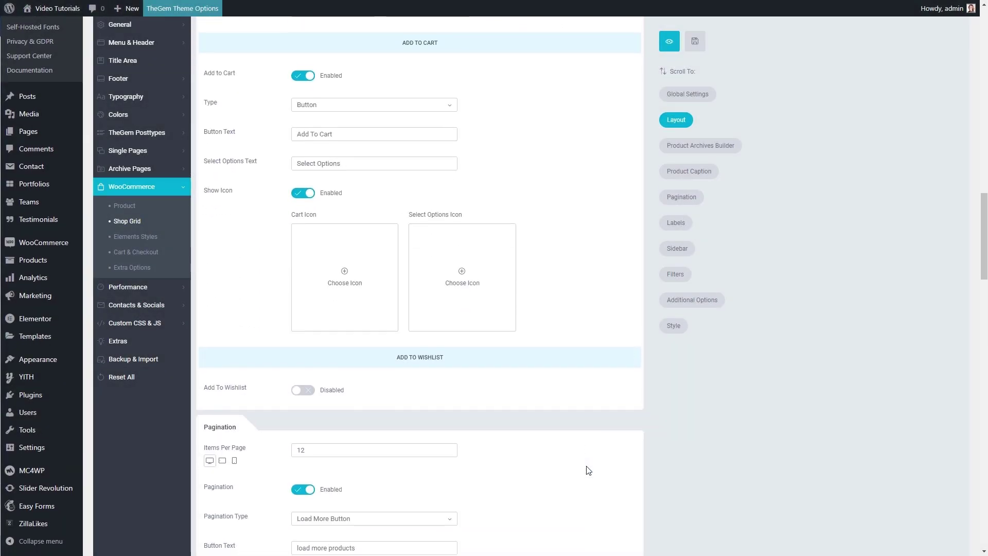
left_click(306, 392)
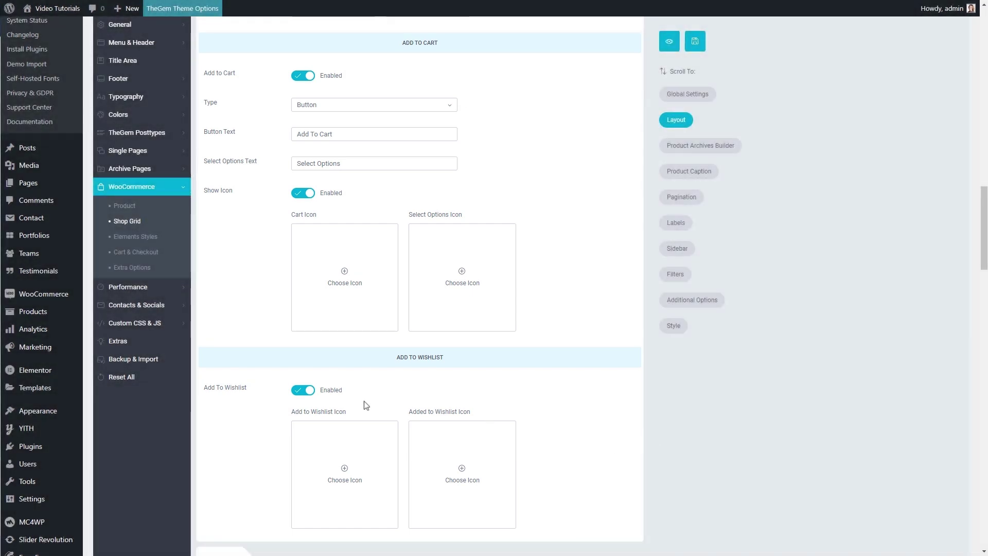
left_click(303, 390)
scroll(607, 410, "down", 6)
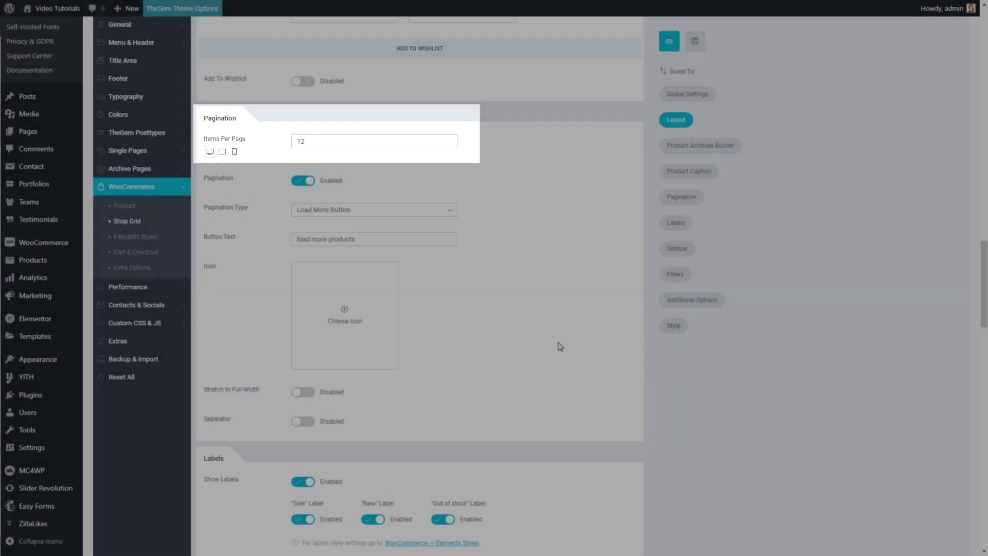
Step: Keep Load More Button as the pagination type
left_click(451, 210)
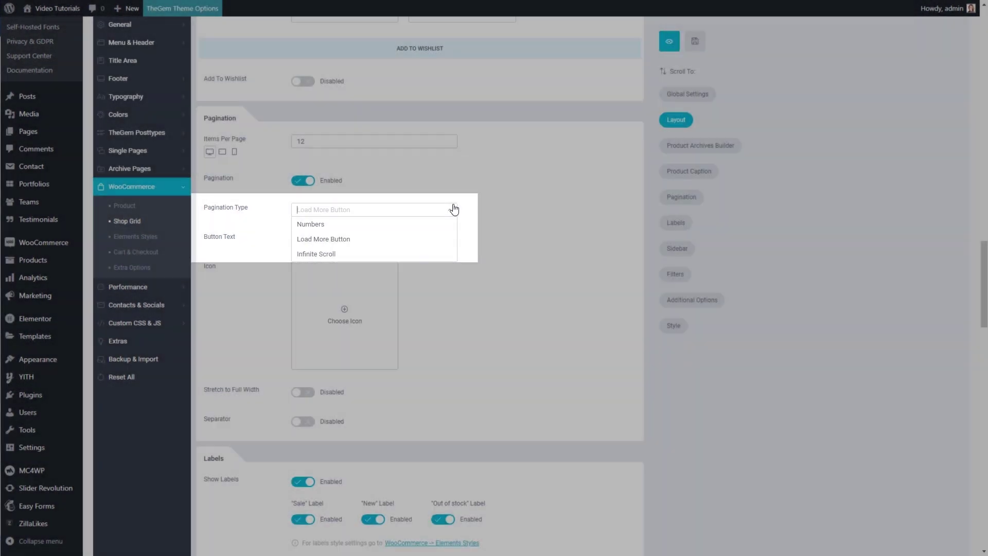
left_click(454, 208)
scroll(487, 228, "down", 2)
scroll(487, 227, "down", 3)
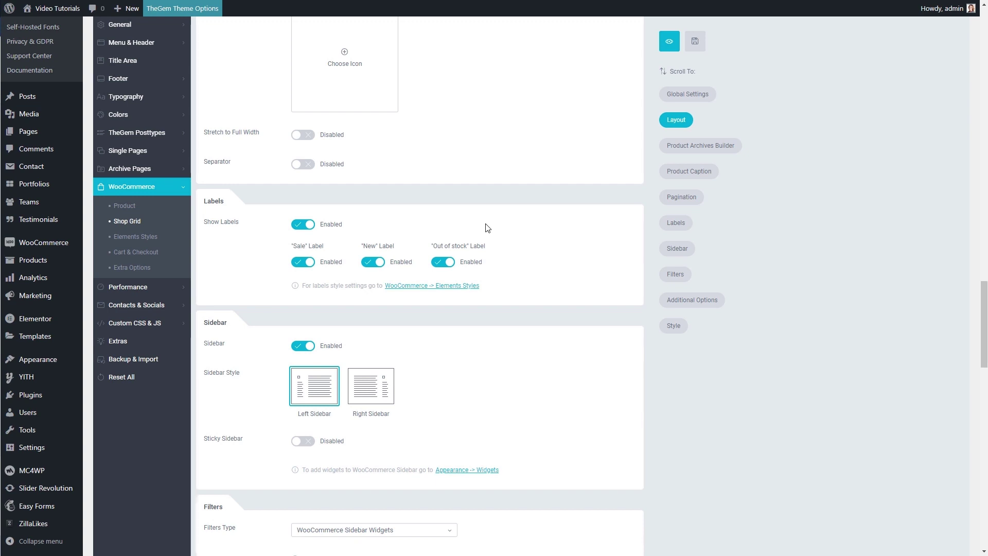
scroll(488, 228, "down", 12)
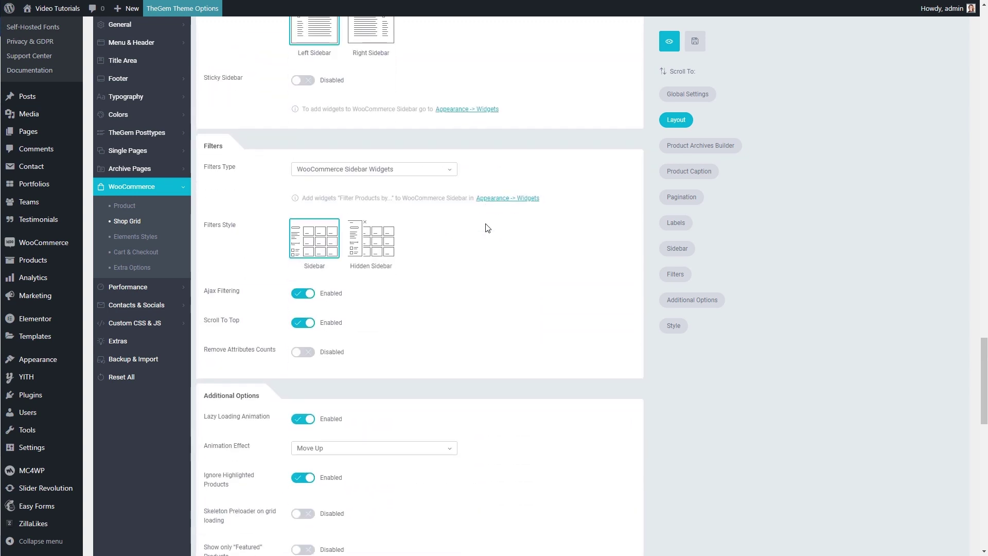
scroll(488, 228, "down", 1)
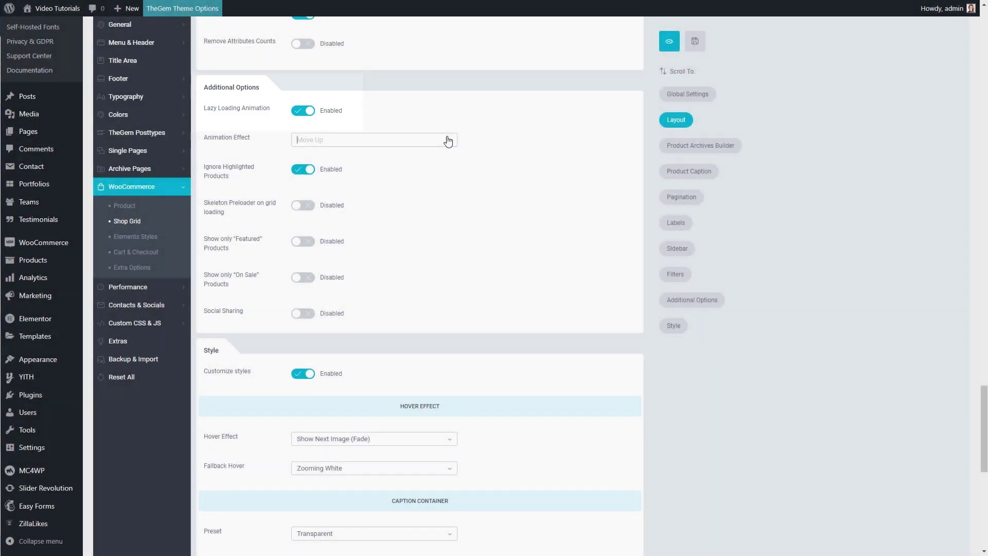
Step: Keep the Move Up animation effect and set Ignore Highlighted Products to Disabled
left_click(447, 140)
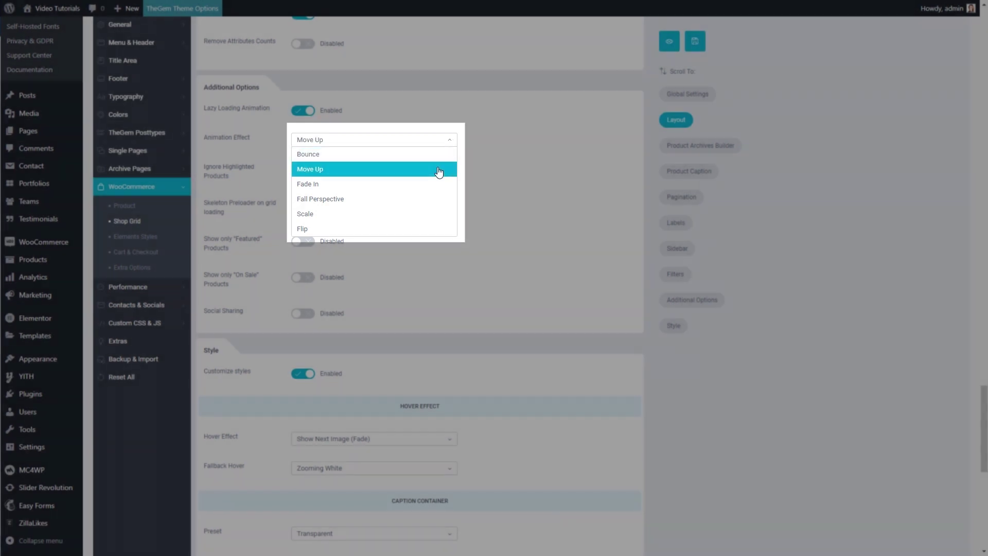
left_click(440, 169)
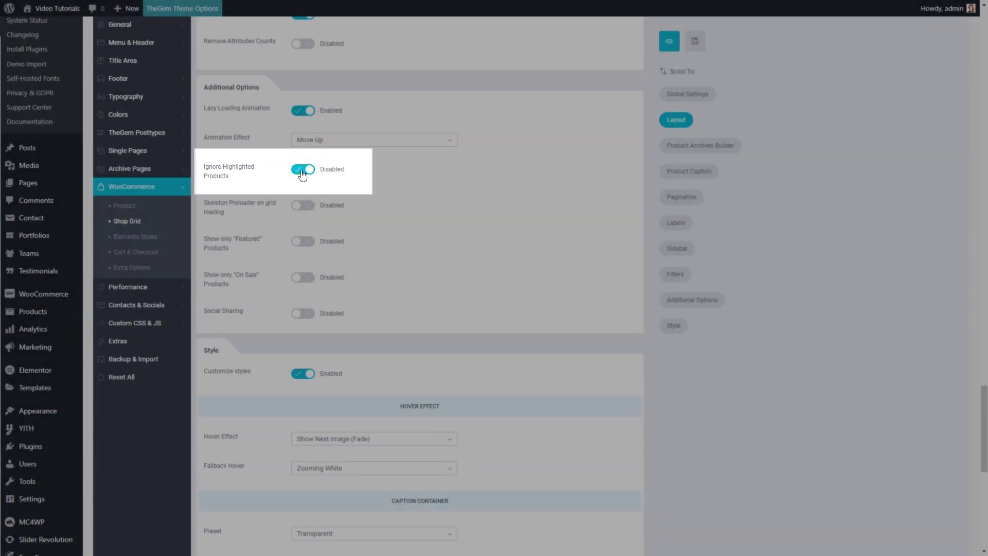
left_click(302, 170)
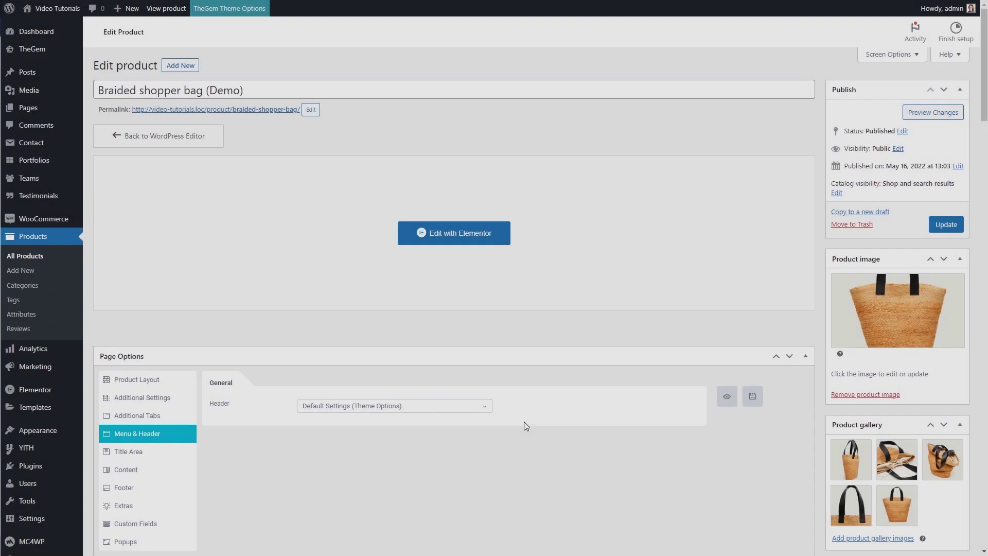
Step: Enable Highlighted Product for the Braided shopper bag under Additional Settings and save
scroll(524, 425, "down", 5)
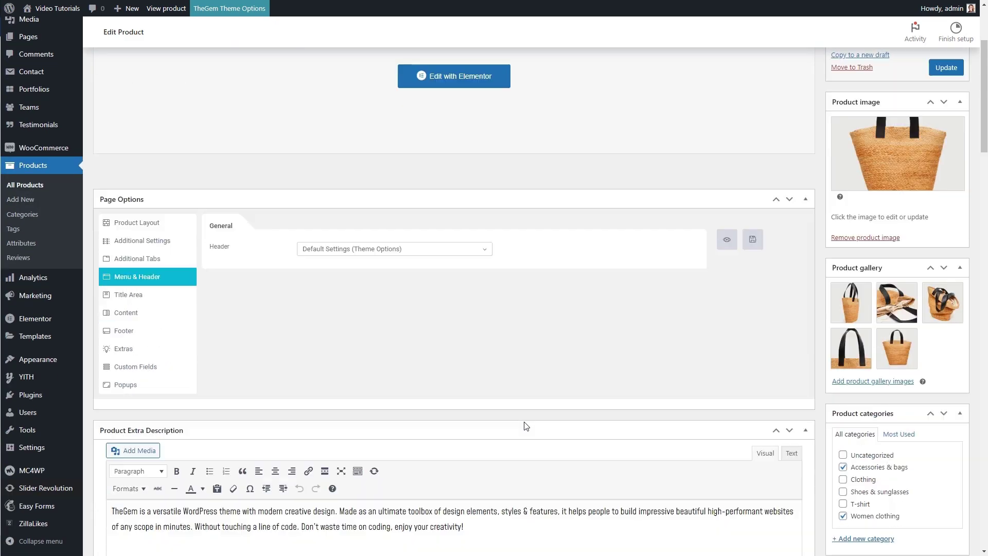
left_click(162, 146)
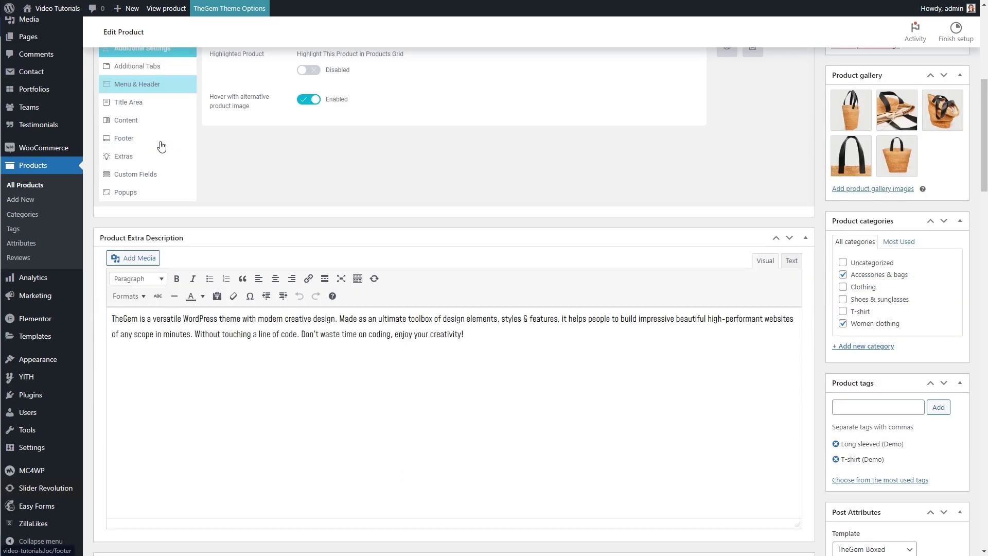
scroll(196, 152, "up", 3)
left_click(310, 174)
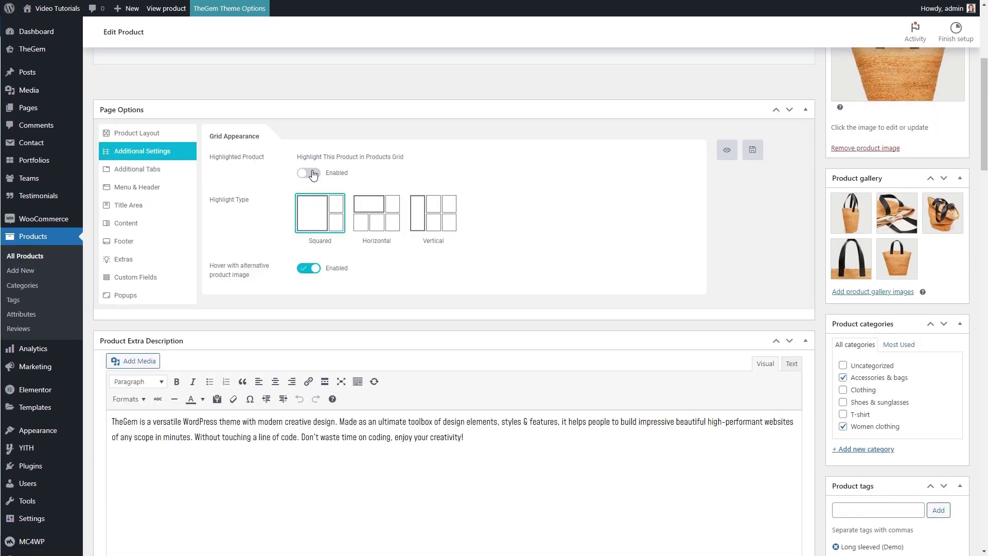
left_click(752, 149)
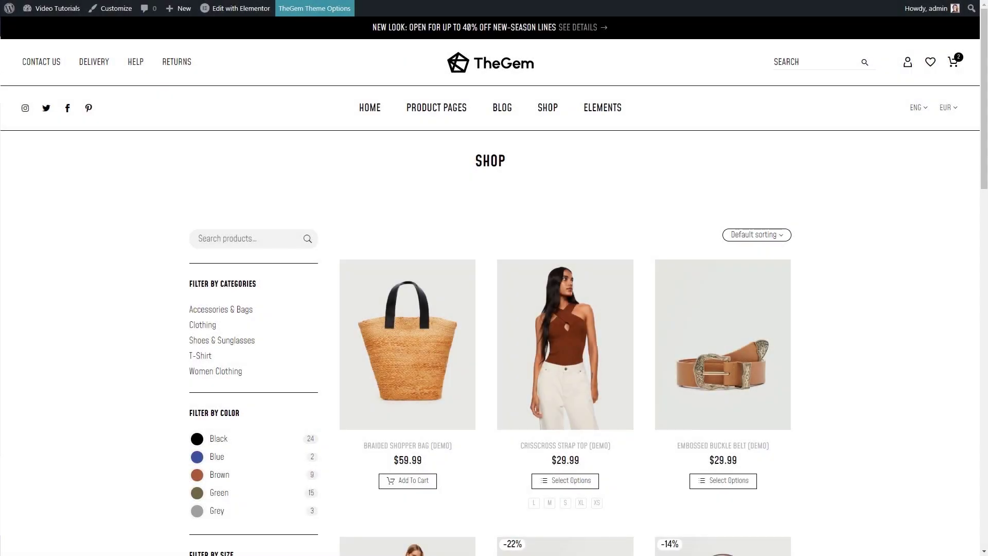
Step: Reload the Shop page and scroll to the enlarged Braided Shopper Bag tile
key("F5")
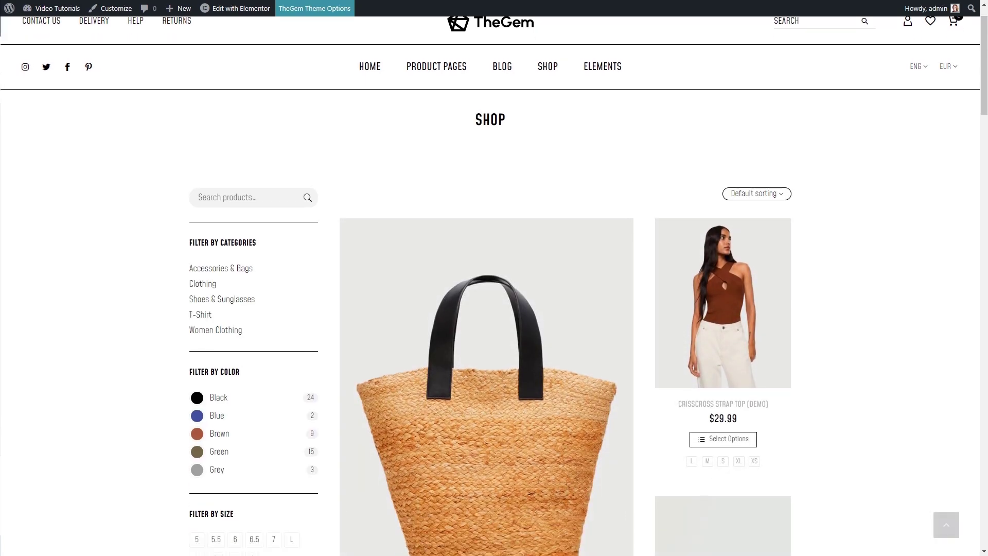
scroll(494, 286, "down", 4)
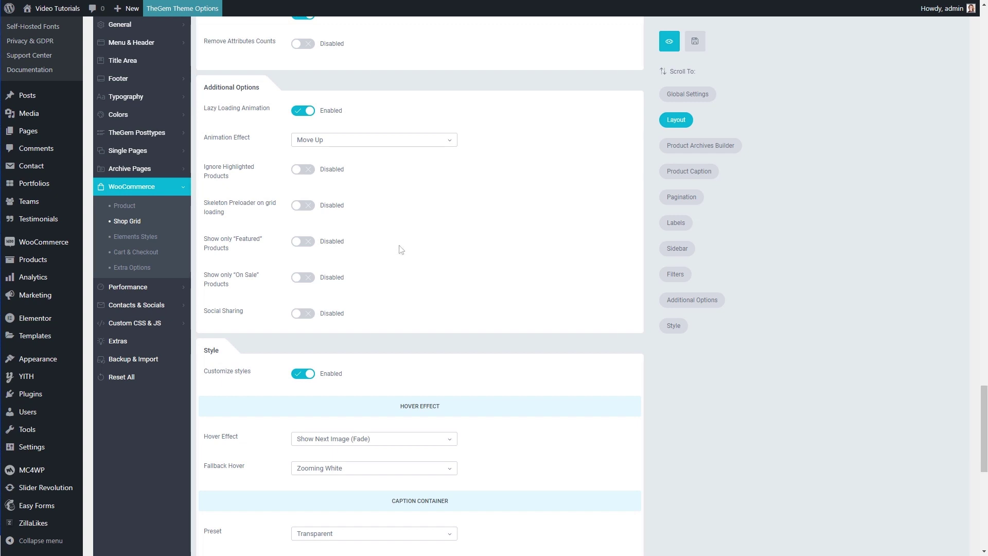
Step: Enable Ignore Highlighted Products and Skeleton Preloader, then save the Shop Grid settings
left_click(309, 171)
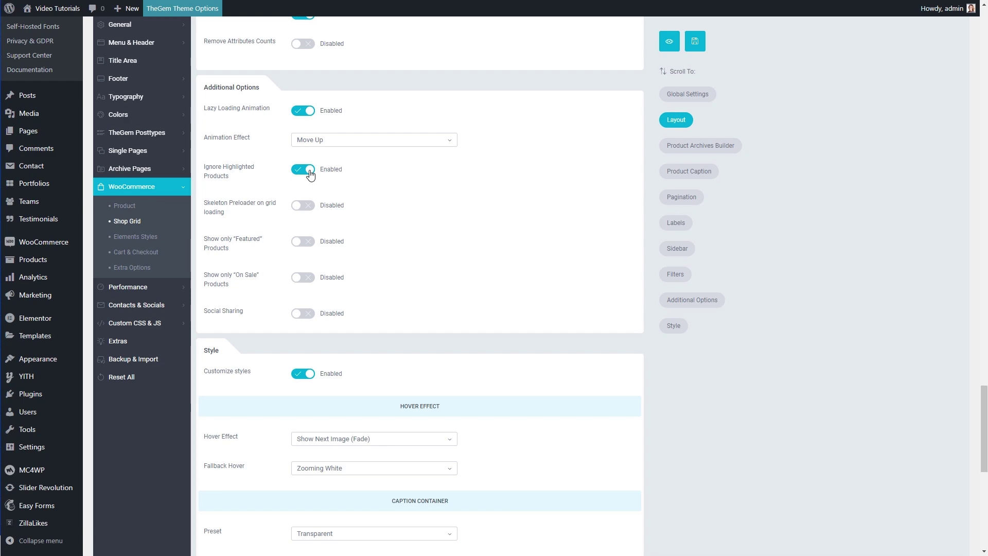
left_click(306, 206)
left_click(694, 41)
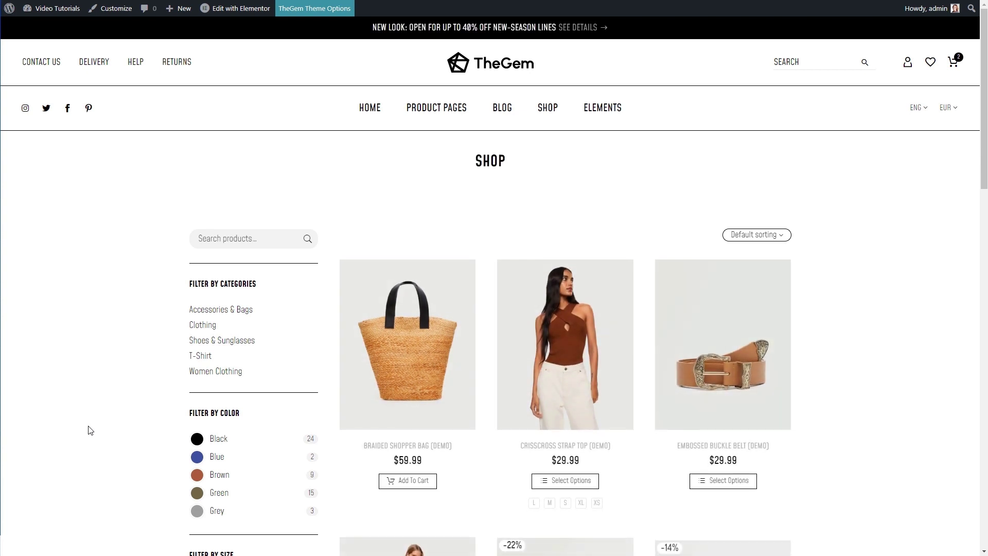
Step: Scroll through the shop sidebar filters and browse the Clothing category page
scroll(90, 430, "down", 1)
scroll(90, 431, "down", 7)
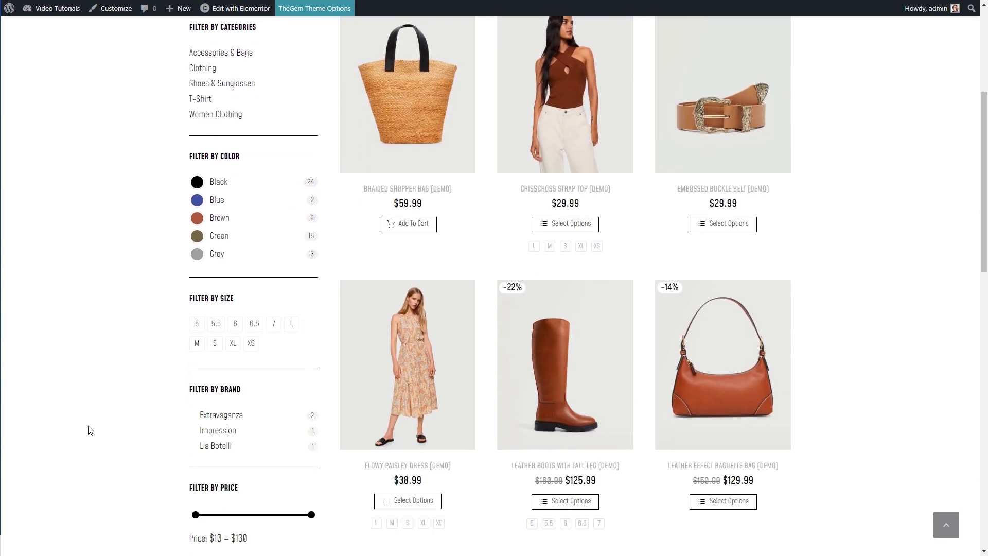
scroll(90, 430, "down", 1)
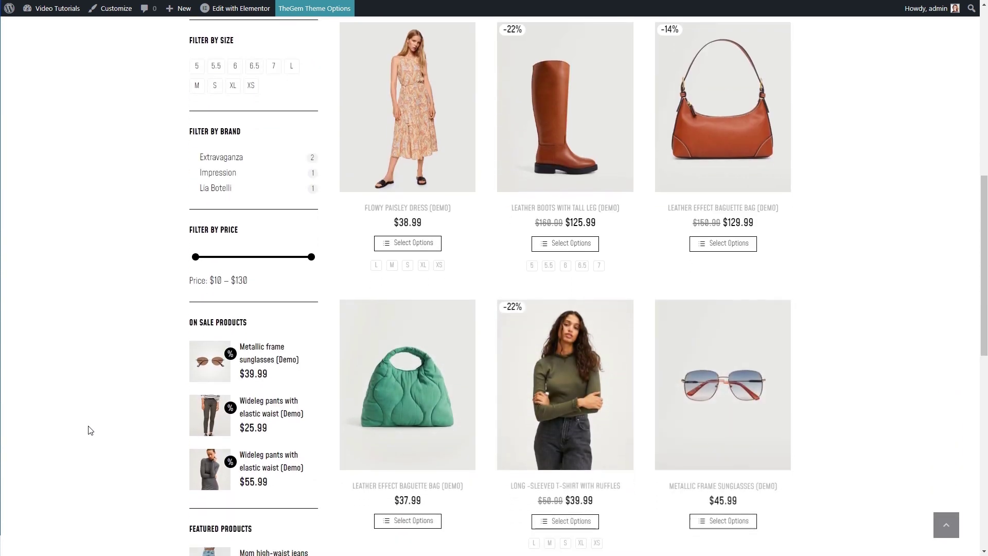
scroll(90, 430, "up", 7)
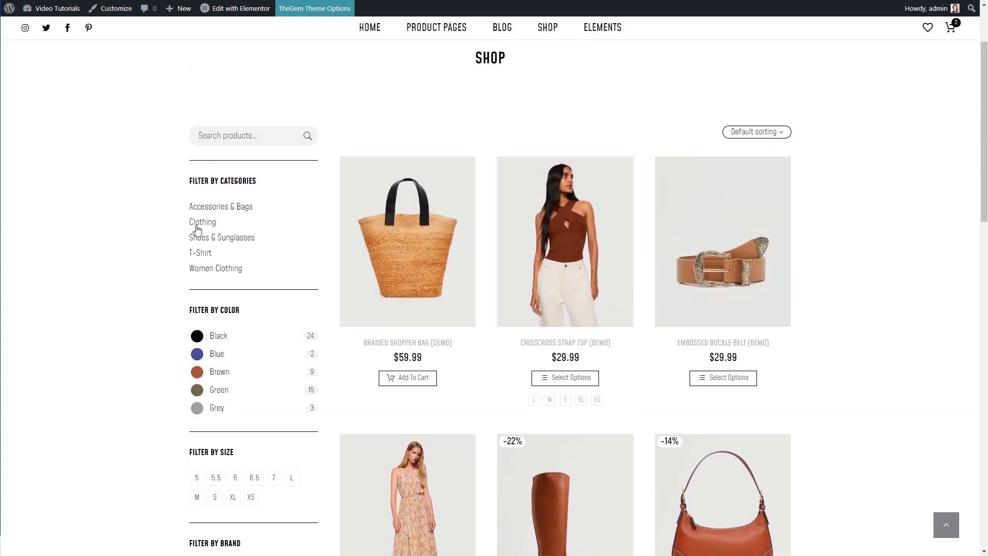
left_click(196, 225)
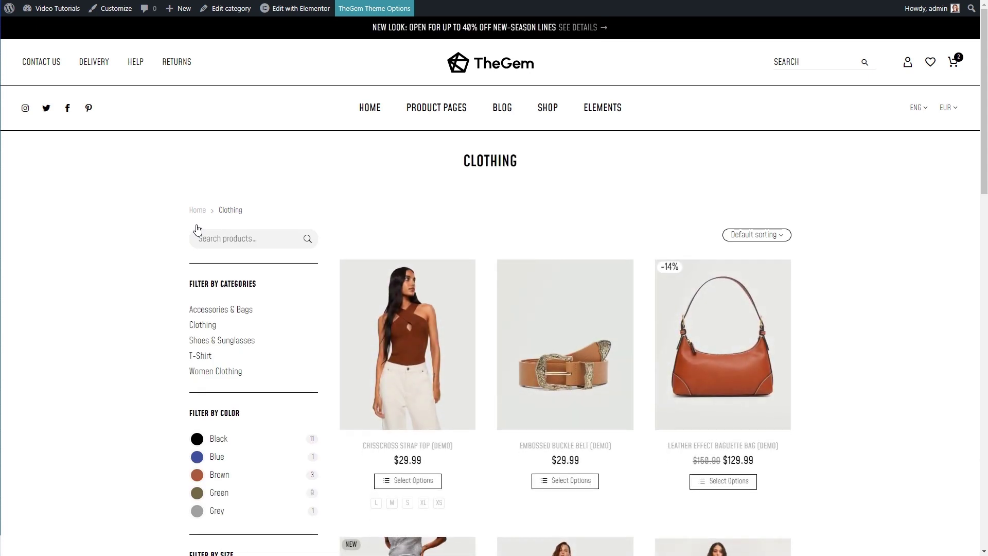
scroll(197, 229, "down", 5)
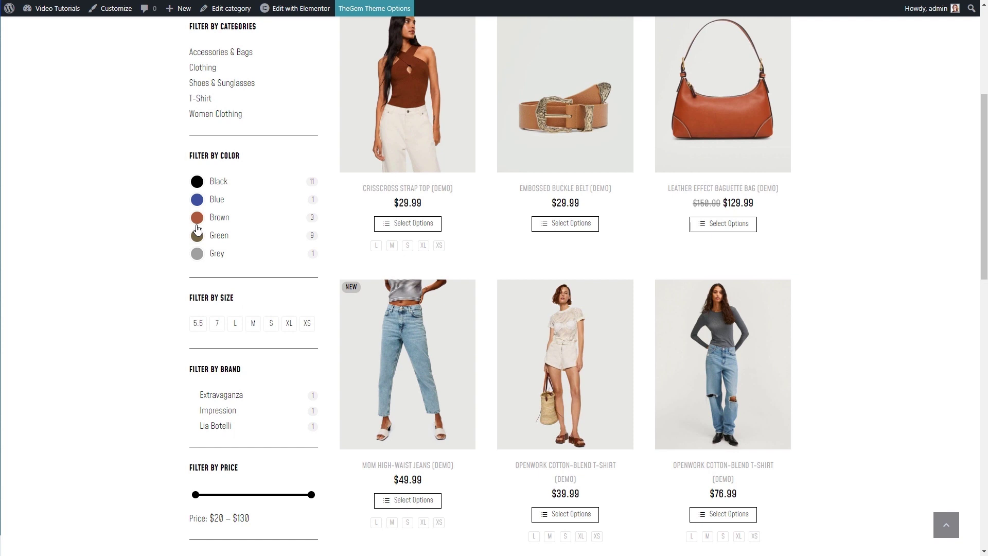
scroll(197, 229, "up", 5)
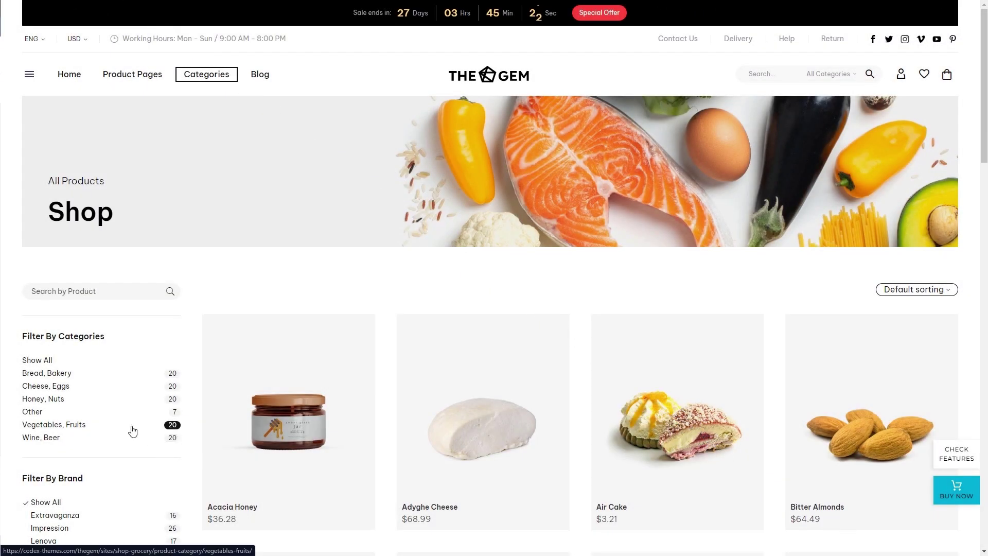
Step: Filter the demo shop to Vegetables, Fruits with a $2 – $58 price range
left_click(133, 432)
scroll(132, 430, "down", 5)
left_click_drag(173, 485, 124, 486)
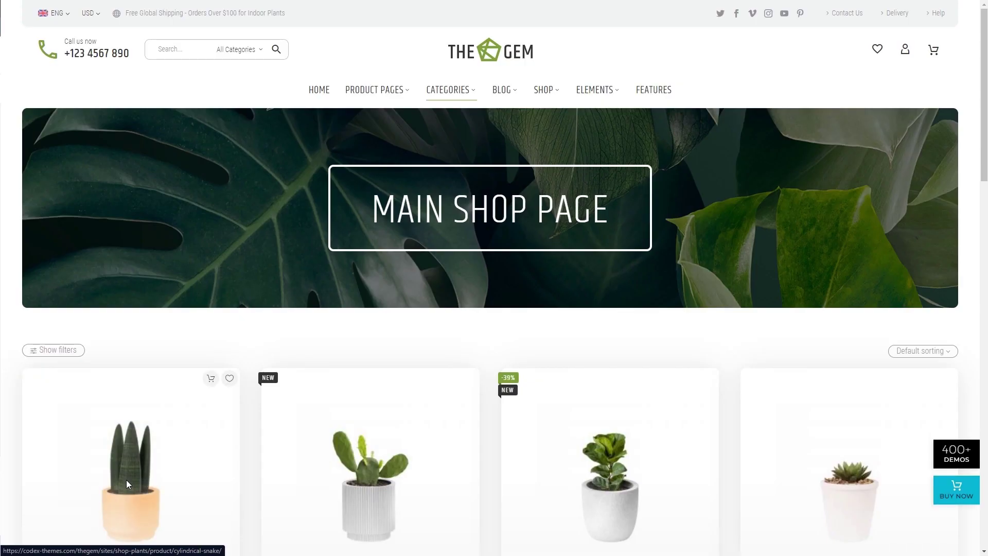
Step: Add a 50 cm height filter from the filter panel, then clear all filters
left_click(55, 349)
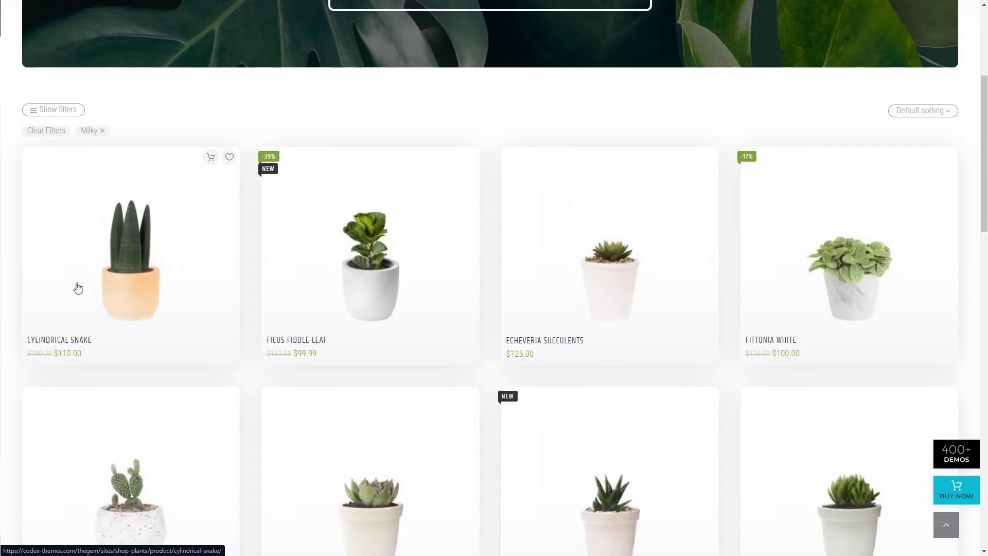
left_click(60, 109)
scroll(80, 230, "down", 4)
left_click(81, 230)
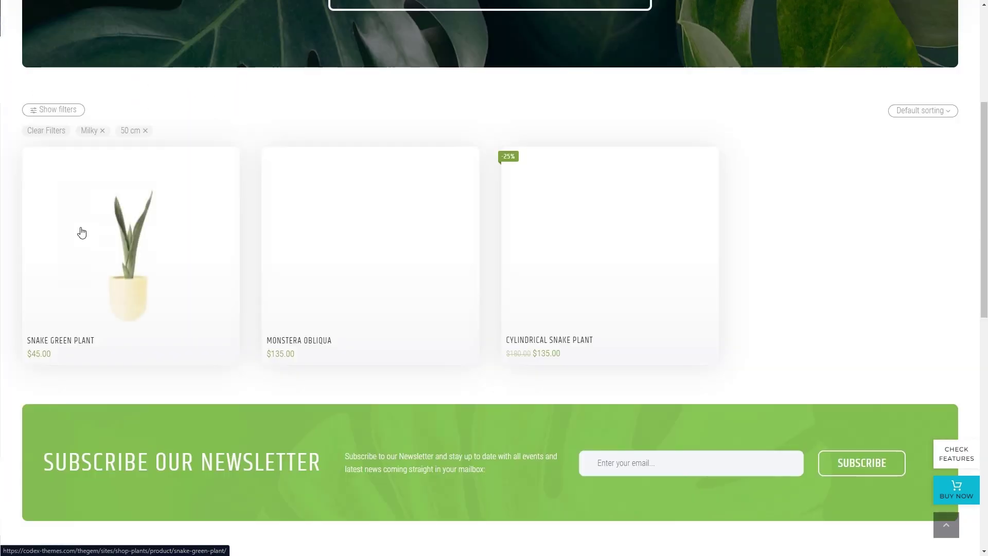
left_click(55, 131)
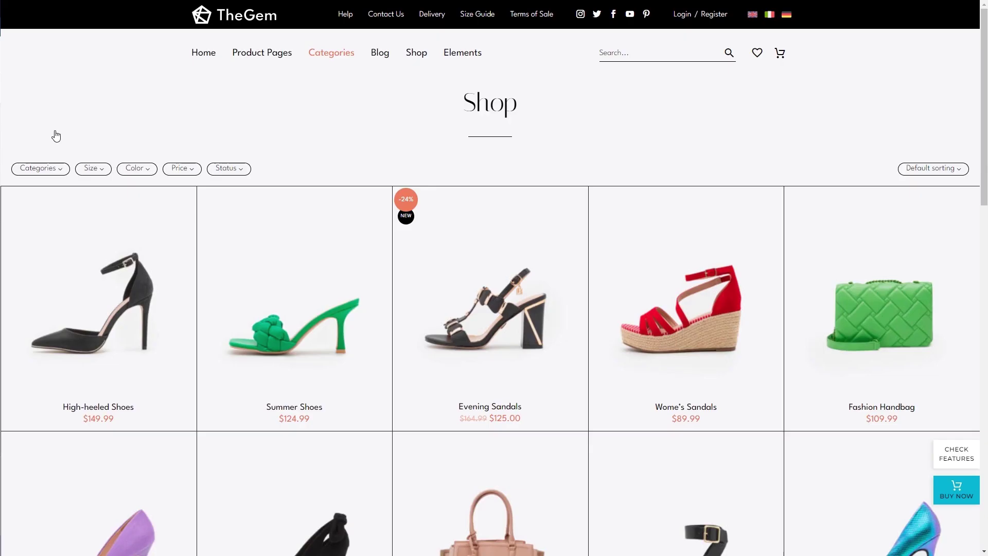
Step: Filter the products to size S and colour Grey
left_click(89, 172)
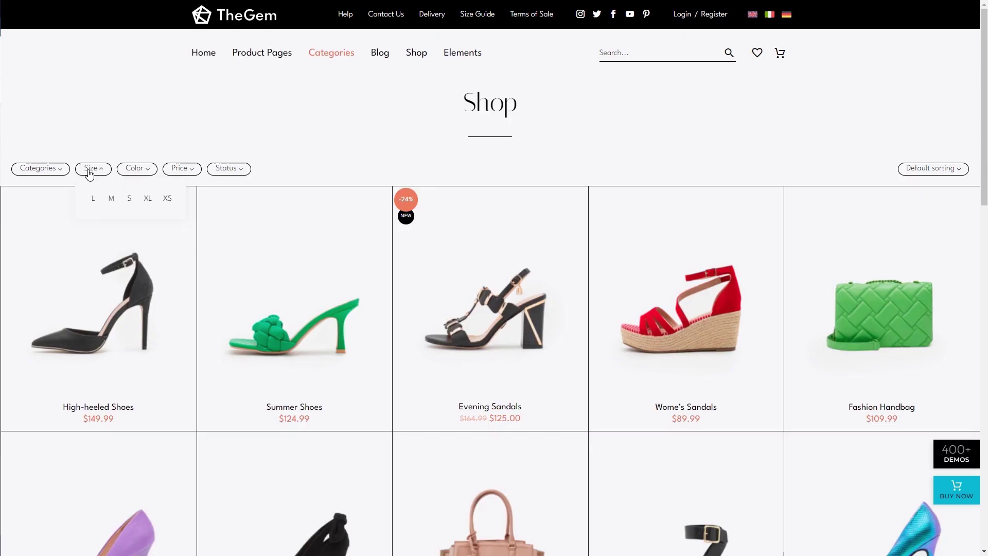
left_click(133, 198)
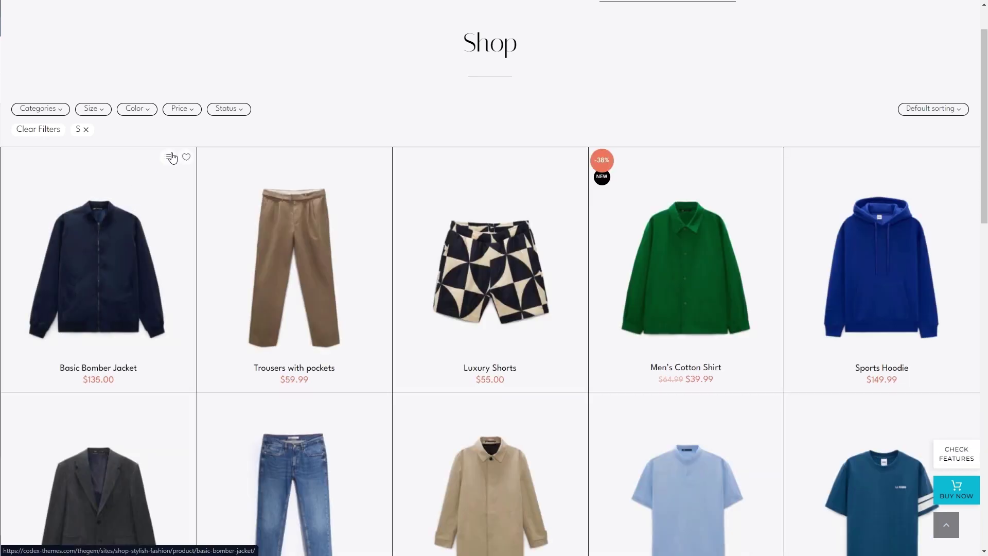
left_click(149, 109)
left_click(149, 195)
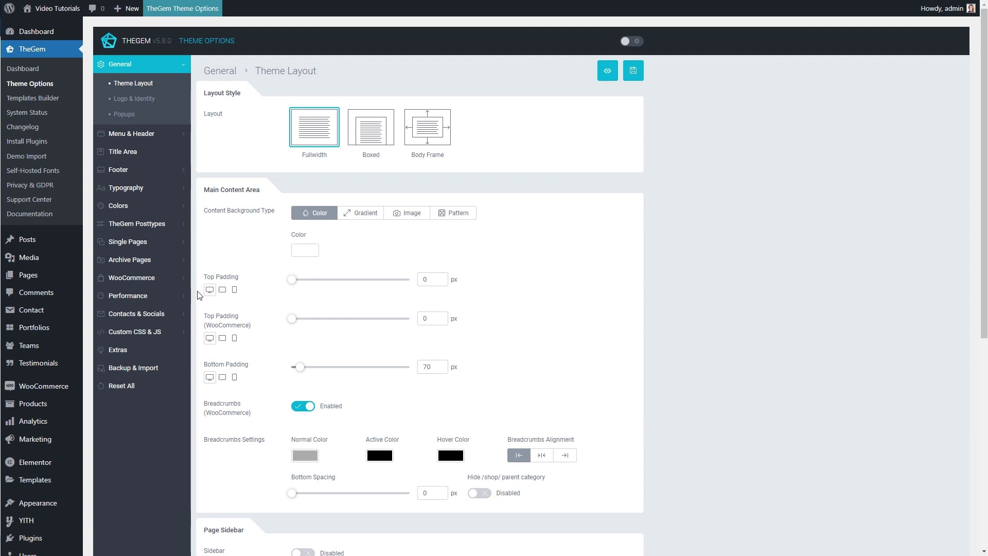
Step: In WooCommerce › Shop Grid options, set Filters Type to TheGem Filters
left_click(154, 278)
scroll(159, 282, "down", 1)
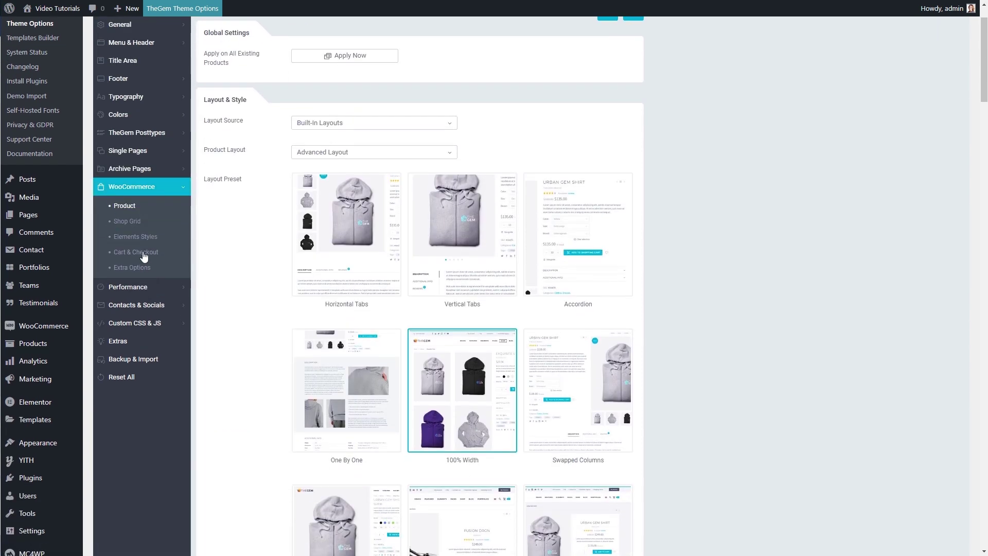
left_click(131, 222)
scroll(197, 225, "down", 3)
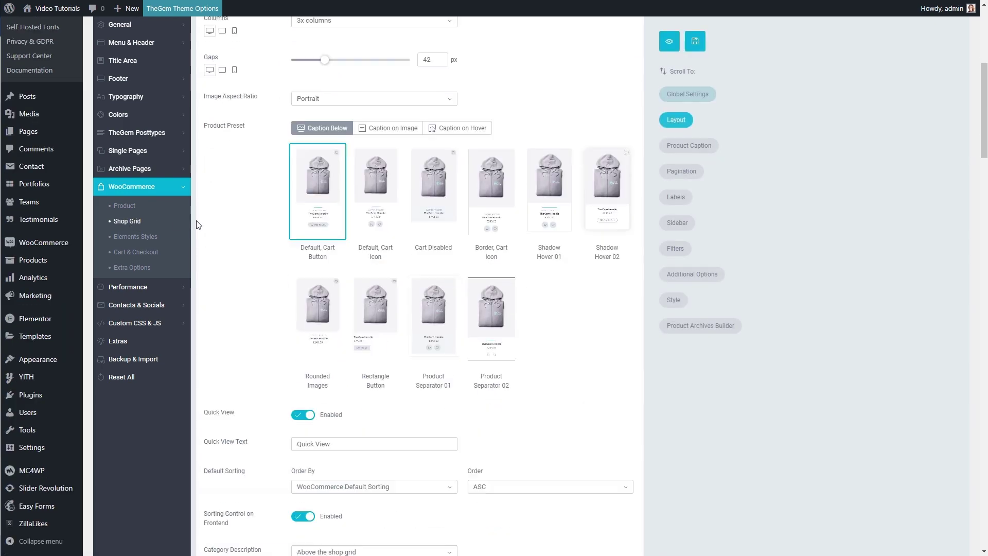
scroll(197, 224, "down", 20)
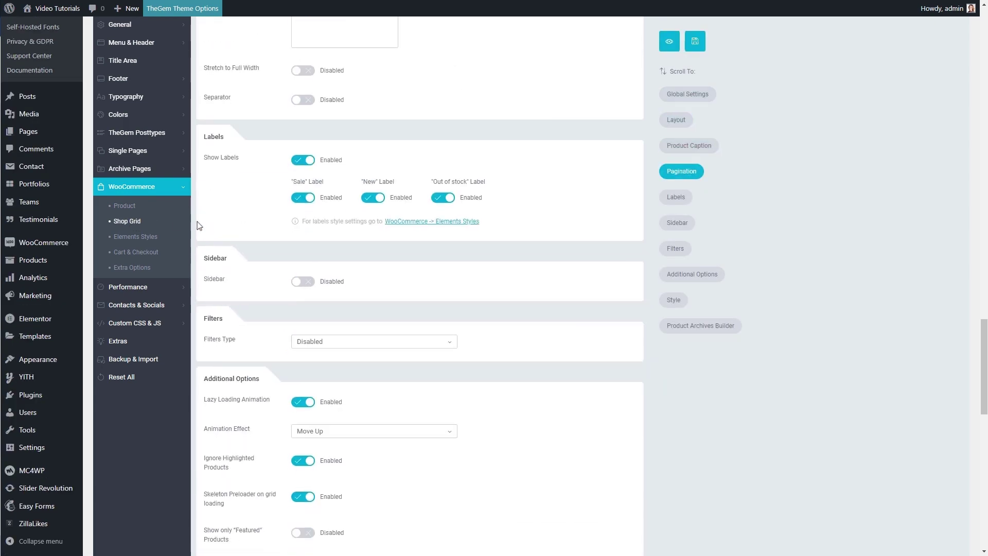
scroll(198, 225, "down", 4)
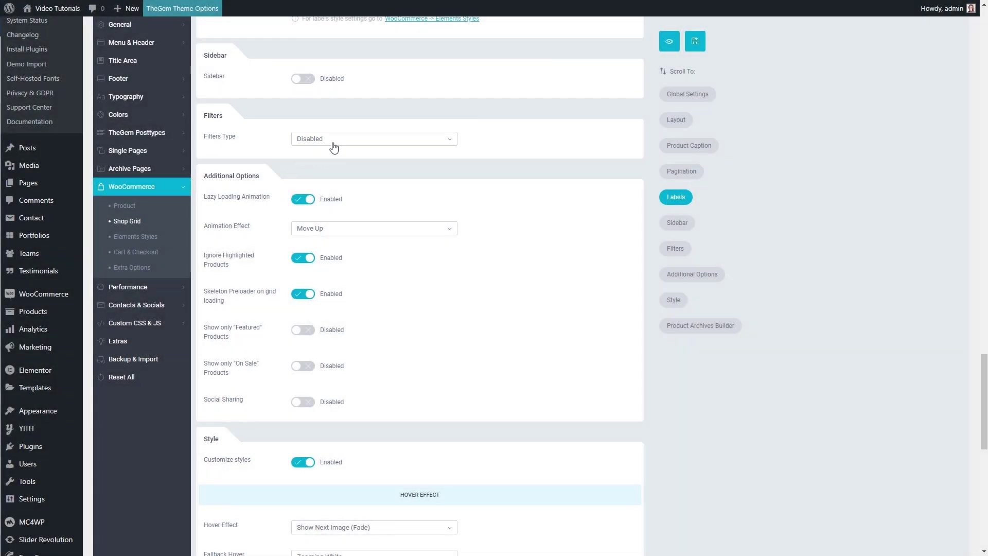
left_click(334, 148)
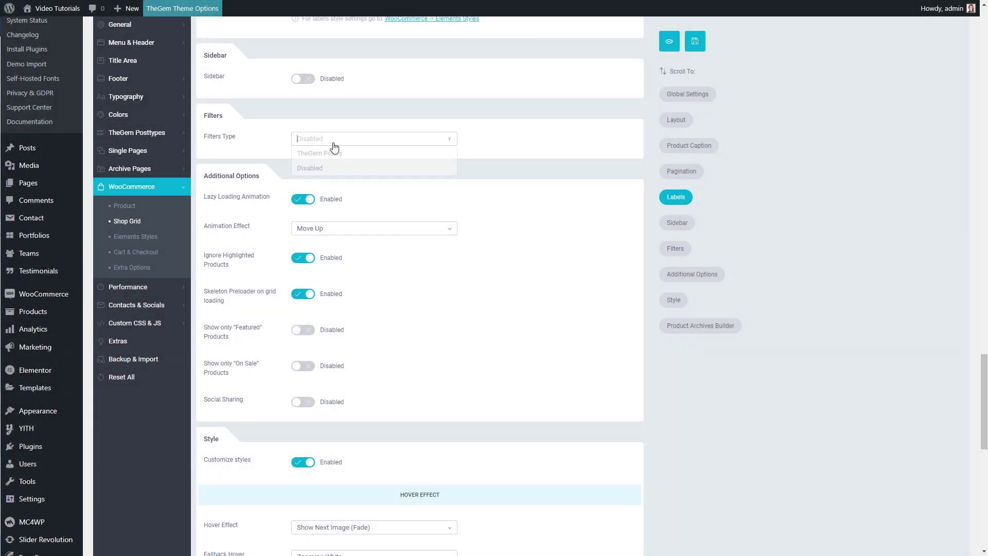
left_click(333, 155)
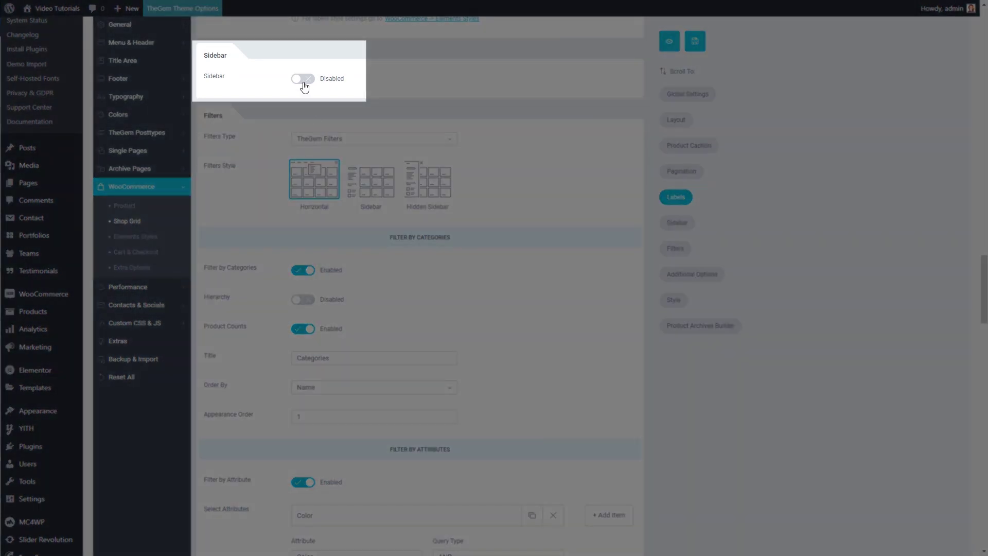
Step: Enable the Shop Grid sidebar and keep Filters Type on TheGem Filters
left_click(304, 81)
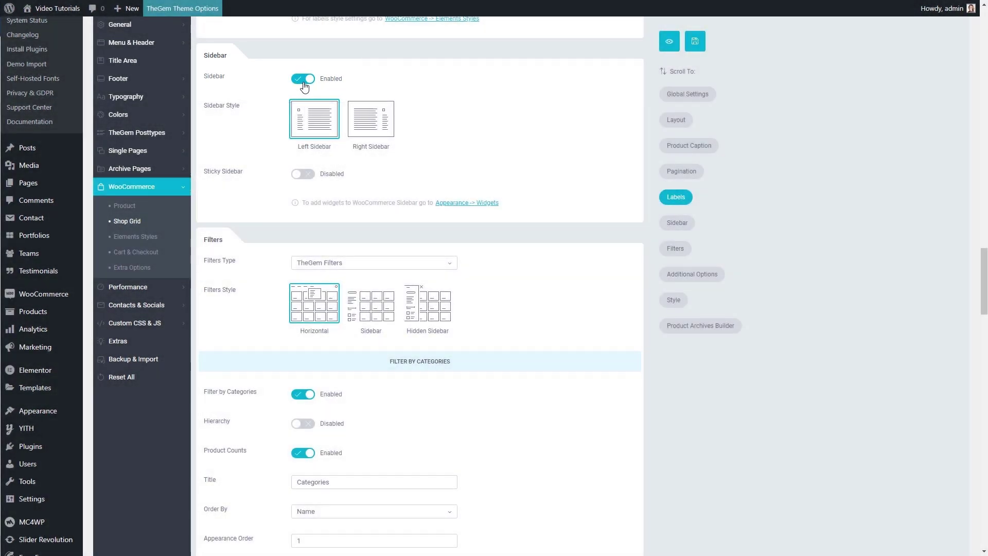
left_click(372, 262)
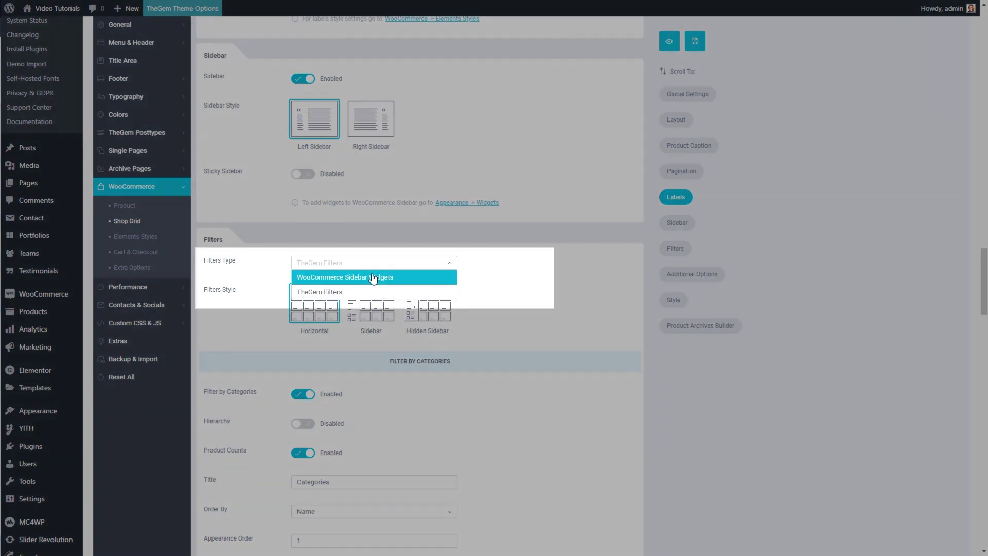
left_click(374, 278)
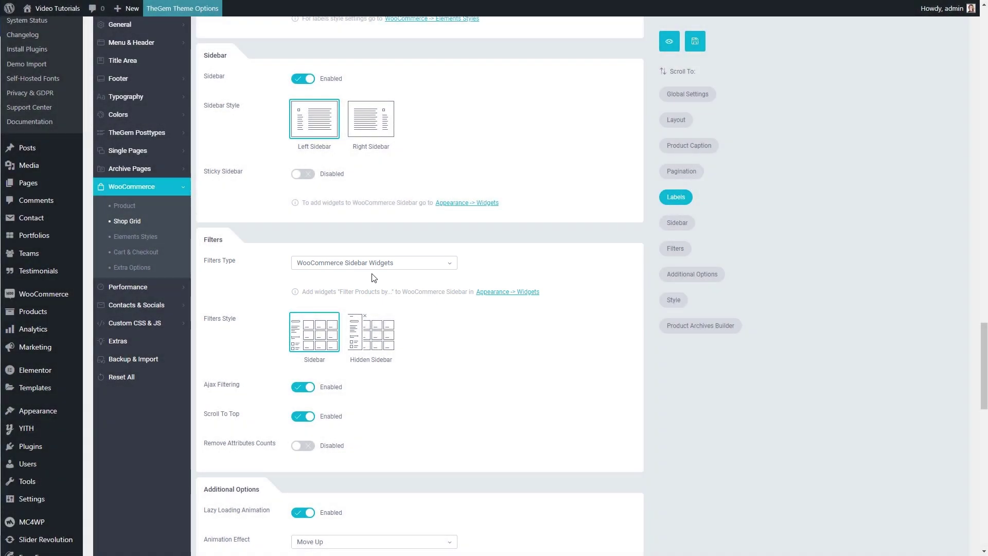
left_click(374, 264)
left_click(365, 287)
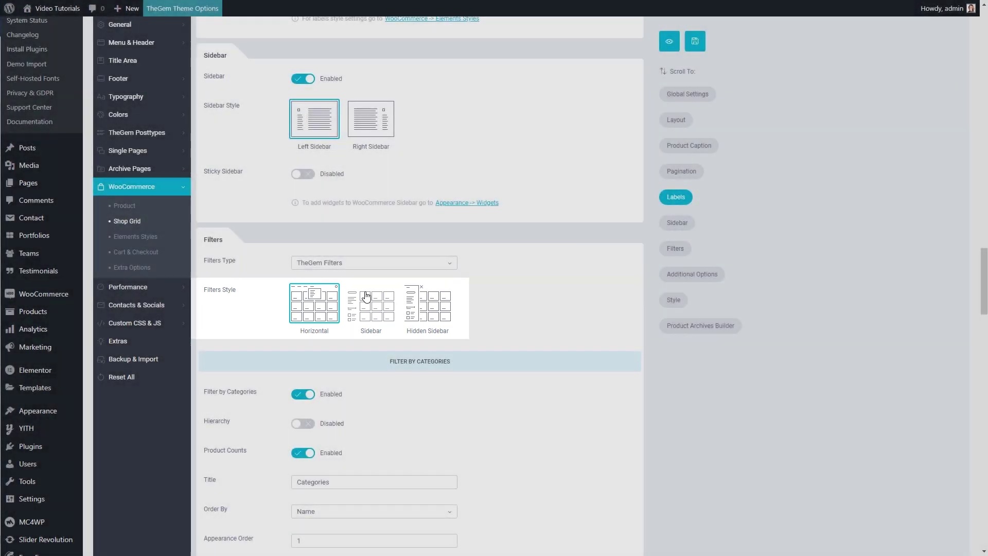
scroll(366, 297, "down", 2)
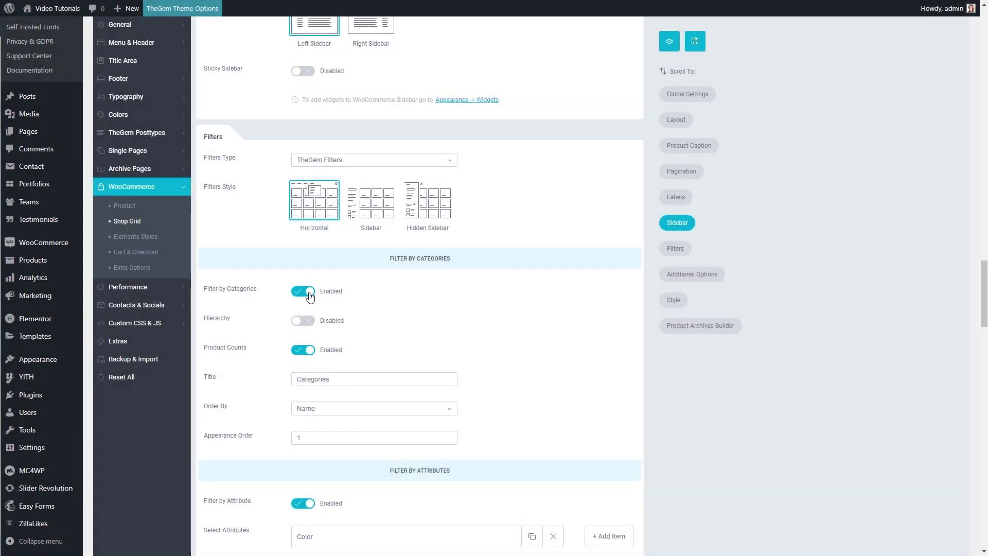
scroll(311, 296, "down", 5)
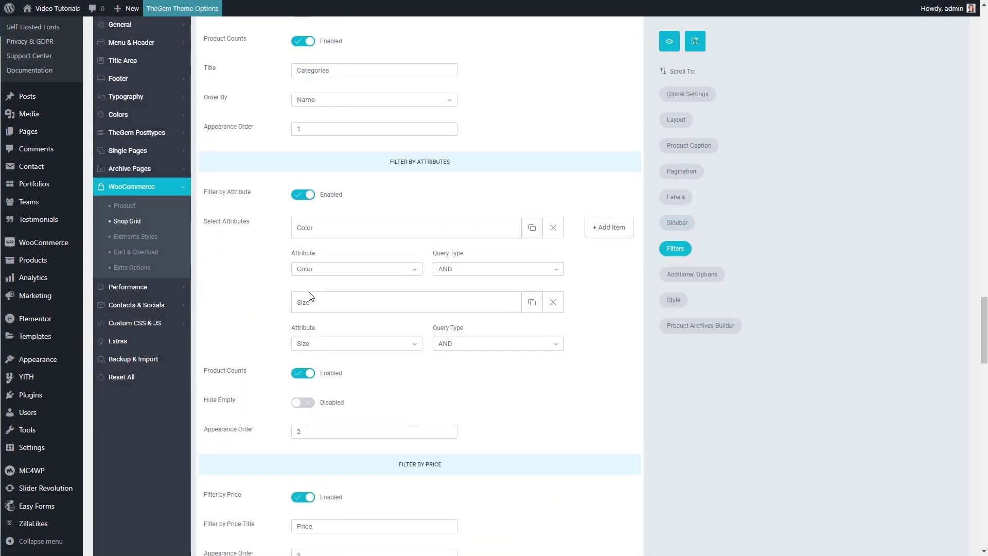
scroll(310, 296, "down", 1)
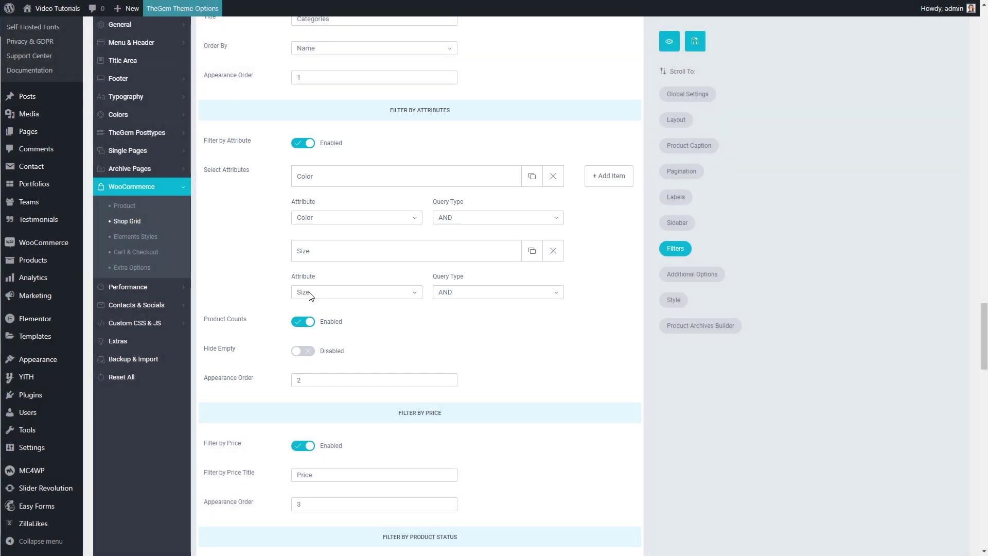
scroll(309, 295, "down", 5)
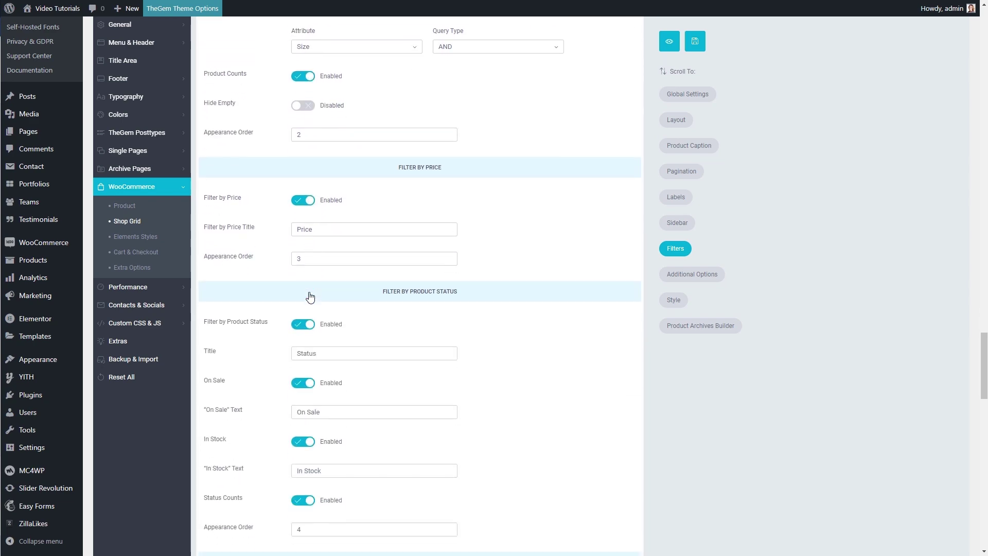
scroll(310, 295, "down", 2)
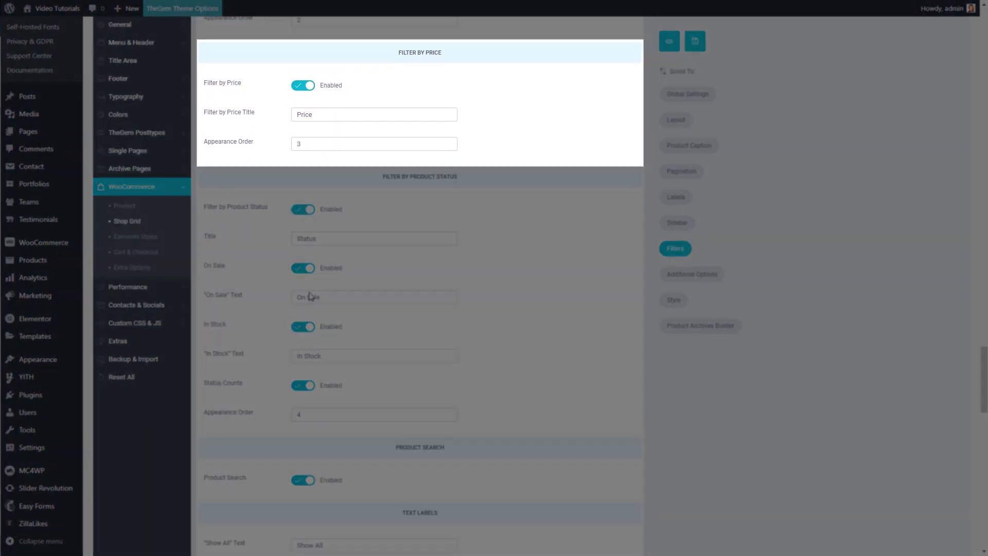
scroll(310, 295, "down", 1)
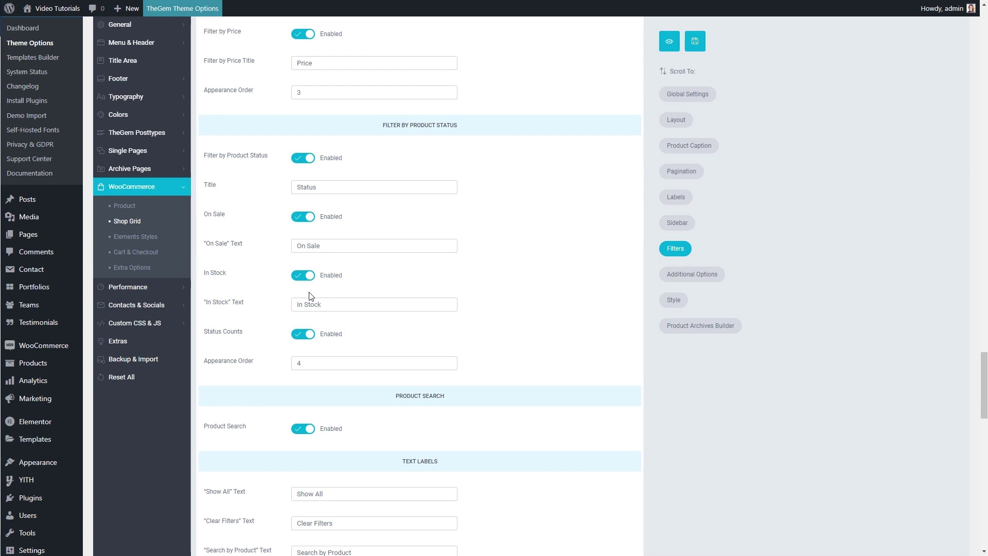
scroll(310, 296, "up", 10)
scroll(309, 292, "up", 4)
left_click(343, 160)
Step: Switch Filters Type to WooCommerce Sidebar Widgets and open the WooCommerce Sidebar widget area
left_click(342, 173)
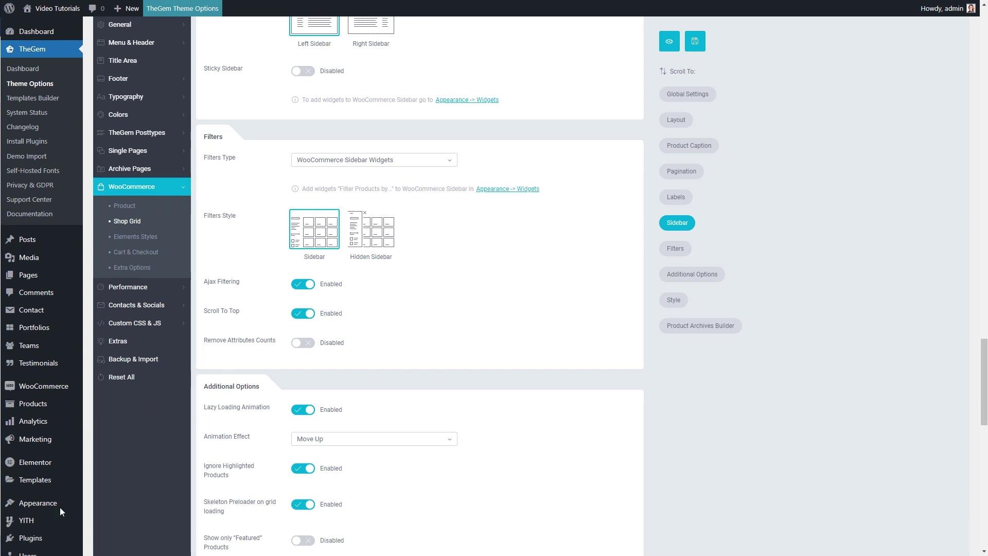
mouse_move(58, 514)
left_click(103, 497)
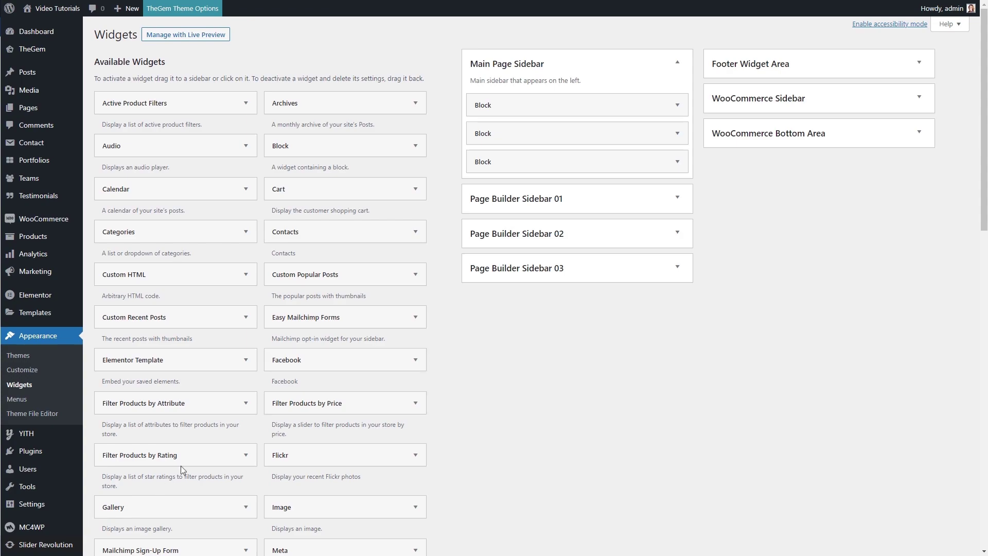
left_click(919, 98)
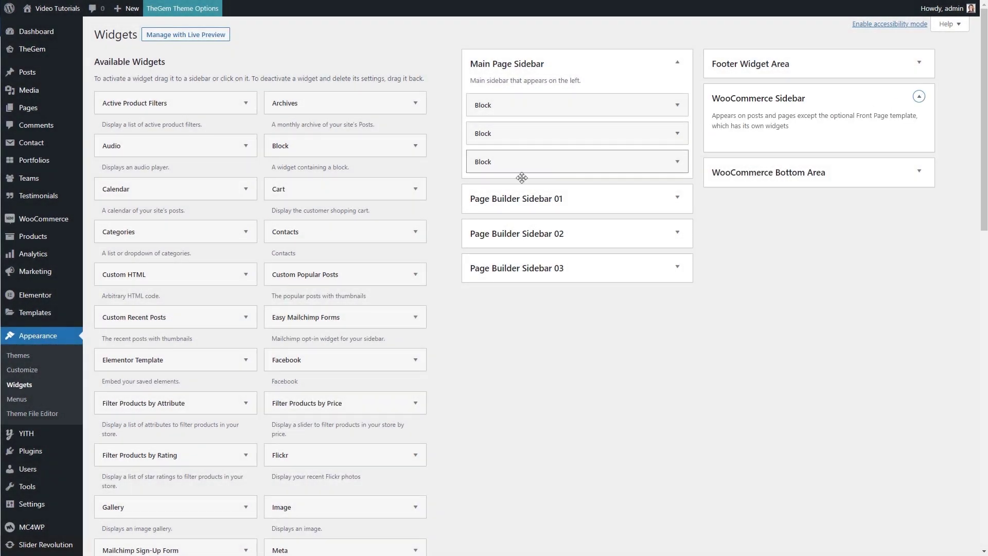
scroll(435, 201, "down", 5)
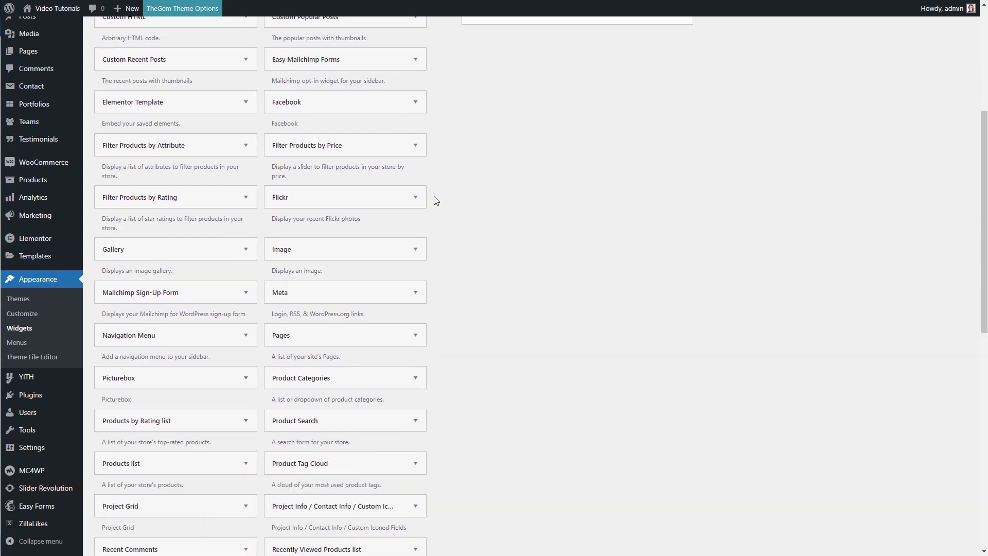
scroll(435, 200, "down", 3)
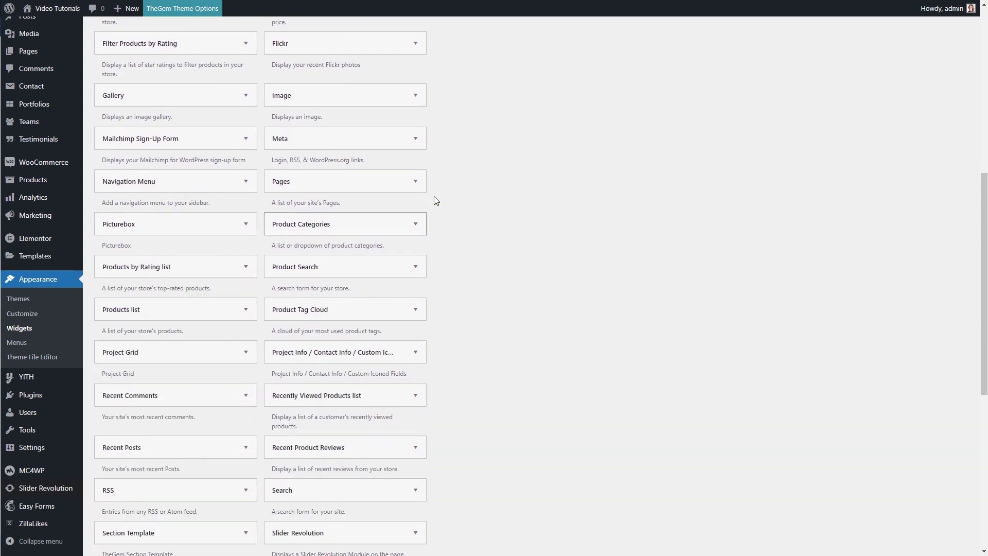
Step: Add Product Search, Product Categories and a price filter widget to the WooCommerce Sidebar
left_click(395, 265)
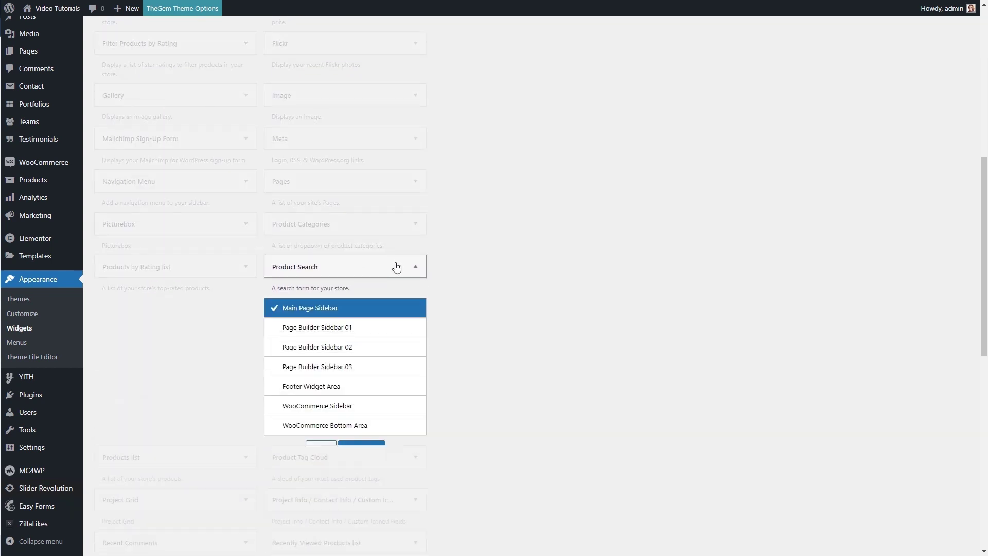
left_click(330, 405)
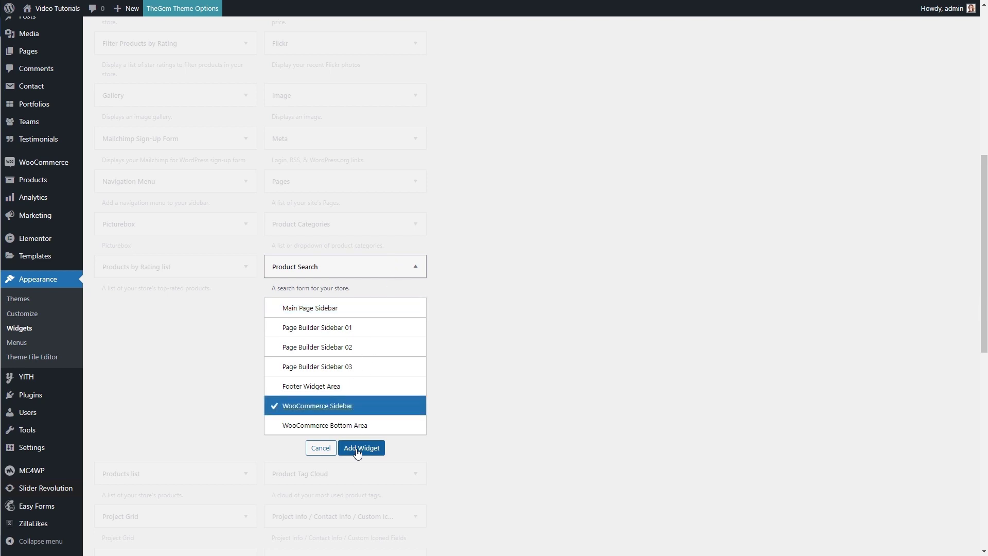
left_click(361, 448)
left_click(384, 244)
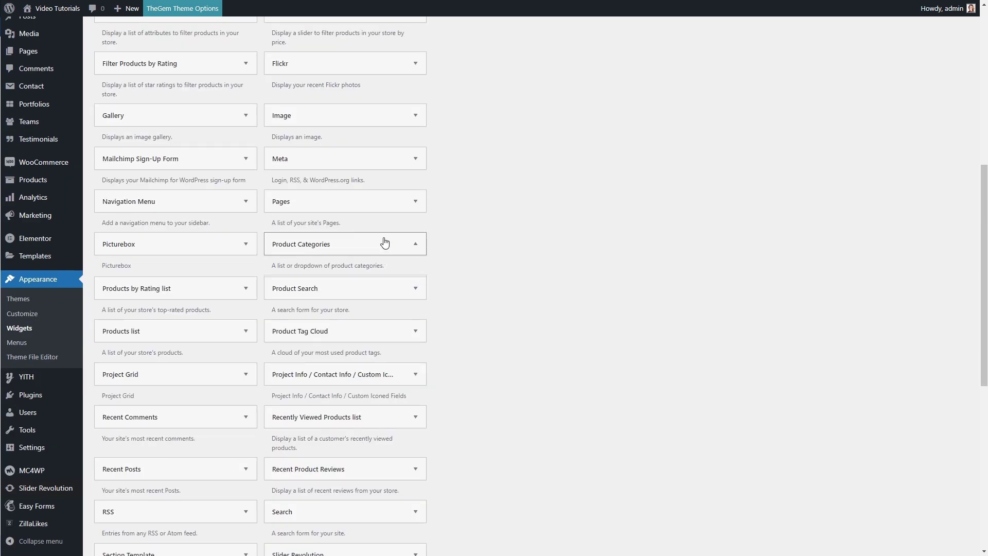
left_click(363, 426)
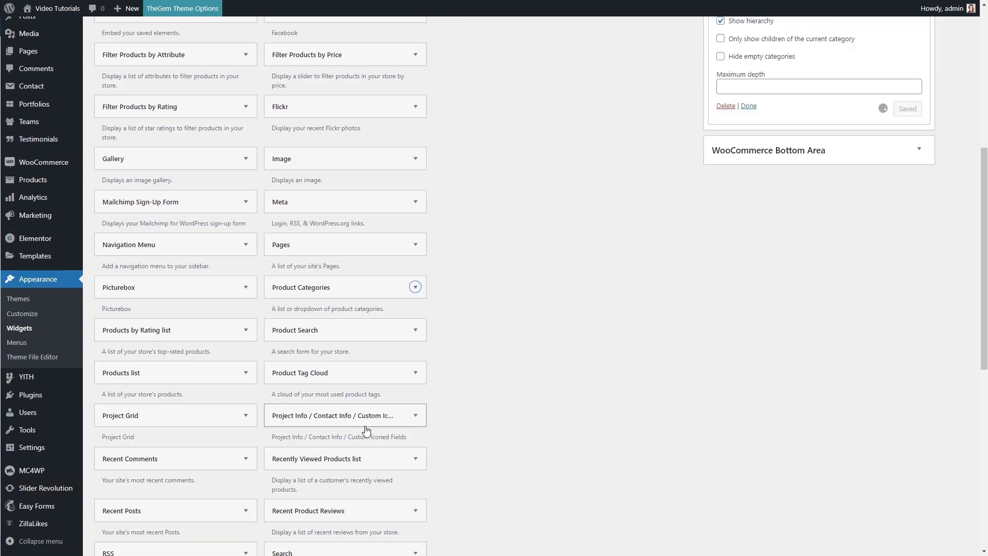
scroll(575, 401, "up", 6)
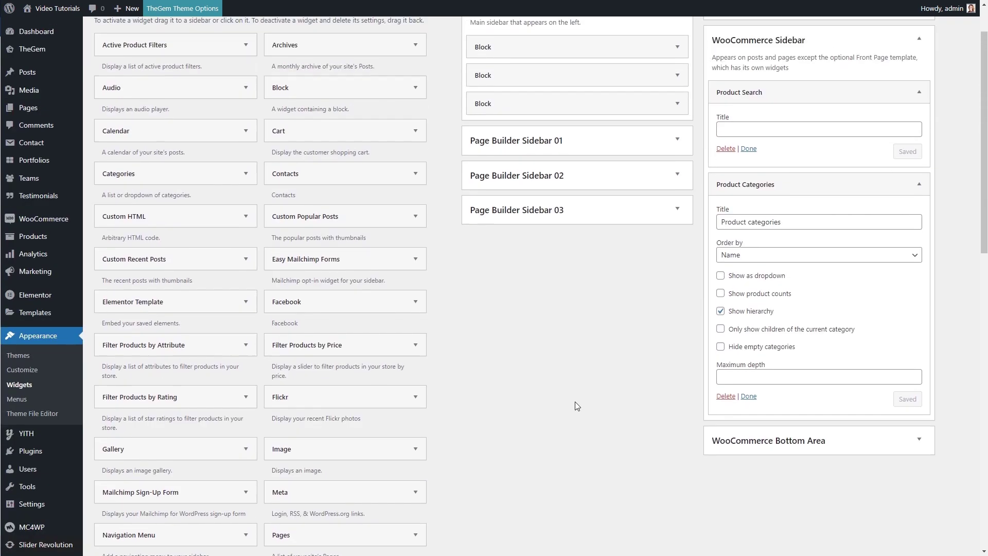
left_click_drag(425, 357, 767, 437)
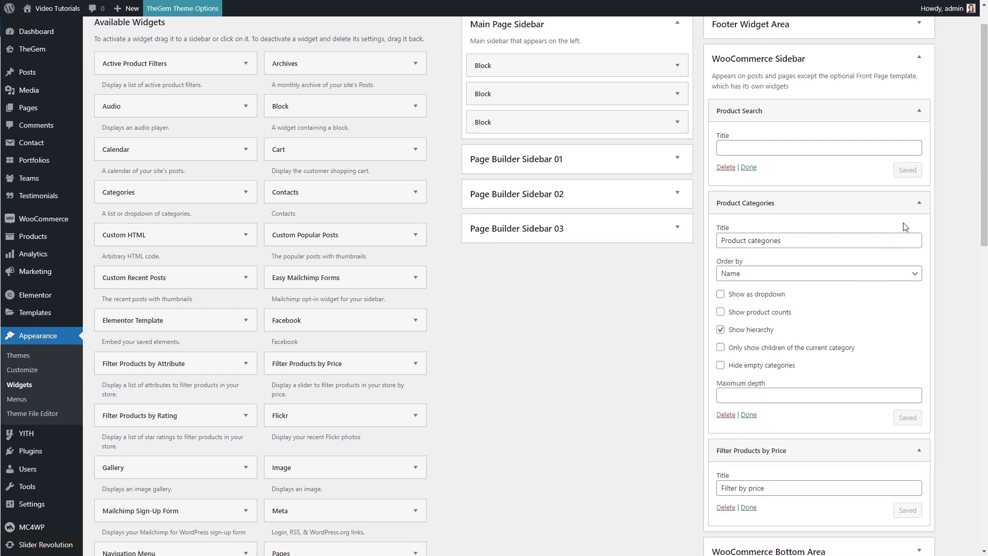
left_click(919, 203)
left_click(919, 111)
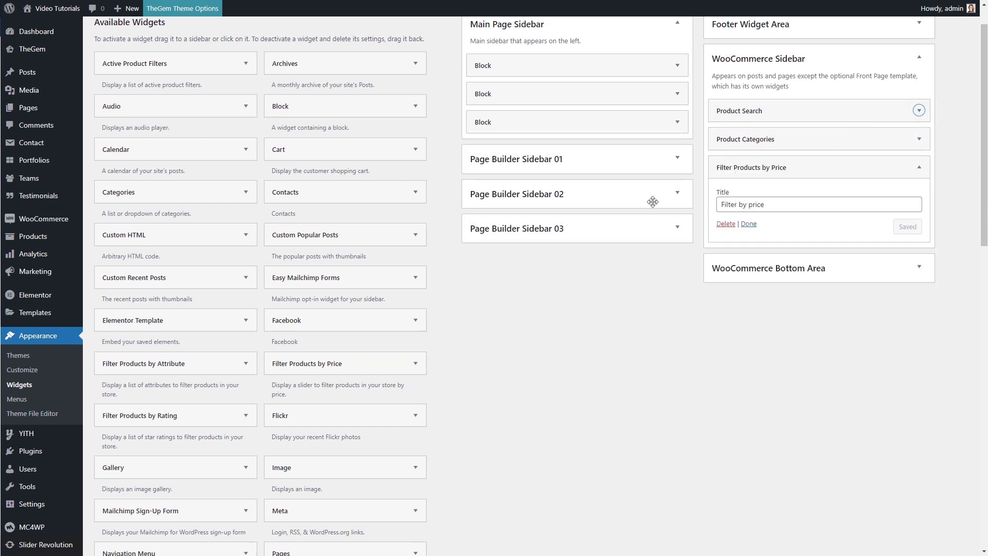
Step: Add and save an attribute filter widget titled Filter by Brand
left_click_drag(197, 367, 746, 264)
left_click(783, 295)
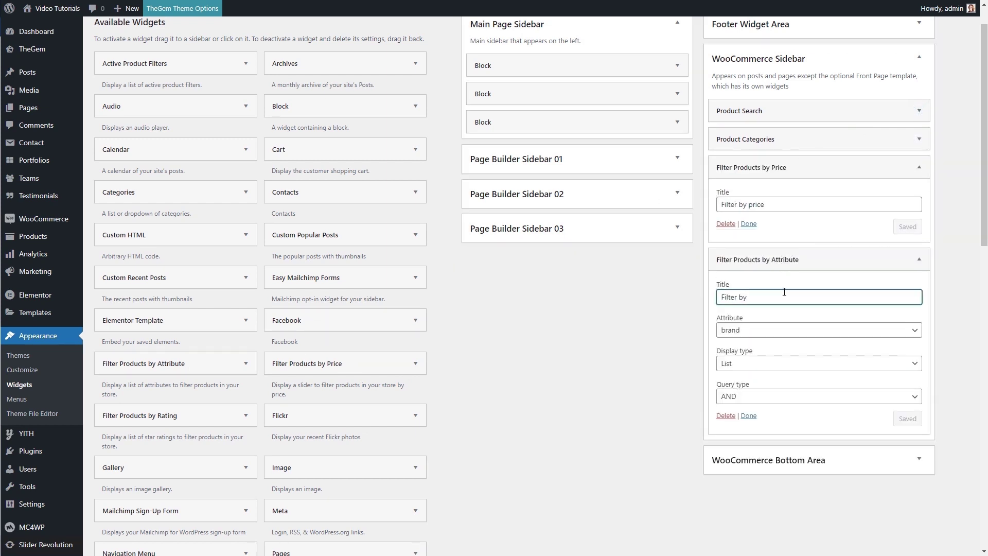
type("Brand")
left_click(909, 418)
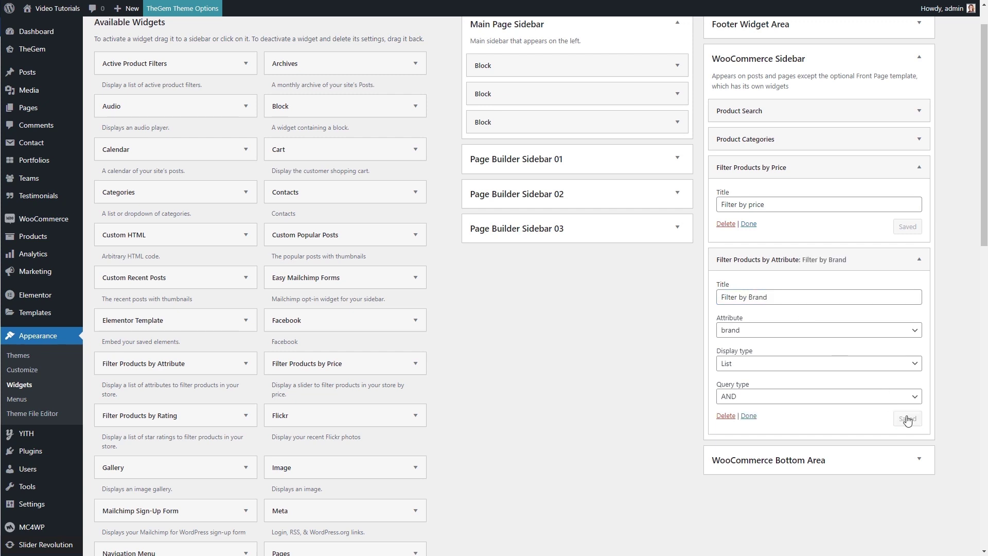
Step: Add and save a Filter by Color widget using the color attribute
left_click_drag(230, 359, 832, 447)
scroll(823, 455, "down", 4)
left_click(798, 284)
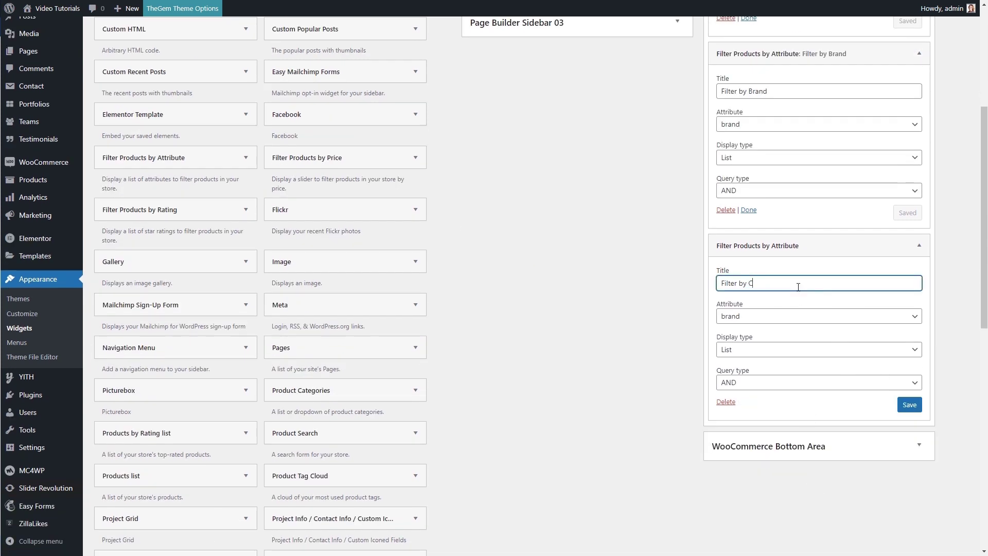
left_click(803, 316)
left_click(803, 339)
left_click(909, 404)
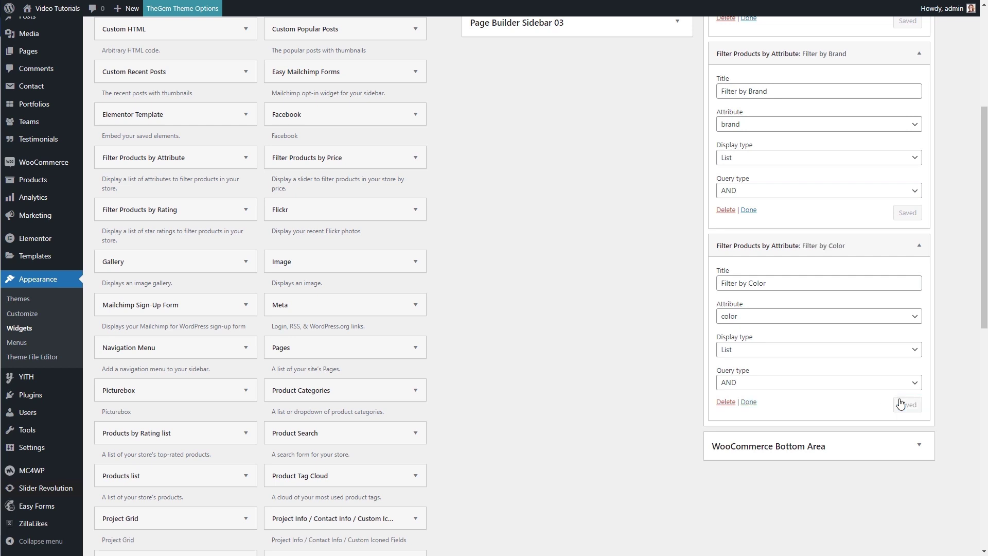
Step: Add and save a Filter by Size widget using the size attribute
left_click_drag(226, 157, 803, 432)
scroll(802, 432, "down", 3)
left_click(776, 321)
type("Size")
left_click(791, 354)
left_click(728, 387)
left_click(908, 442)
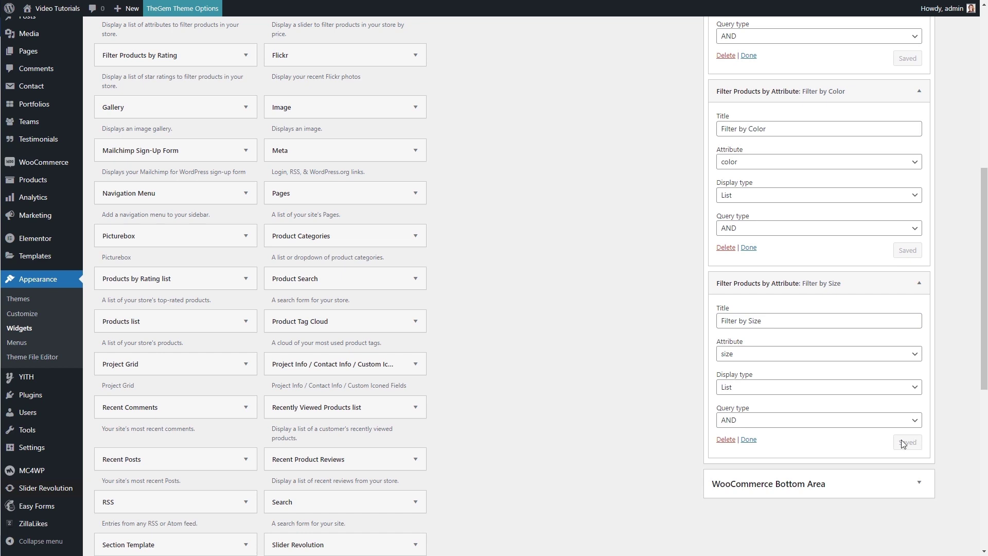
scroll(41, 170, "up", 8)
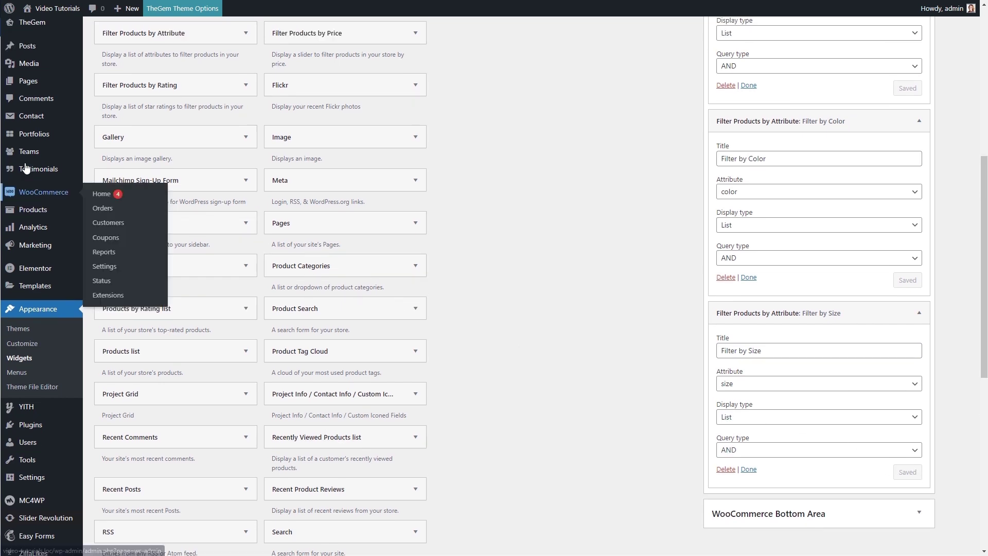
Step: Turn on the Shop Grid sidebar and Ajax Filtering in TheGem theme options
mouse_move(47, 49)
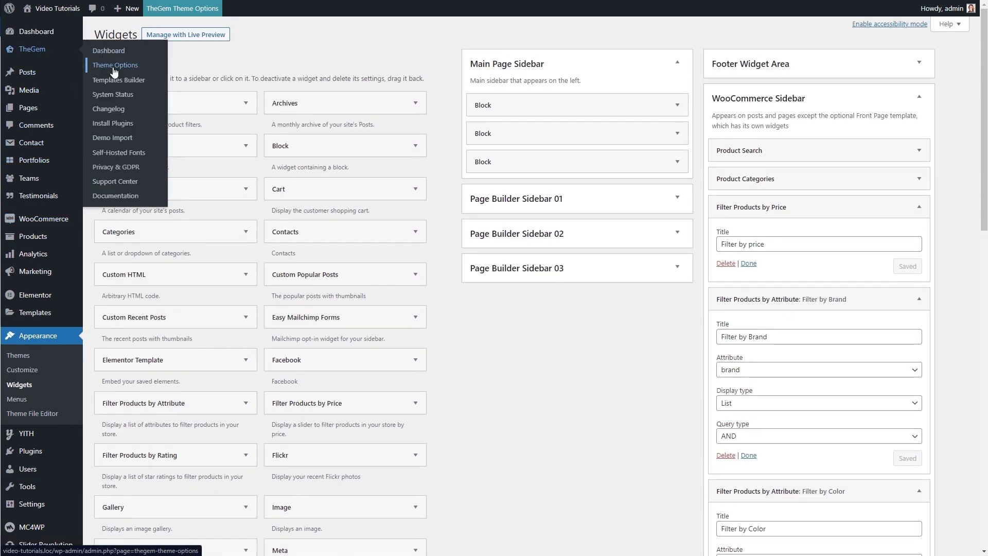
left_click(114, 71)
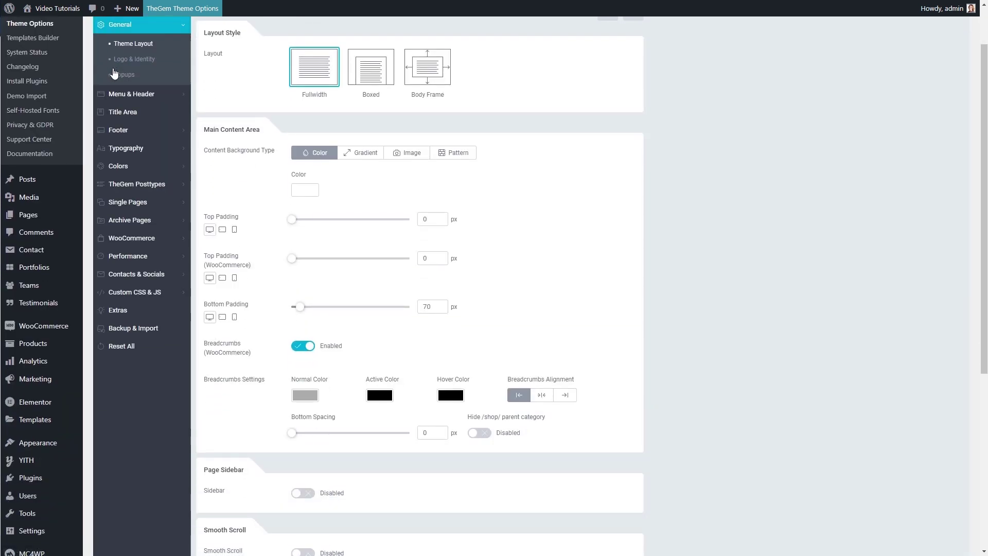
left_click(126, 239)
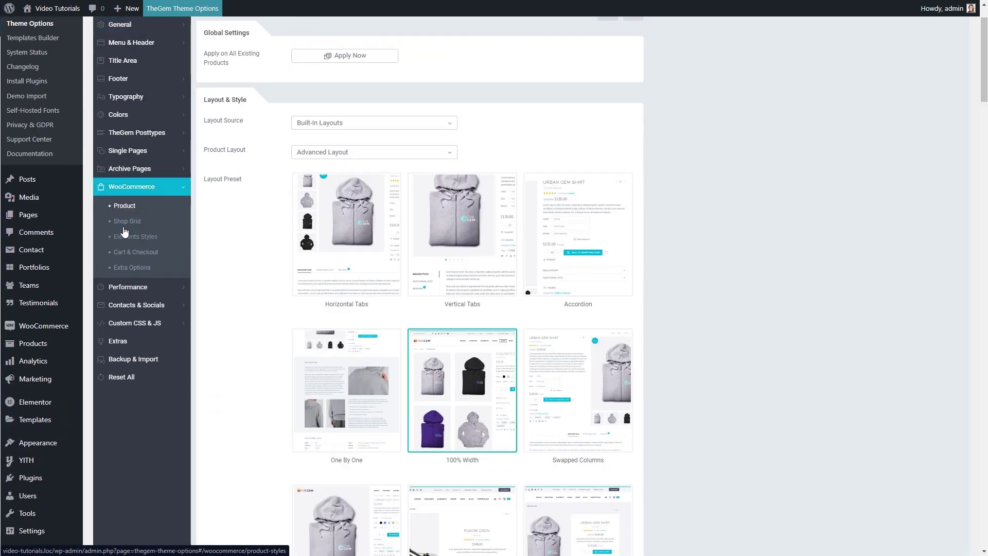
left_click(126, 221)
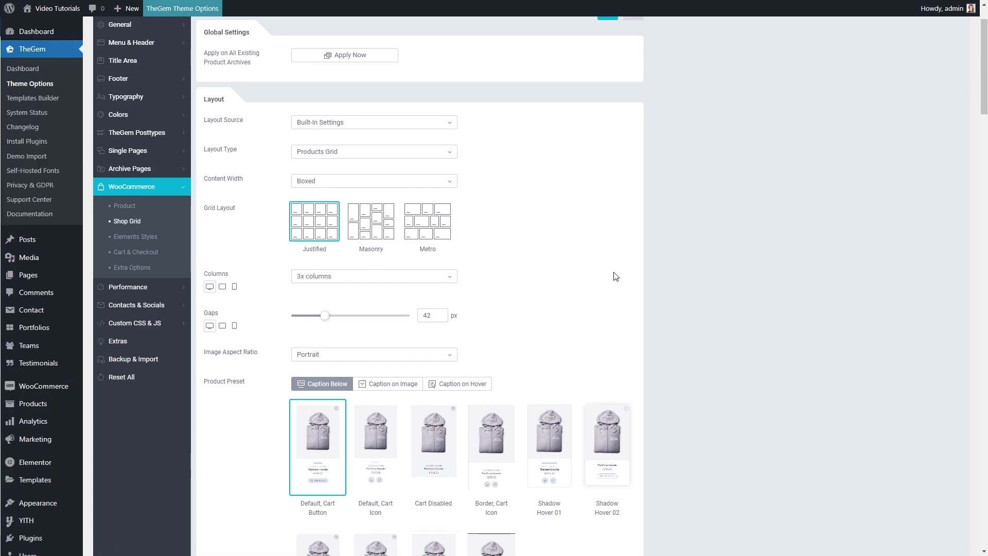
scroll(616, 276, "down", 15)
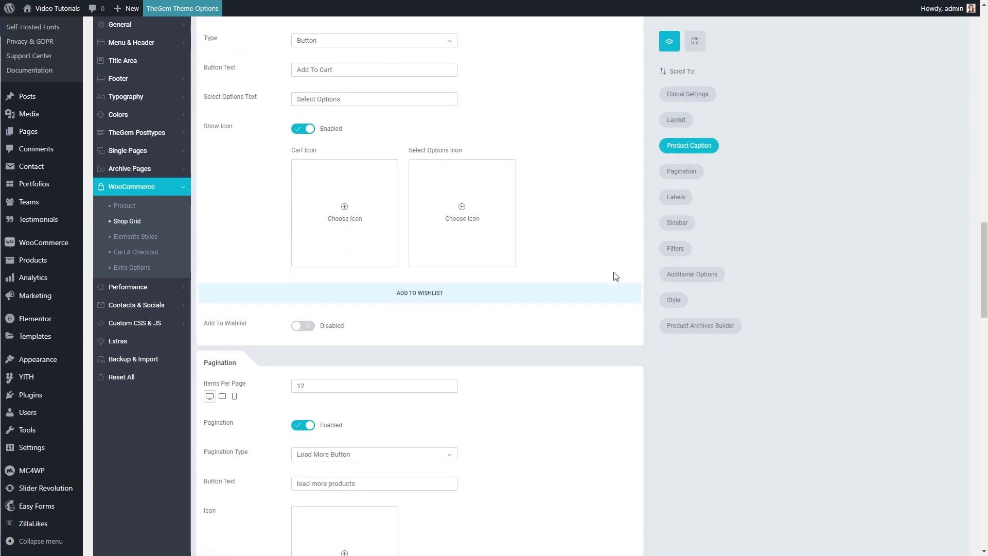
scroll(616, 277, "down", 15)
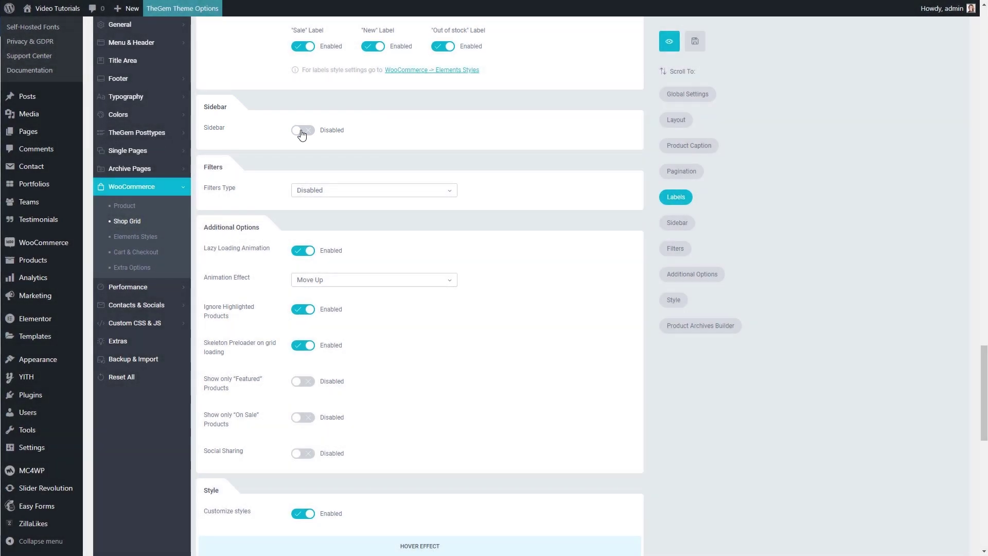
left_click(301, 130)
scroll(302, 135, "down", 5)
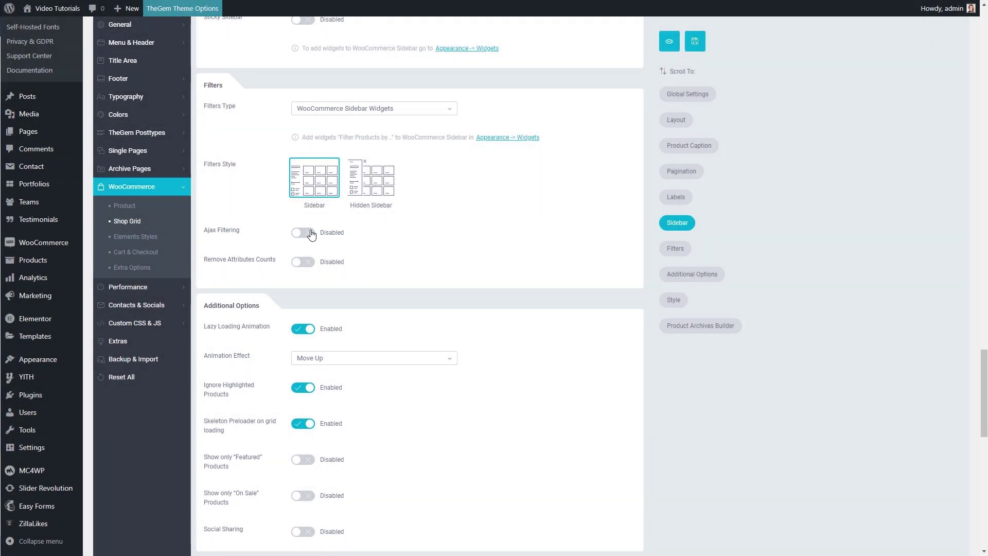
left_click(303, 232)
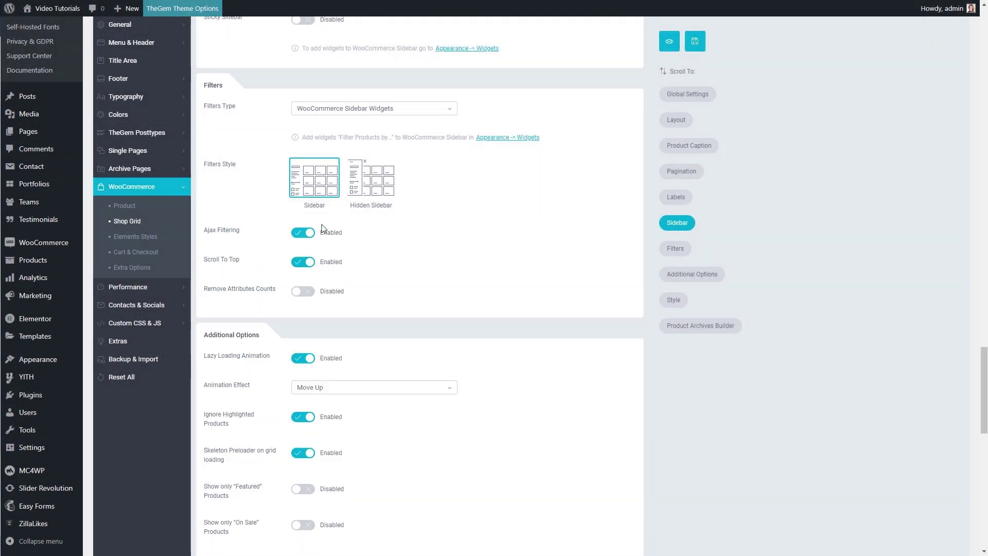
Step: Save the theme options and view the live Shop page via Visit Store
left_click(694, 39)
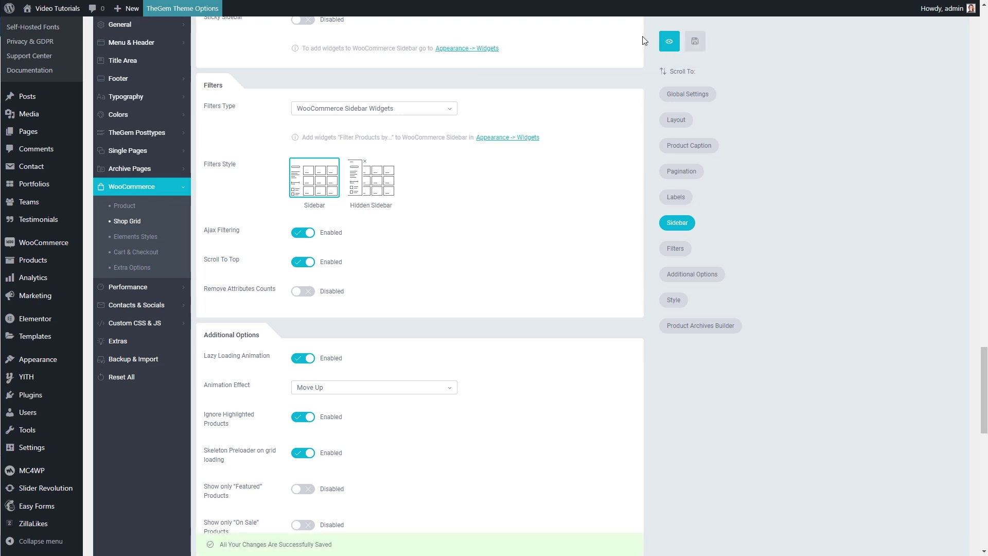
mouse_move(51, 8)
left_click(51, 40)
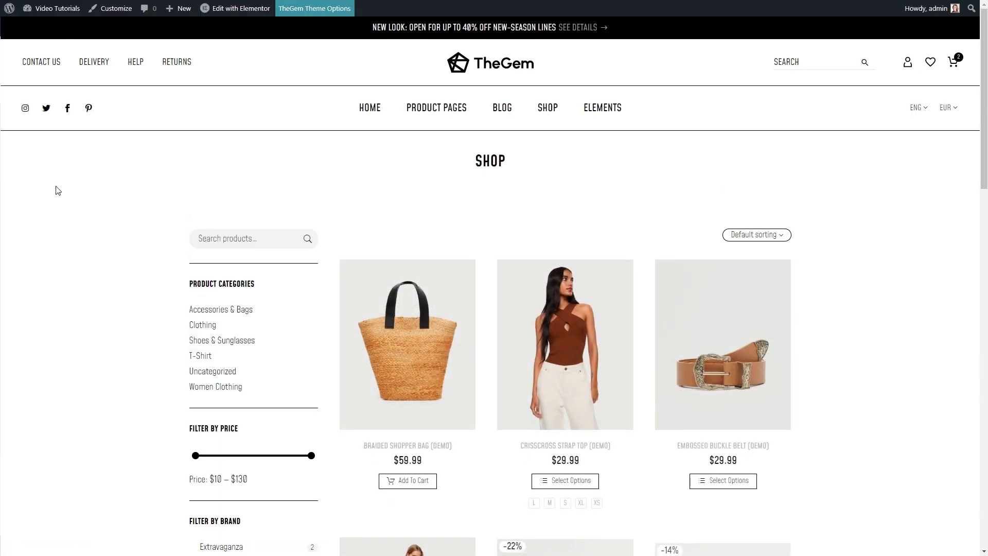
Step: Scroll the live Shop page to review the Filter by Color and Filter by Size widgets
scroll(57, 191, "down", 10)
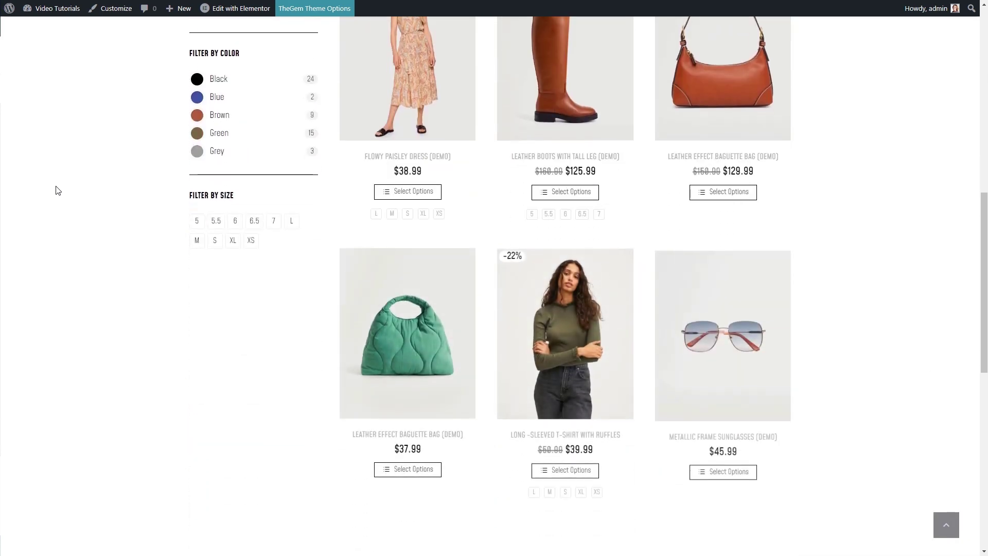
scroll(57, 190, "down", 5)
scroll(58, 190, "up", 6)
scroll(58, 191, "up", 10)
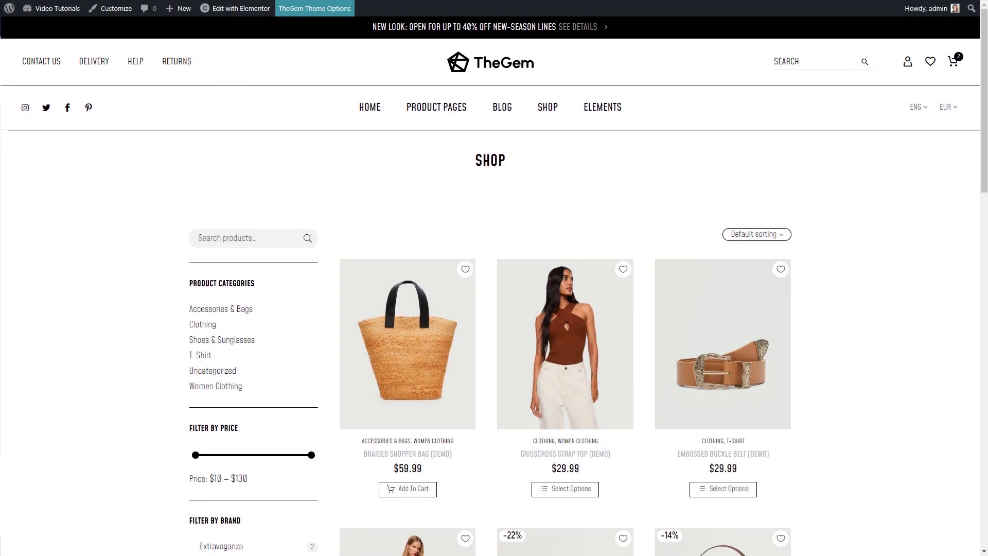
scroll(494, 278, "down", 5)
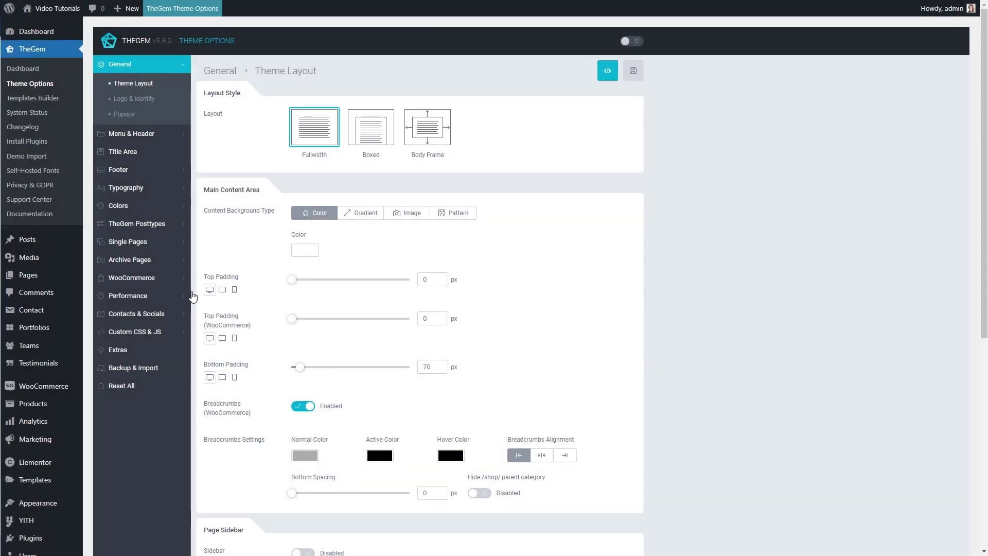
Step: Go to WooCommerce › Elements Styles in Theme Options and browse the Product Title settings
left_click(155, 278)
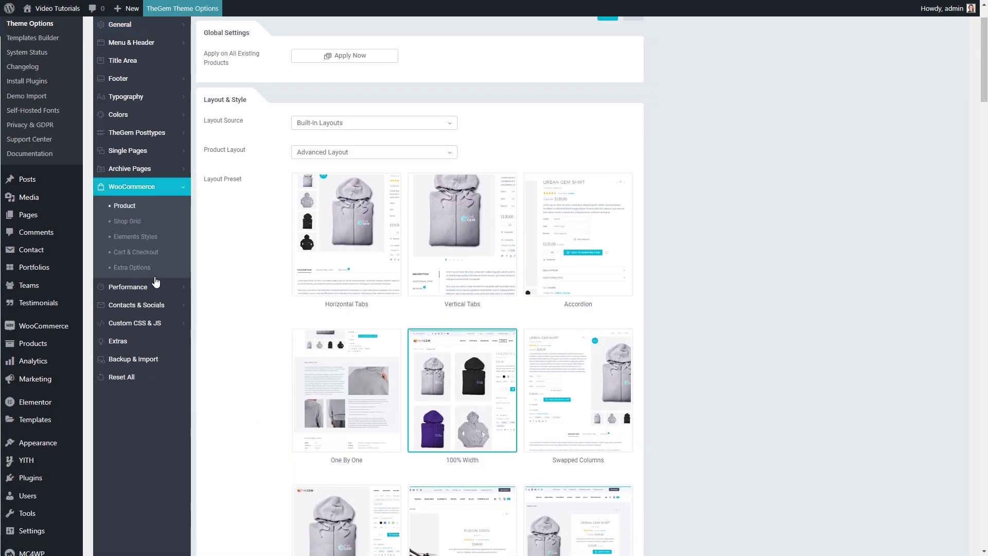
left_click(143, 239)
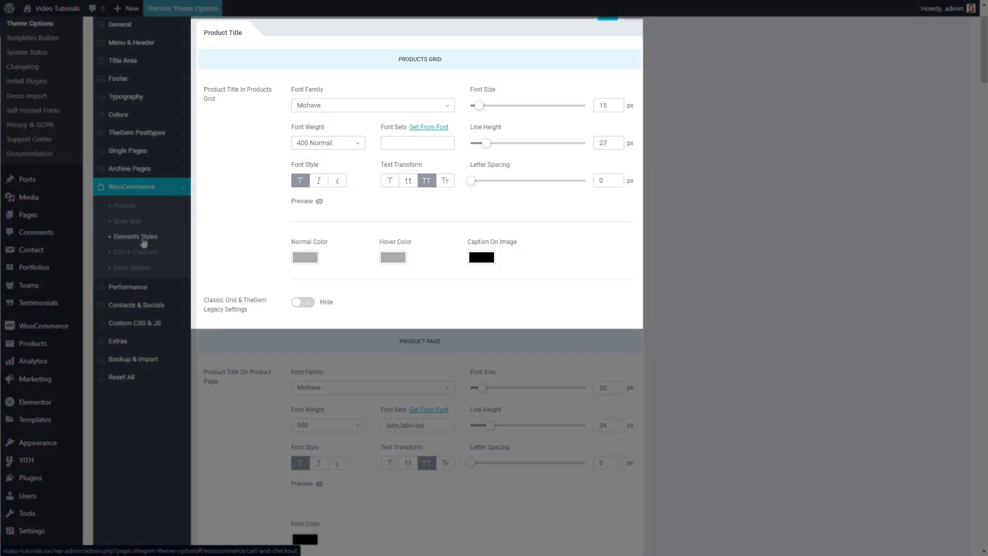
scroll(195, 311, "down", 8)
scroll(196, 312, "down", 6)
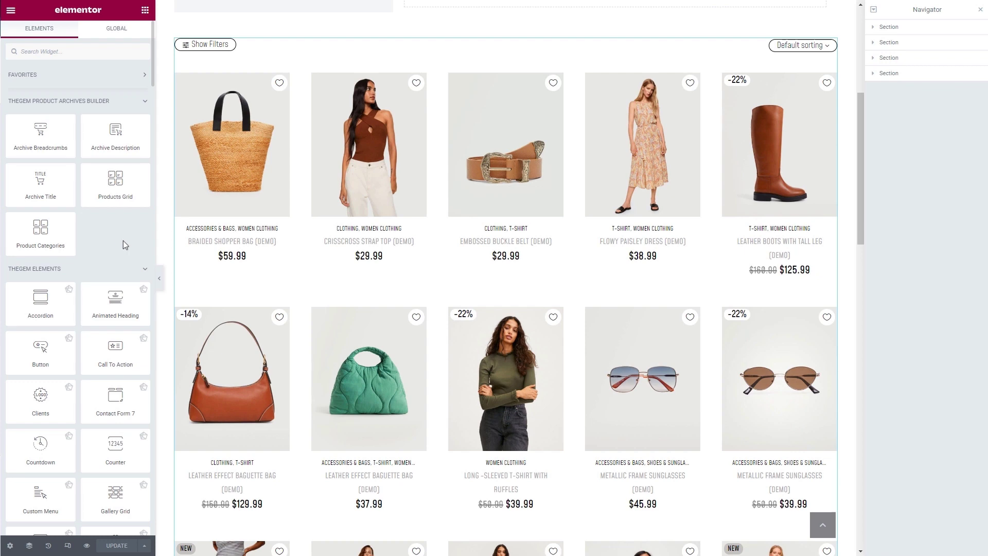
Step: Select the Products Grid widget on the archive template and view its Style tab
left_click(215, 286)
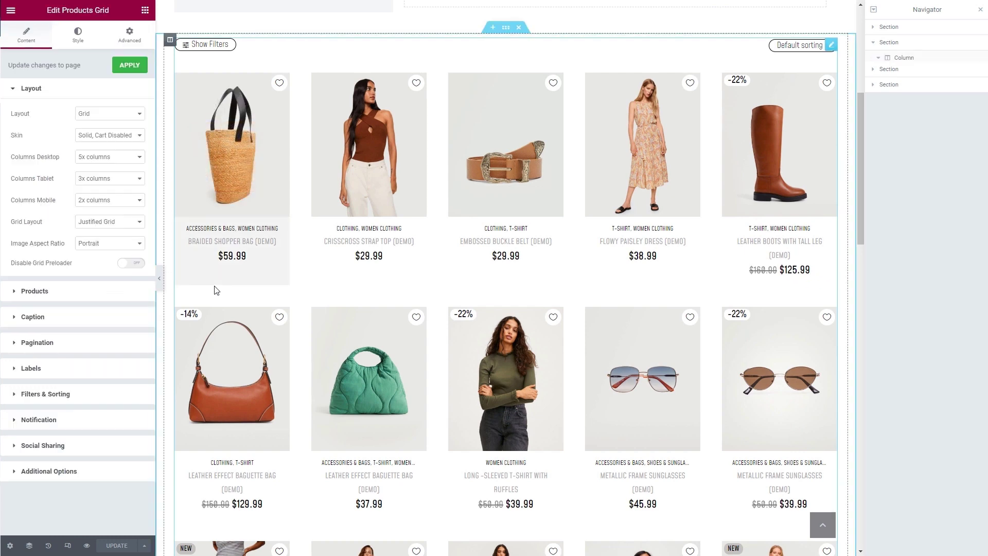
left_click(85, 40)
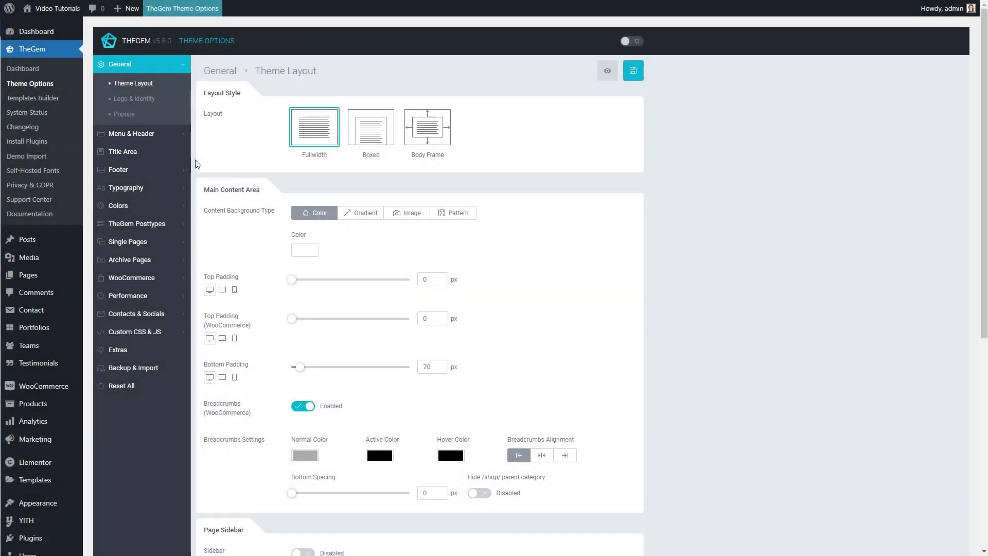
Step: Look through Menu & Header, Title Area and Footer, then open Archive Pages › Product Archives
left_click(160, 138)
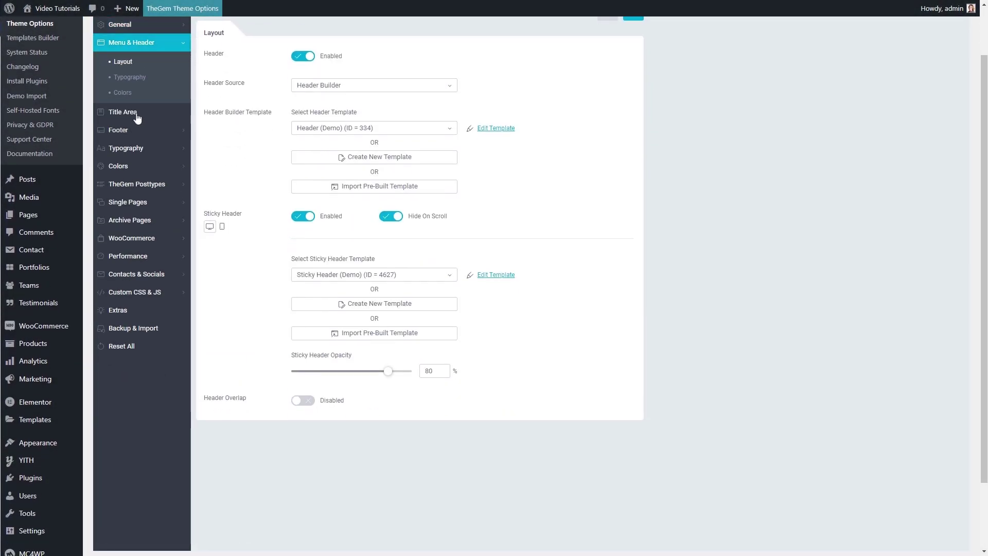
left_click(135, 113)
left_click(132, 81)
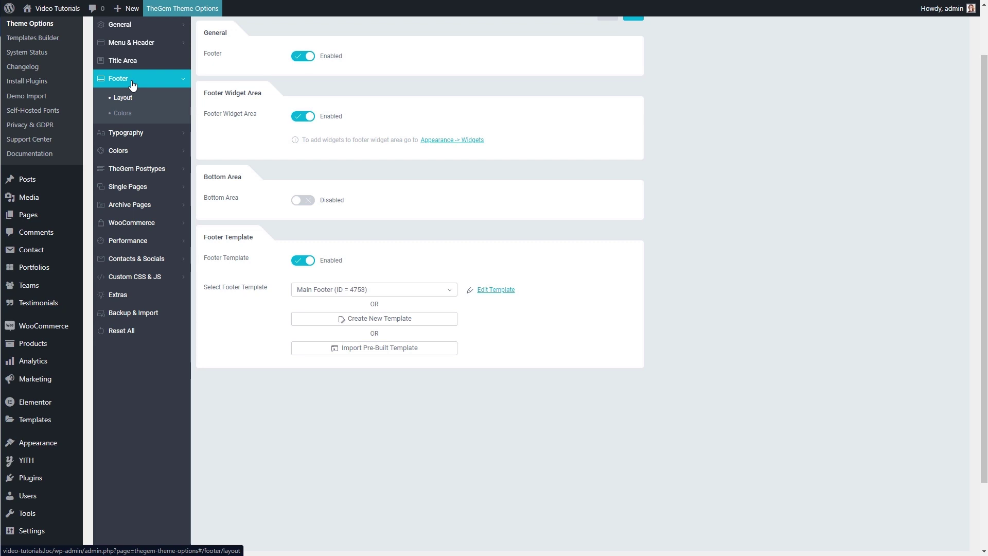
left_click(135, 204)
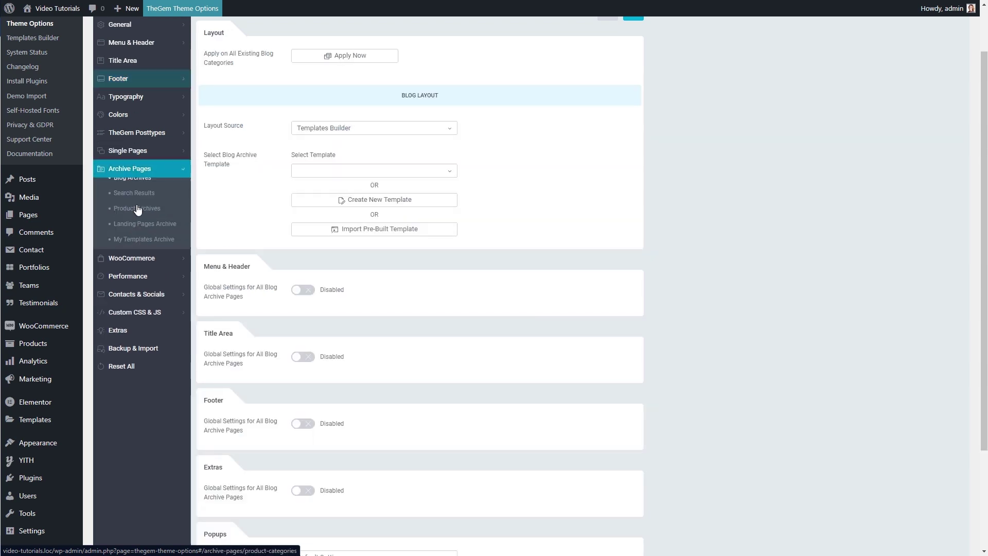
left_click(137, 218)
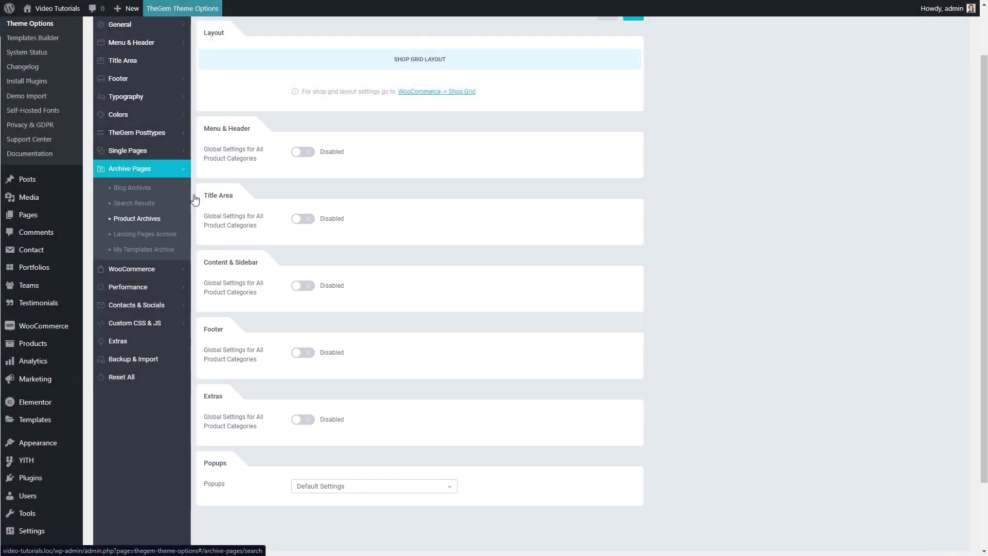
Step: Preview the global Menu & Header settings for all product categories, then switch them back off
left_click(306, 154)
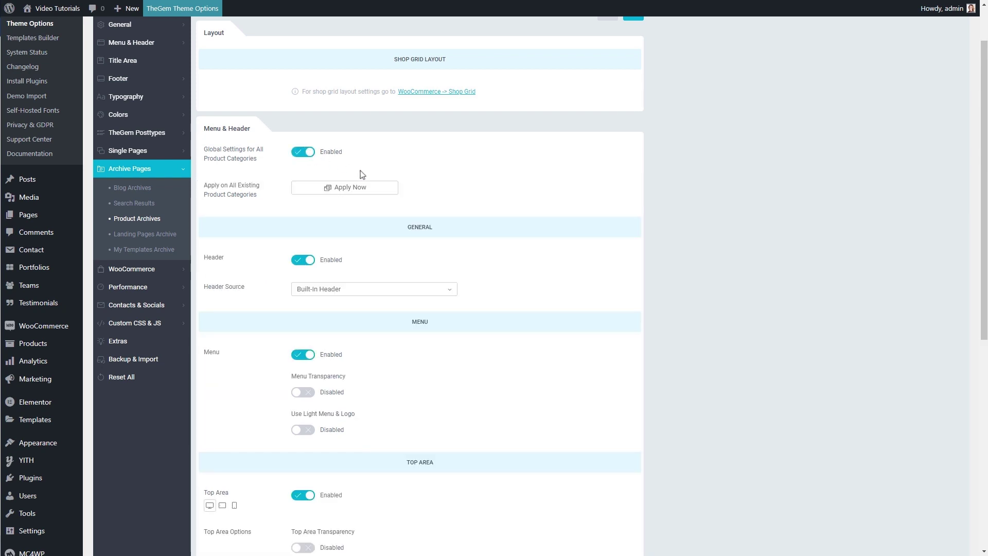
scroll(520, 225, "down", 2)
scroll(526, 228, "down", 1)
scroll(525, 229, "down", 2)
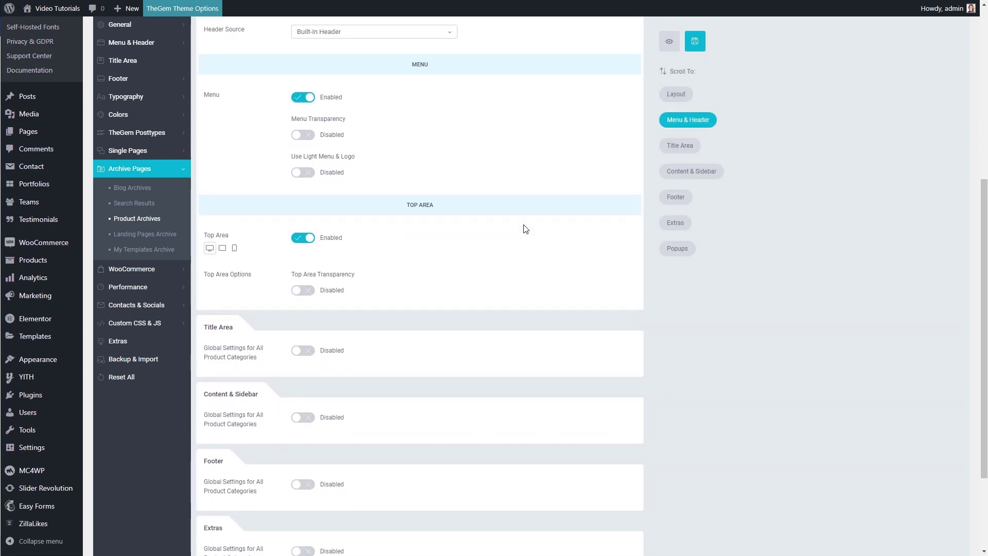
scroll(526, 228, "up", 2)
scroll(524, 228, "up", 4)
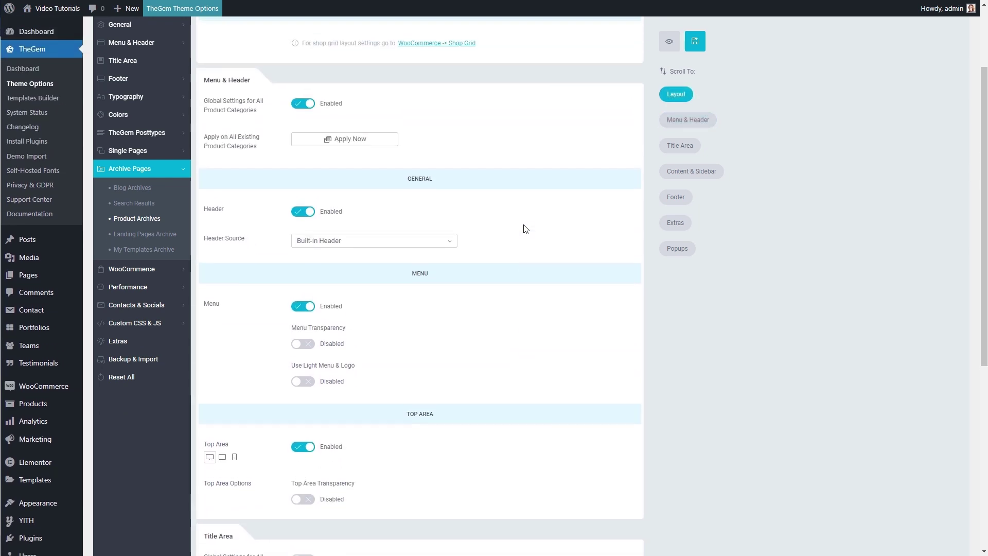
left_click(303, 204)
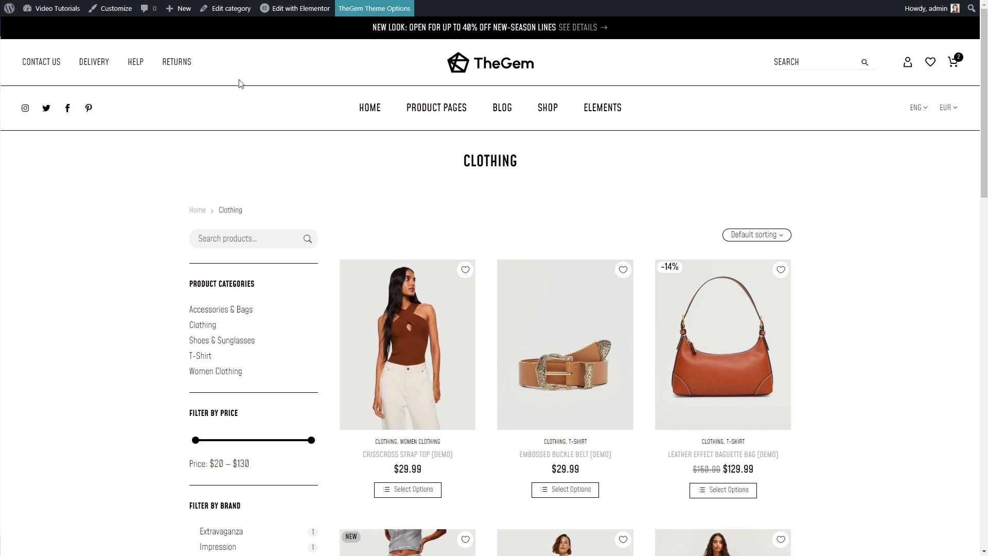
Step: Give the Clothing category custom page options with the header Enabled from the Header Builder
left_click(221, 8)
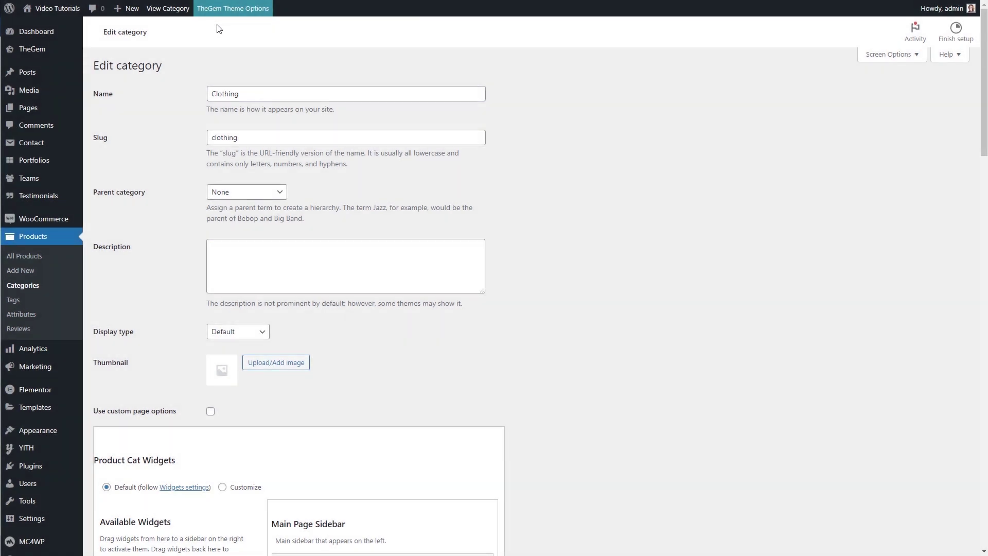
scroll(211, 155, "down", 5)
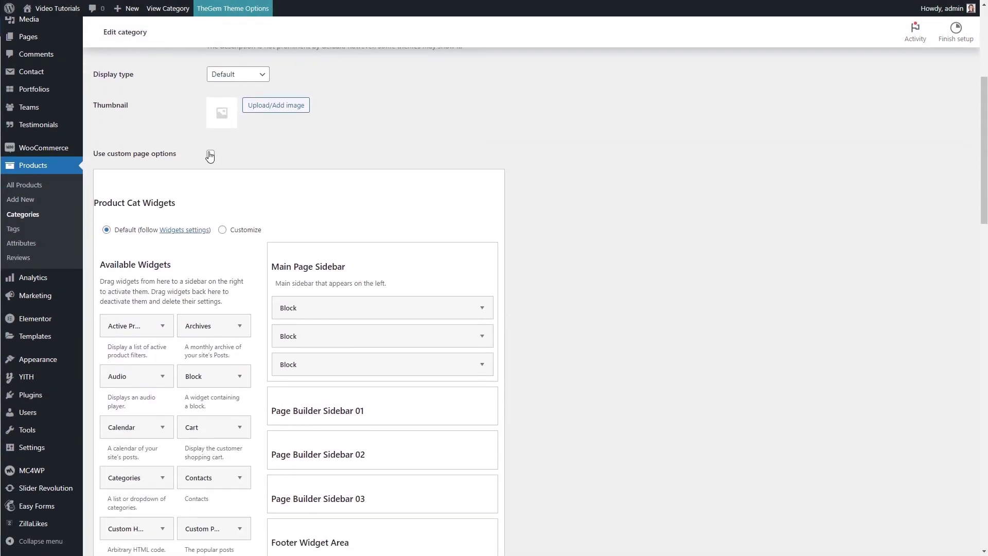
left_click(210, 154)
left_click(159, 220)
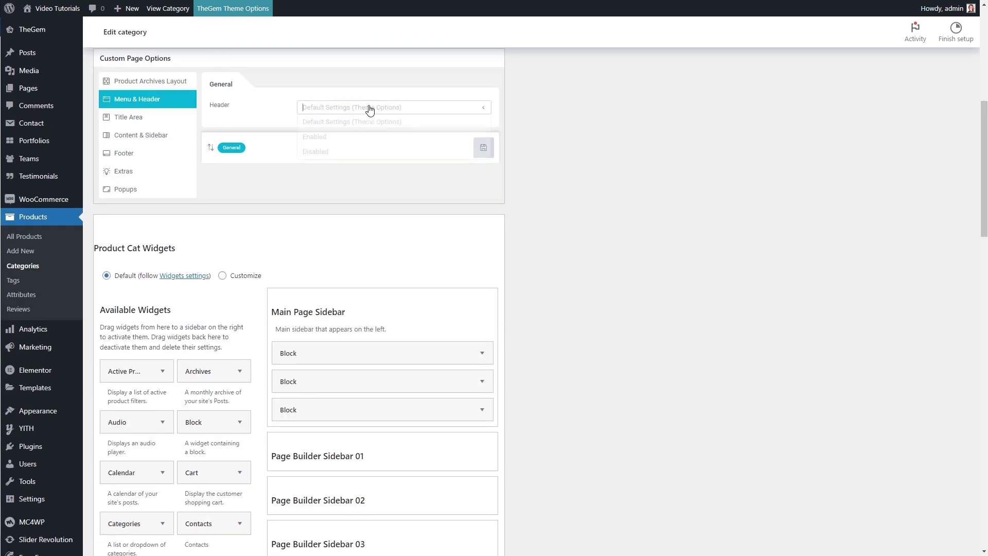
left_click(366, 139)
left_click(364, 163)
left_click(365, 180)
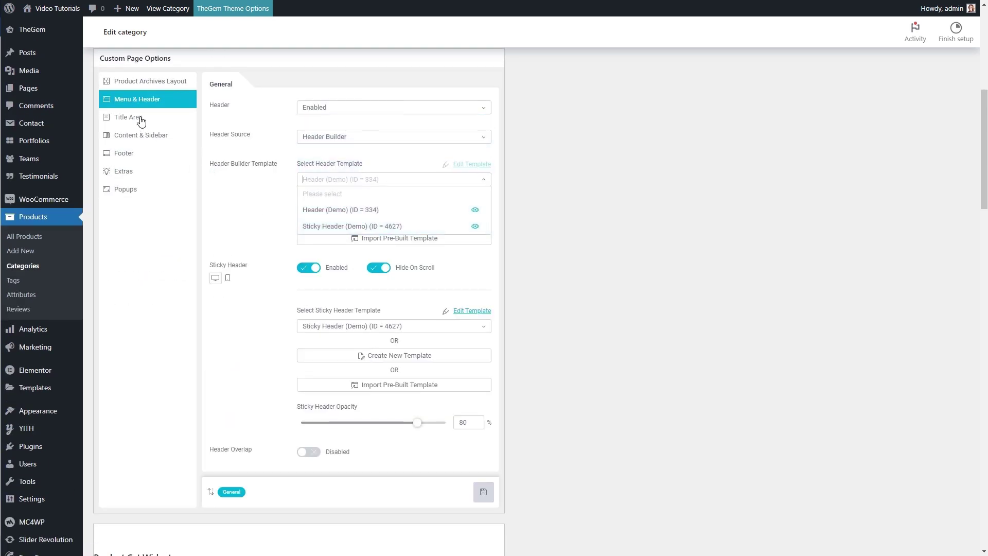
Step: Set the category's Title Area to Enabled with the Regular Title type
left_click(137, 118)
scroll(310, 165, "up", 1)
left_click(393, 107)
left_click(360, 135)
left_click(374, 175)
left_click(337, 137)
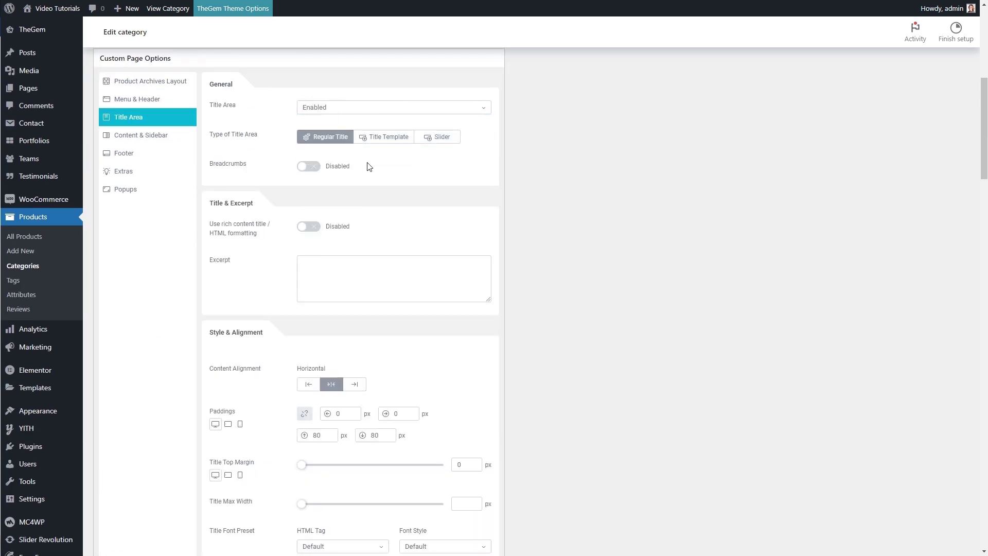